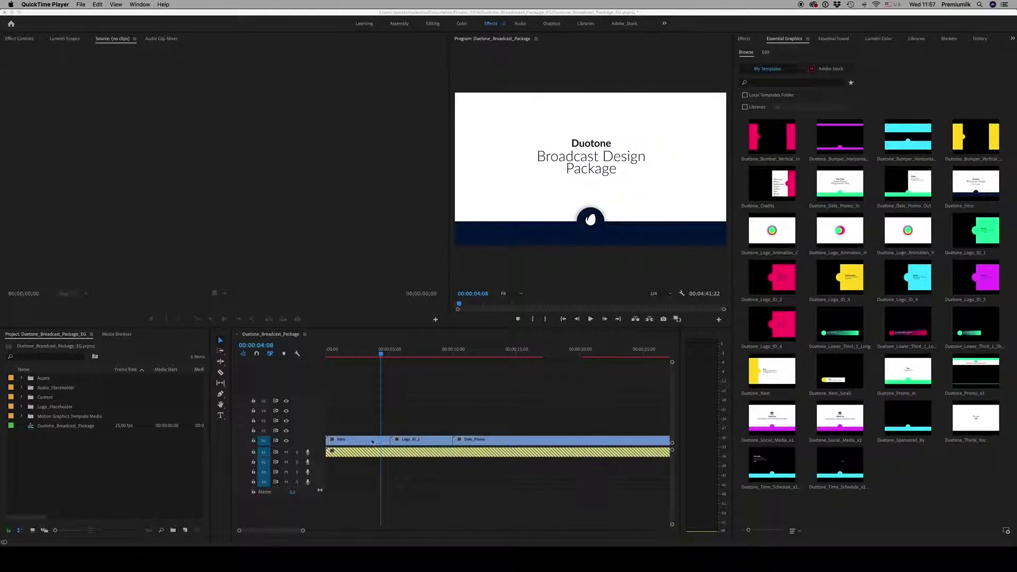
- Open the package's project folder in Finder, reposition its window, then minimize it
left_click(26, 559)
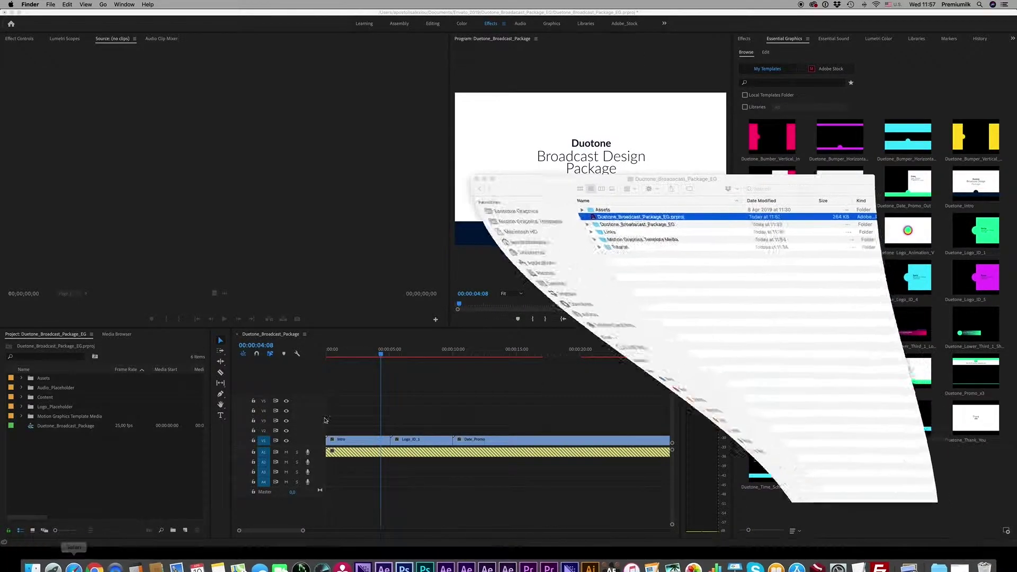
left_click_drag(556, 189, 522, 155)
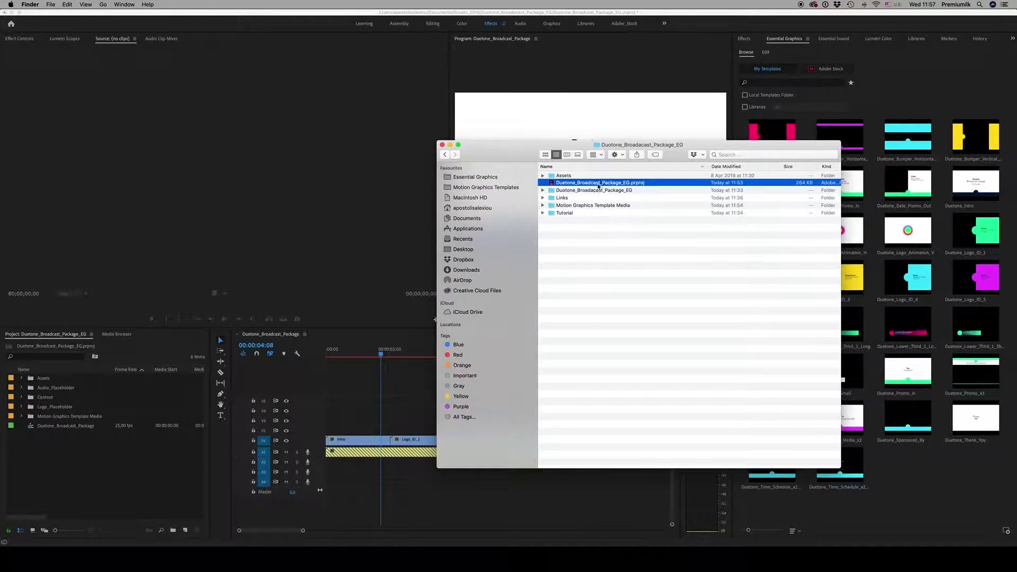
left_click_drag(517, 155, 636, 241)
left_click(589, 226)
- Zoom the timeline out to the whole sequence and briefly expand then collapse the Content folder
left_click(399, 429)
key("minus")
key("minus")
key("minus")
key("minus")
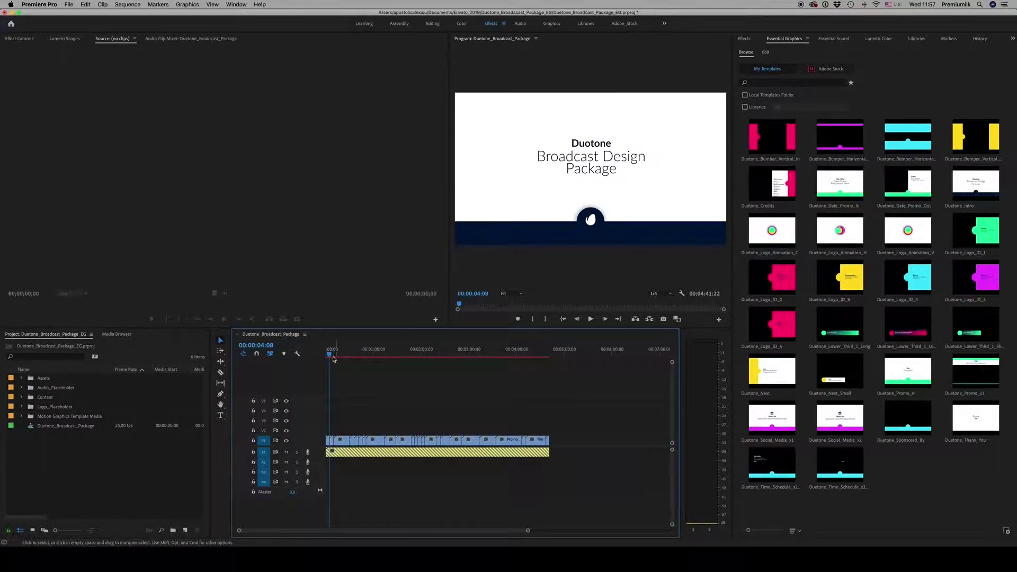
left_click(22, 397)
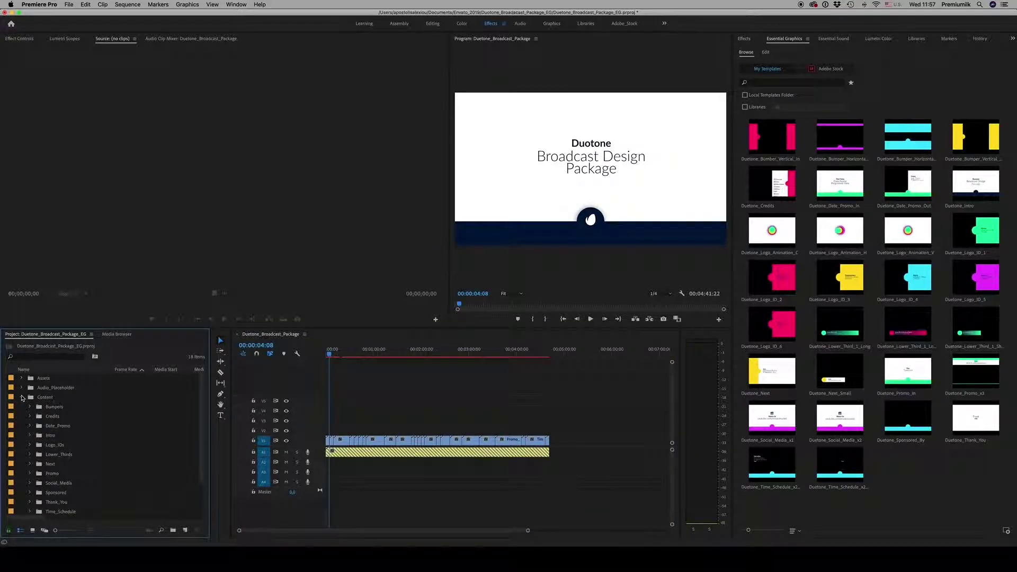
left_click(21, 398)
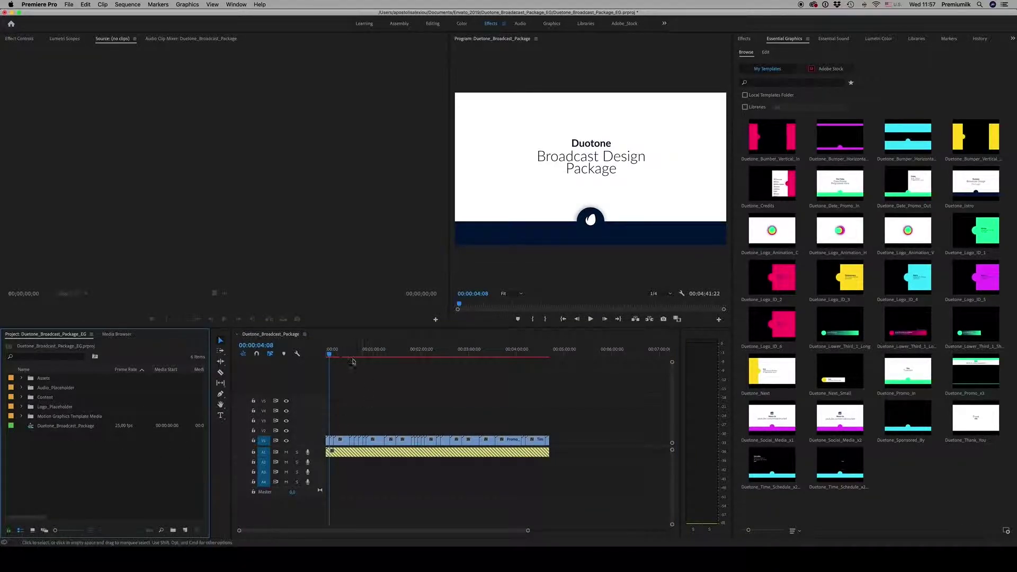
key("equal")
key("minus")
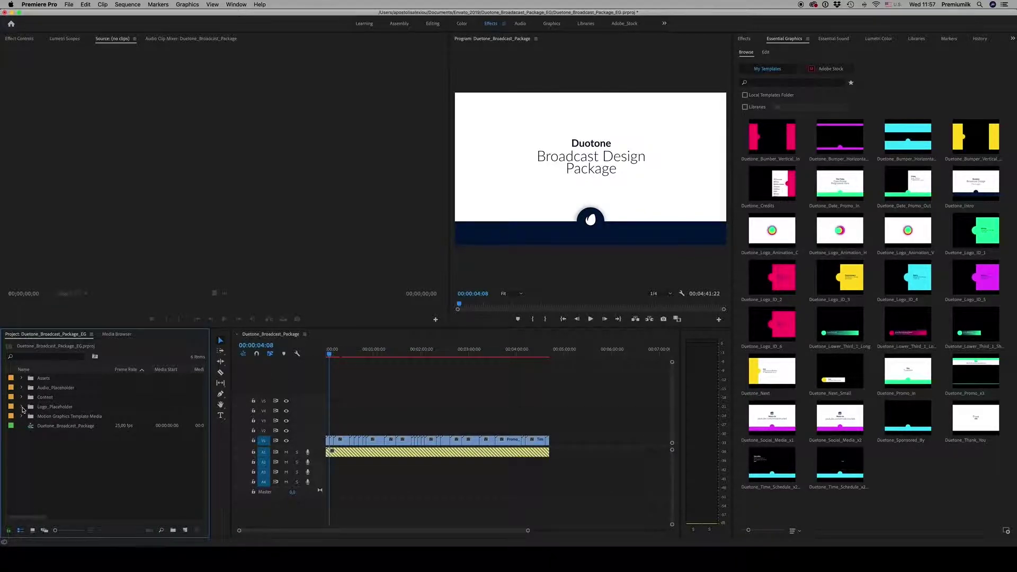
- Open the Logo_Placeholder sequence from its folder and move to its start
left_click(21, 406)
left_click(87, 416)
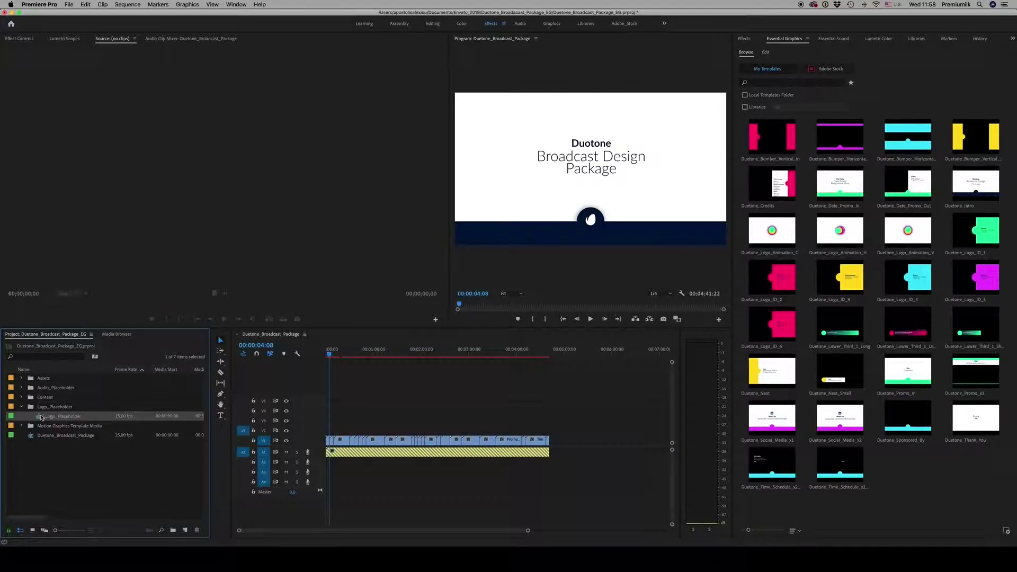
double_click(41, 417)
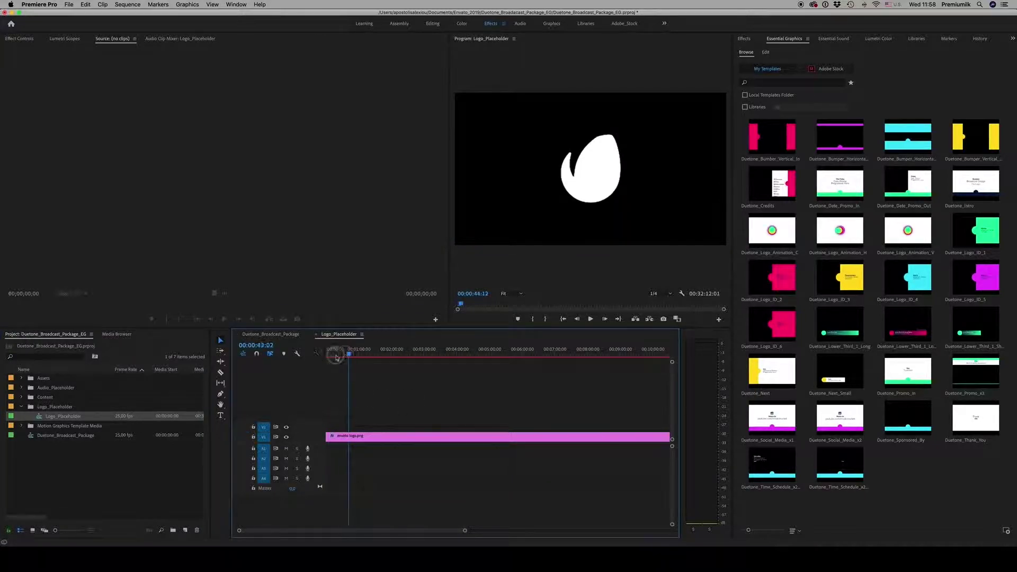
left_click_drag(336, 358, 327, 354)
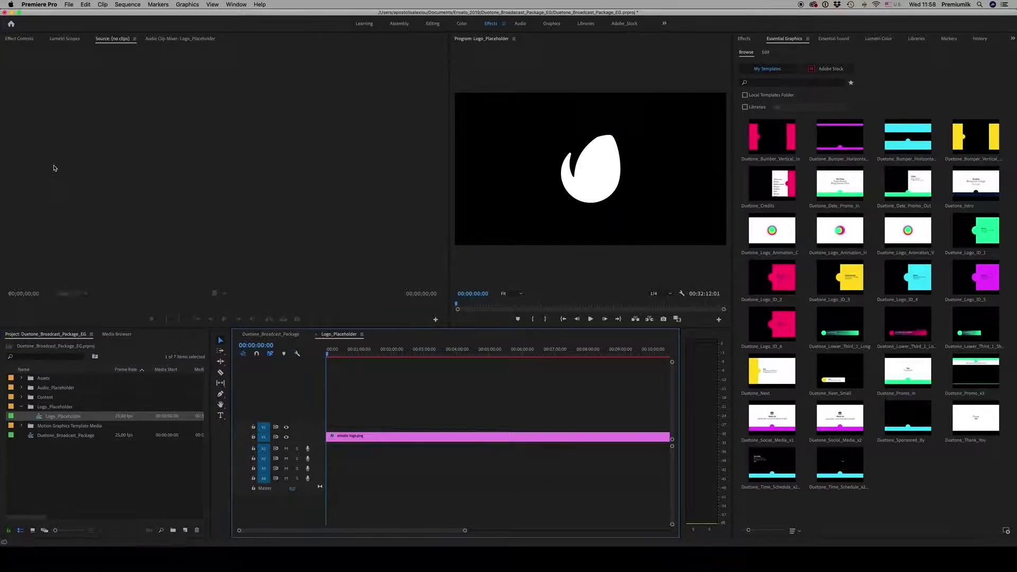
- Add a 'W' text clip on V2, aligned at the start and extended to match the logo clip
left_click(220, 415)
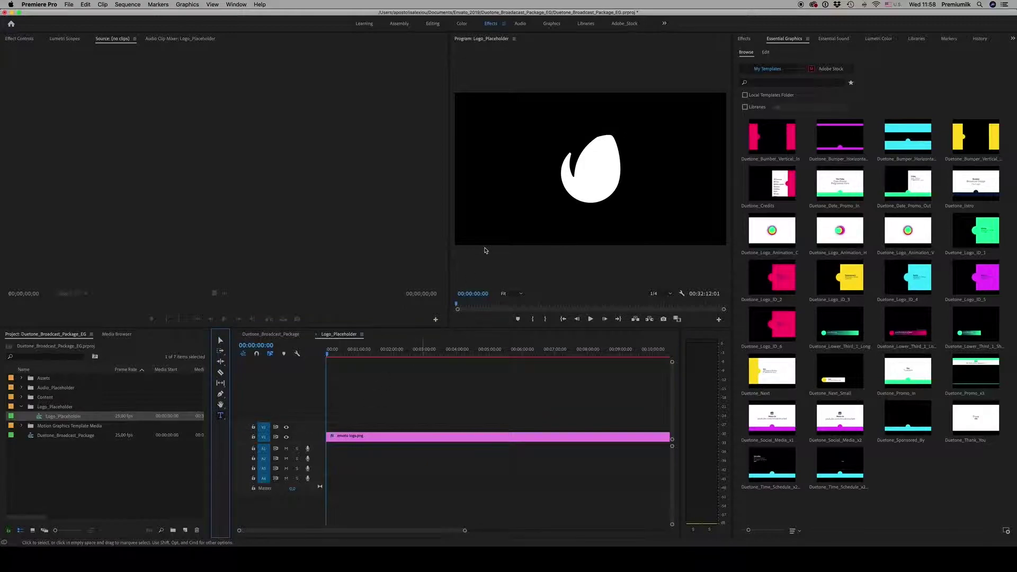
left_click(555, 180)
type("W")
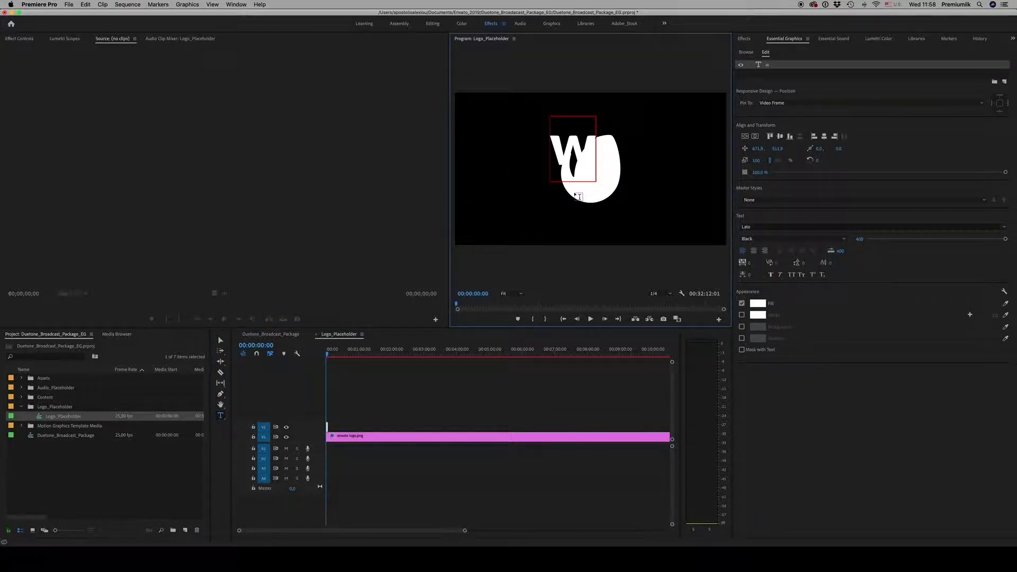
left_click(222, 341)
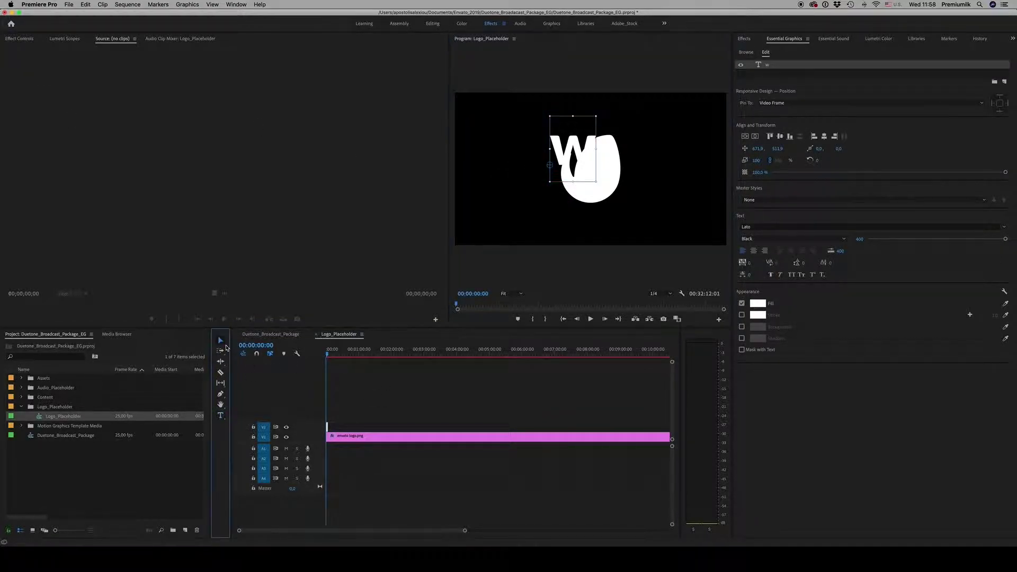
left_click_drag(328, 427, 596, 425)
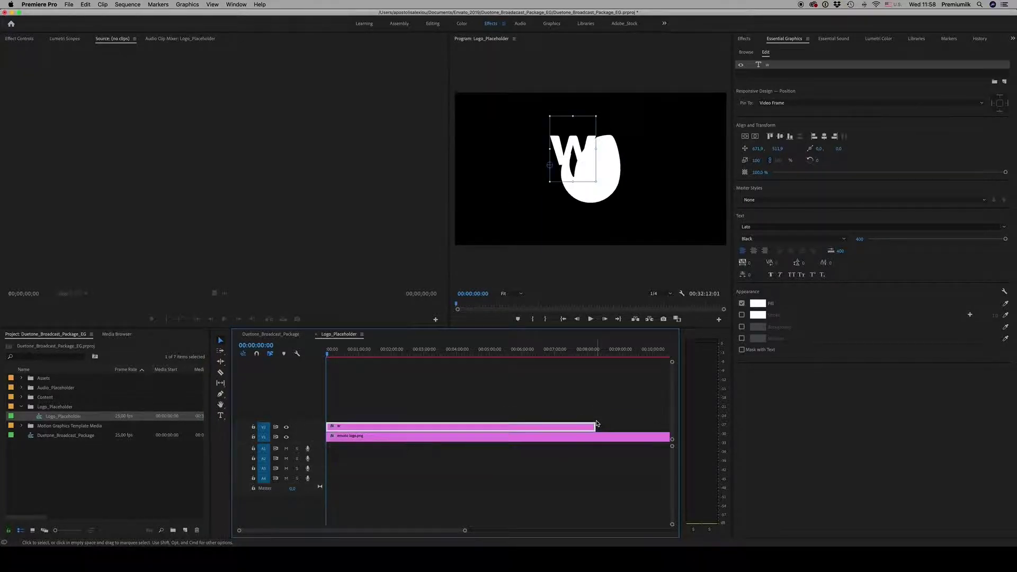
key("minus")
key("minus")
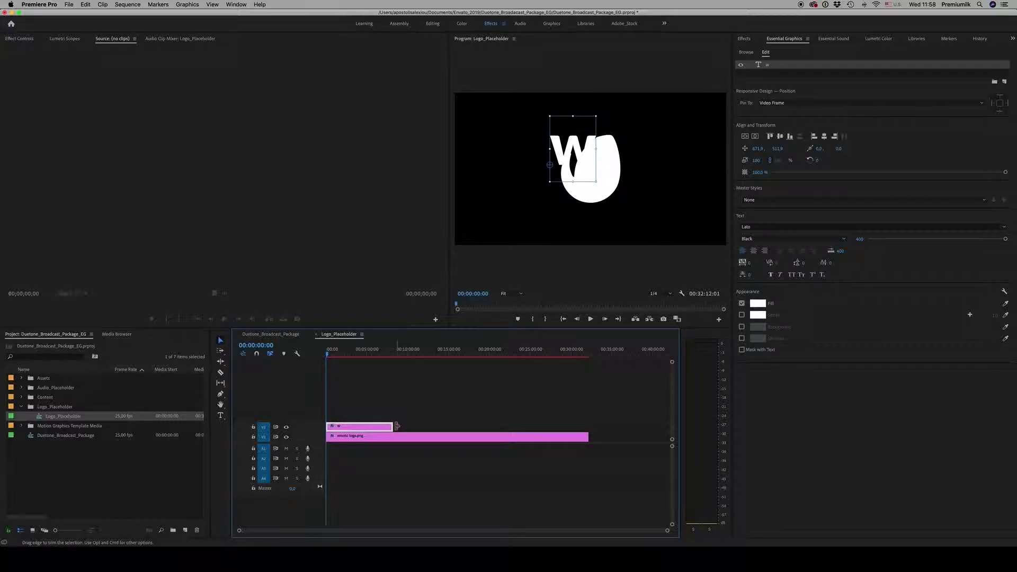
left_click_drag(392, 426, 587, 425)
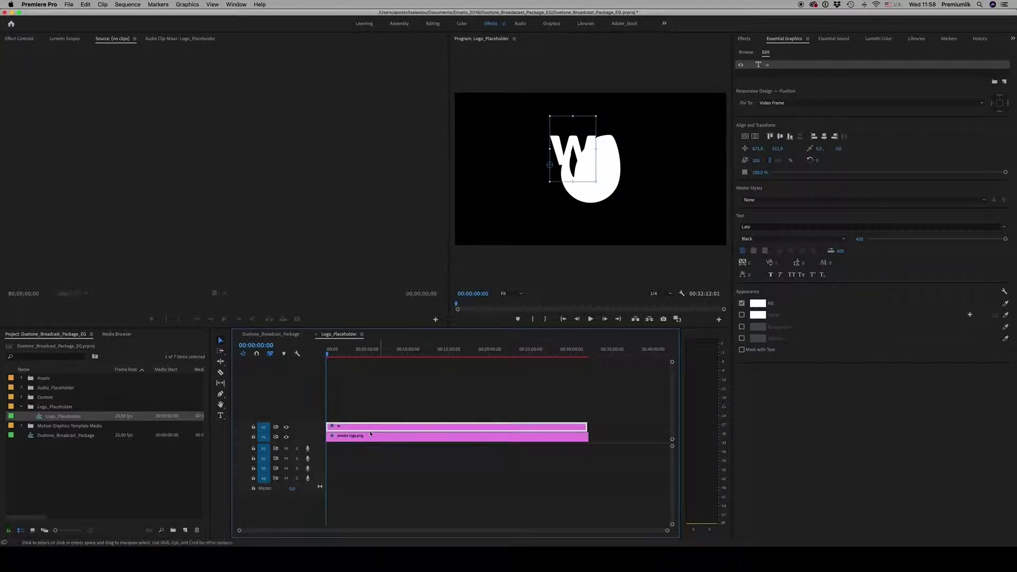
- Centre the W, scale it to 172, hide the V1 logo track, and return to the main sequence
left_click_drag(572, 153, 587, 173)
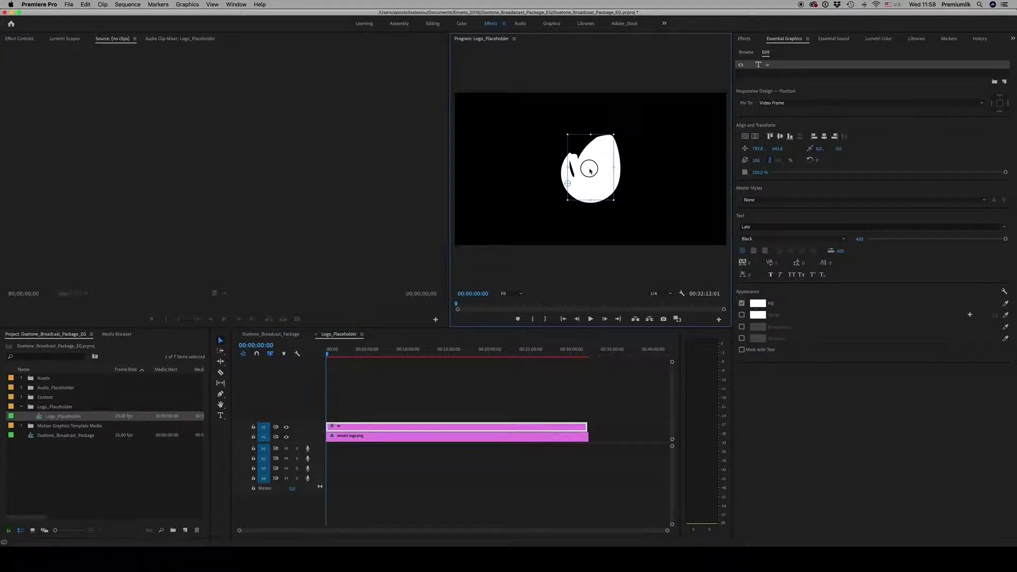
left_click(19, 38)
left_click_drag(116, 98, 167, 489)
left_click(286, 437)
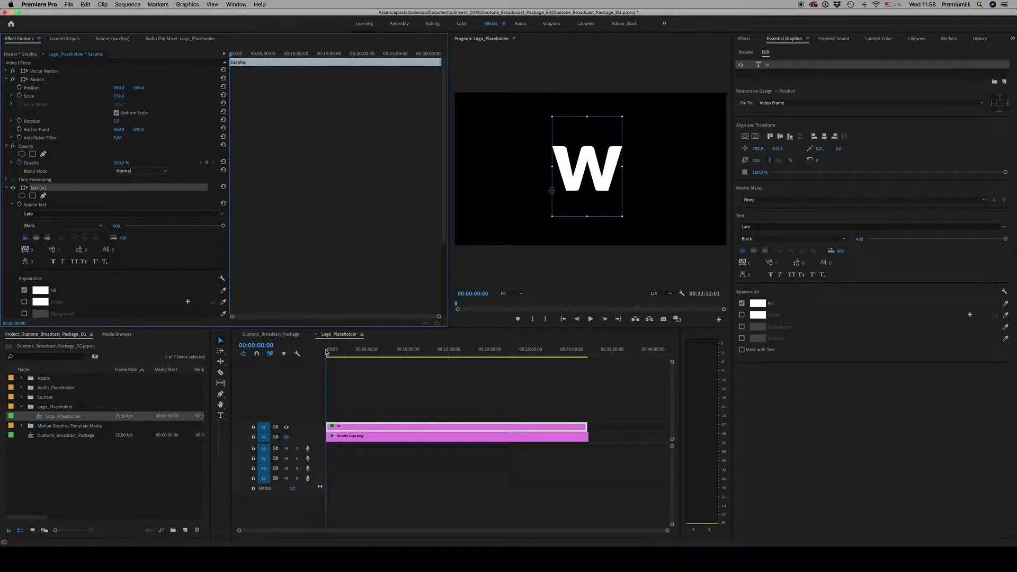
left_click(270, 334)
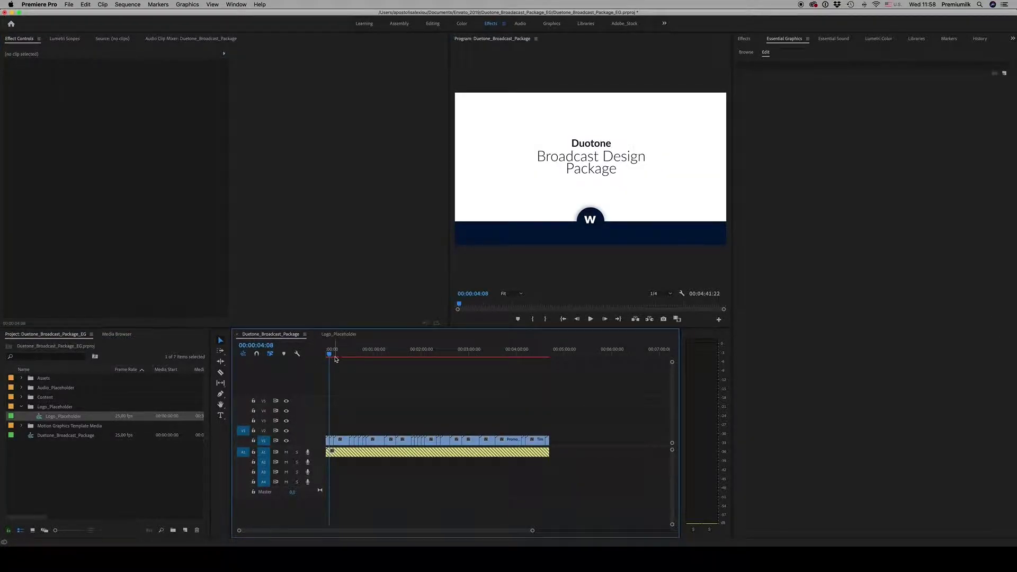
- Scrub through the main broadcast sequence to the Next and Watch Us frames to check the W logo
left_click(339, 334)
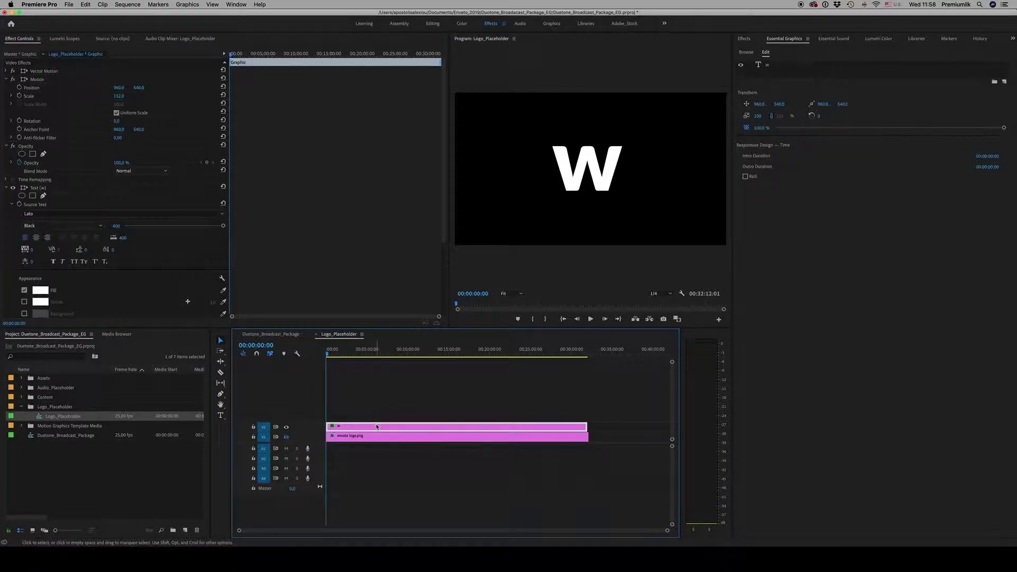
left_click(588, 170)
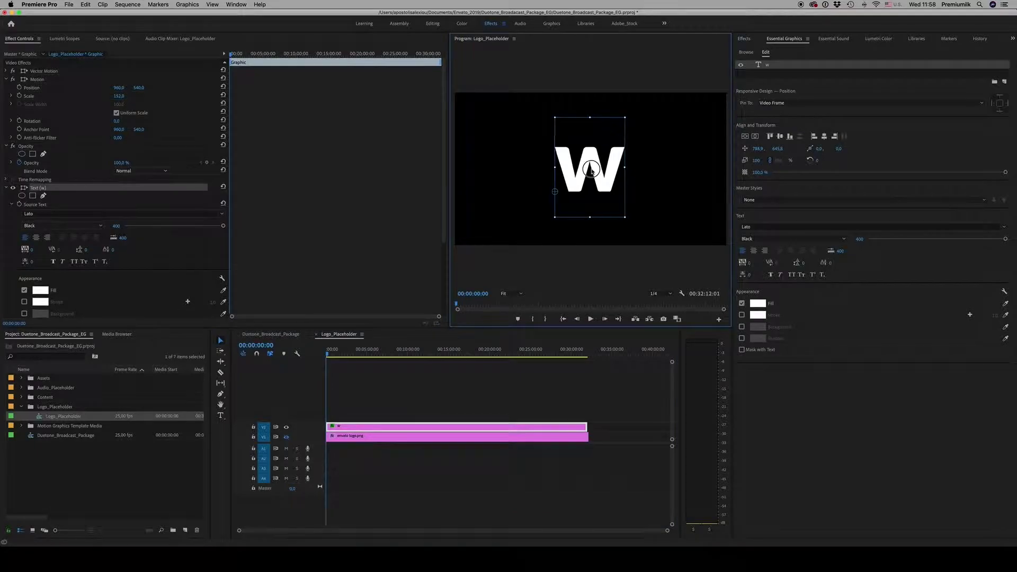
left_click(269, 334)
left_click_drag(341, 350, 517, 354)
key("minus")
left_click_drag(422, 354, 506, 356)
key("minus")
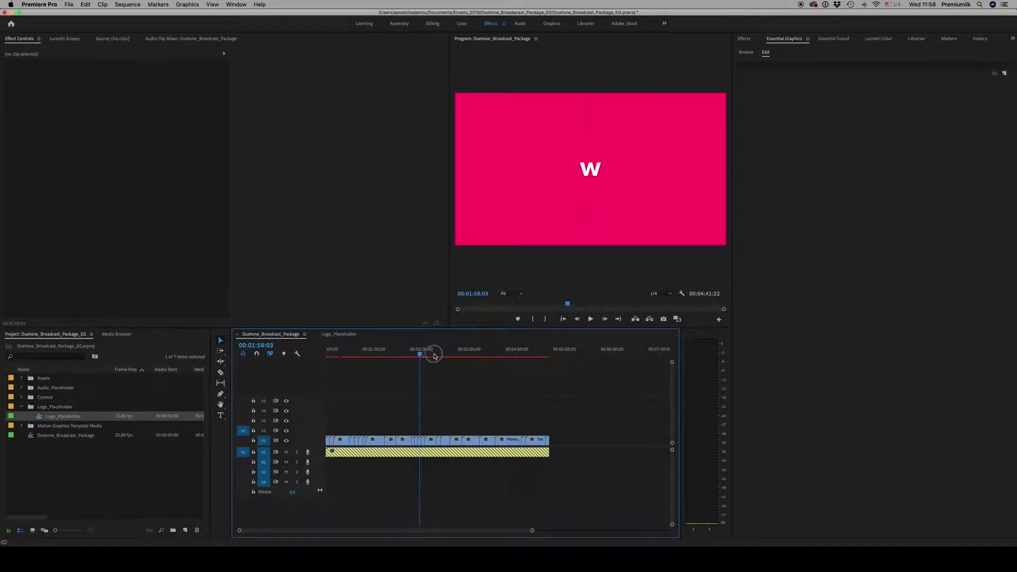
left_click_drag(434, 355, 446, 354)
- Show the Duotone template library in the Essential Graphics Browse view
left_click(773, 46)
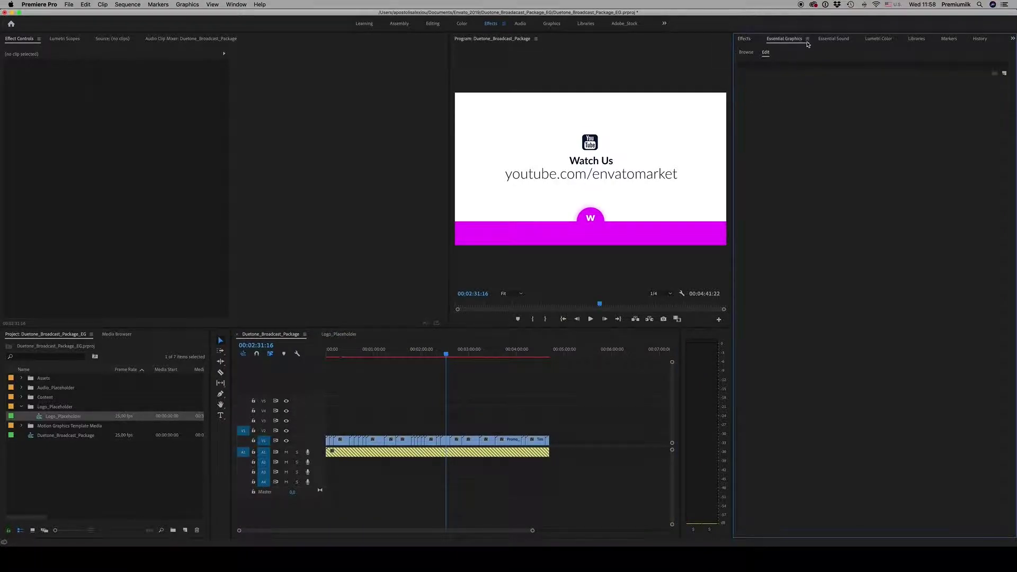
left_click(746, 52)
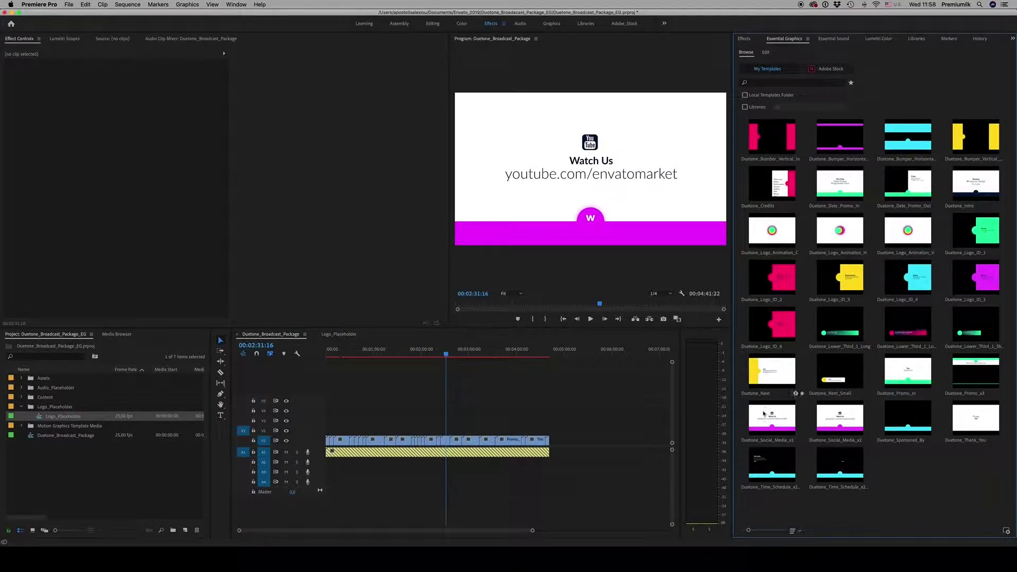
mouse_move(21, 564)
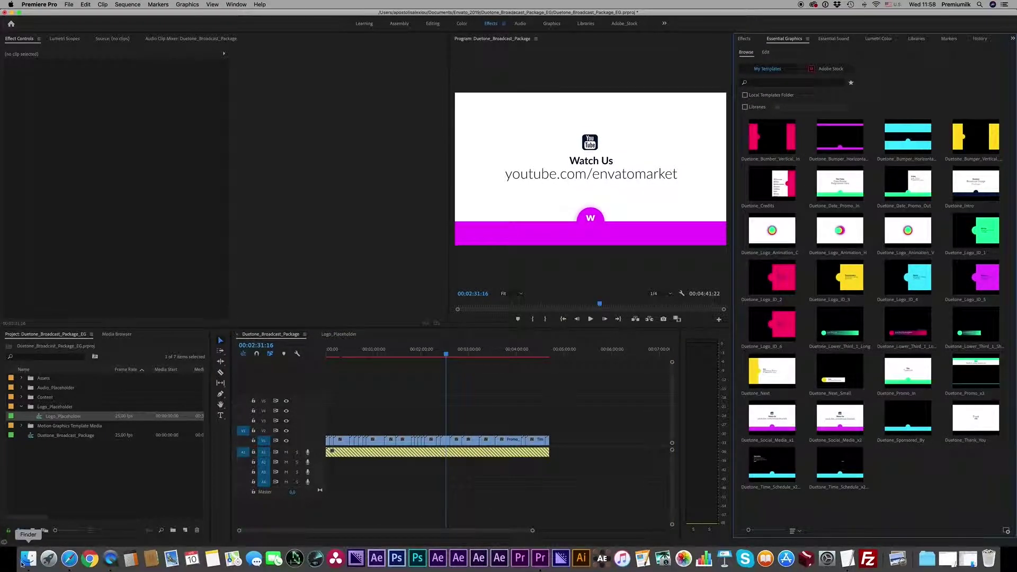
- Browse the Duotone_Broadcast_Package_EG folder in Finder and expand the Links folder
left_click(25, 563)
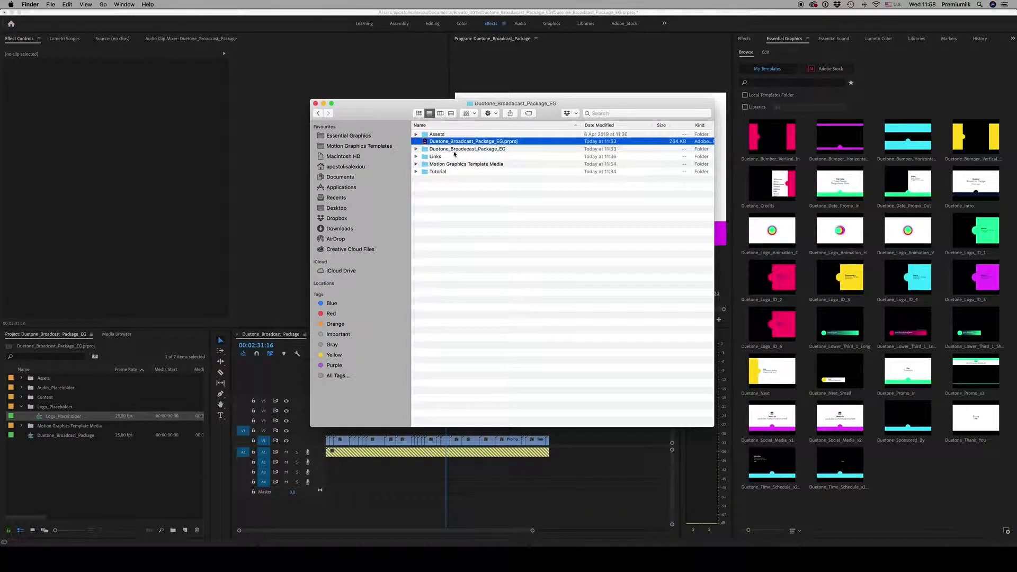
left_click(460, 150)
key("Right")
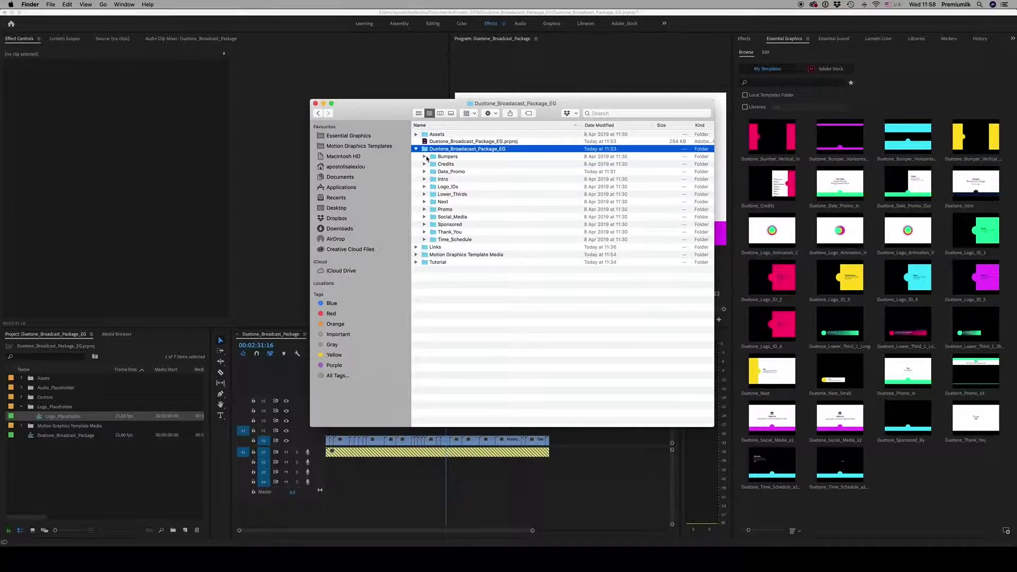
left_click(424, 157)
left_click(424, 157)
left_click(417, 150)
left_click(417, 157)
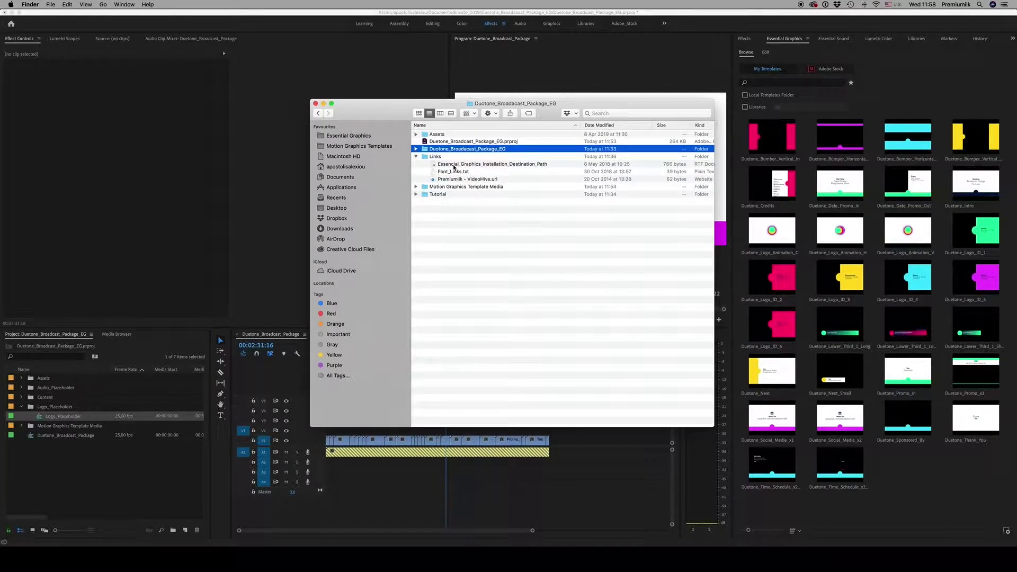
- Read the Mac and Windows Motion Graphics Templates paths in the installation note, then close it and hide Finder
double_click(498, 165)
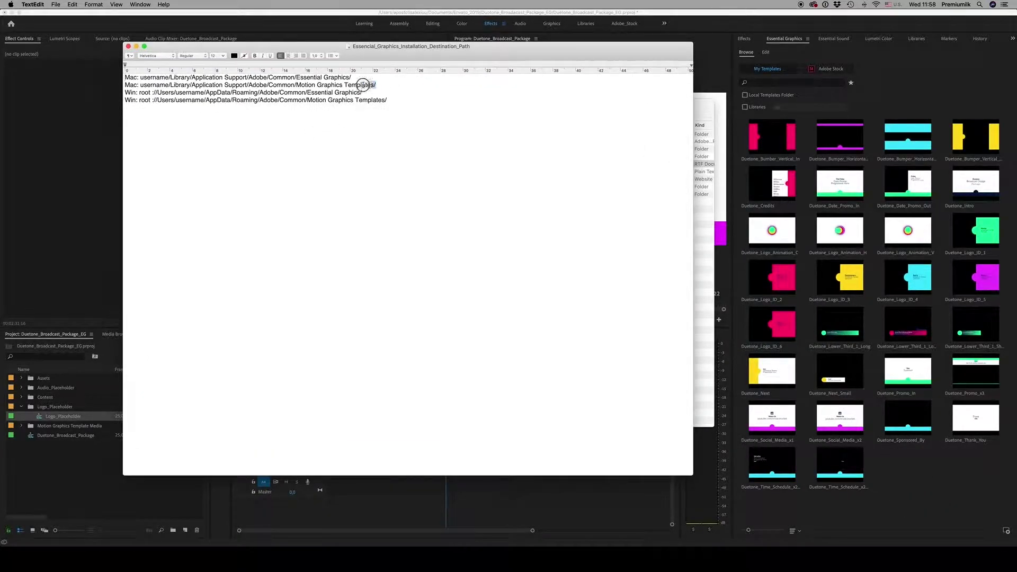
left_click_drag(377, 85, 124, 85)
left_click_drag(390, 100, 112, 101)
left_click(128, 46)
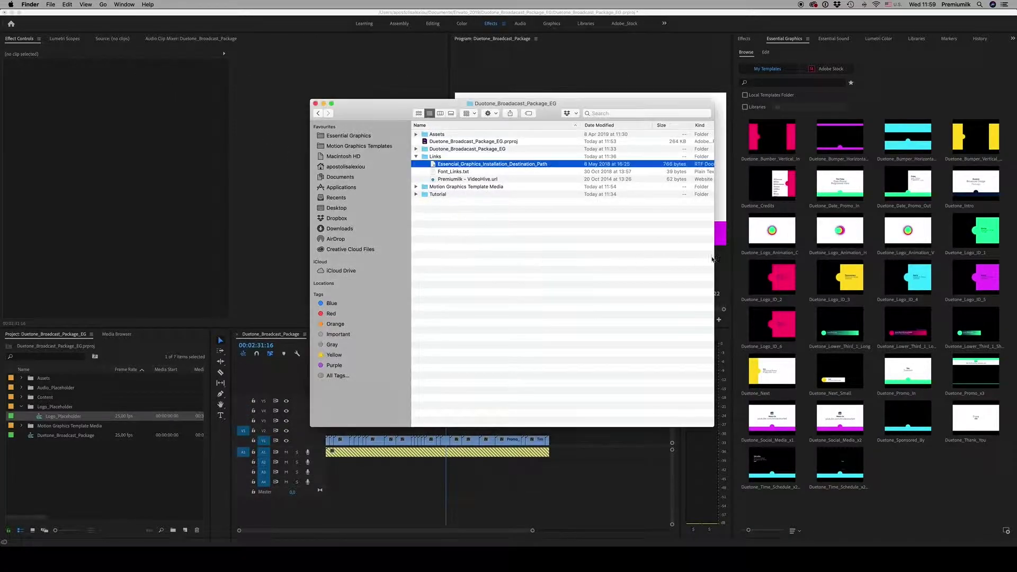
left_click(416, 158)
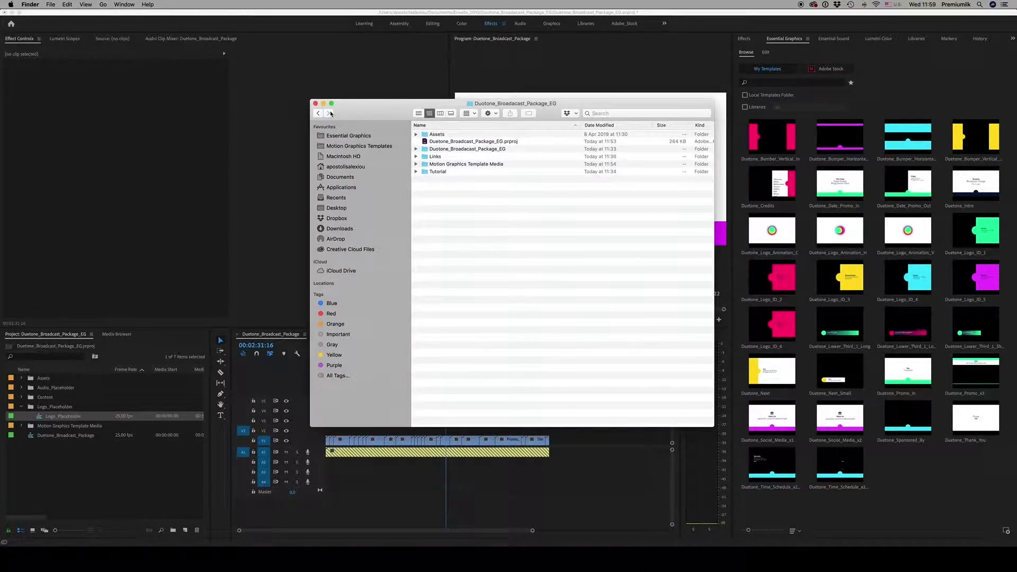
left_click(323, 104)
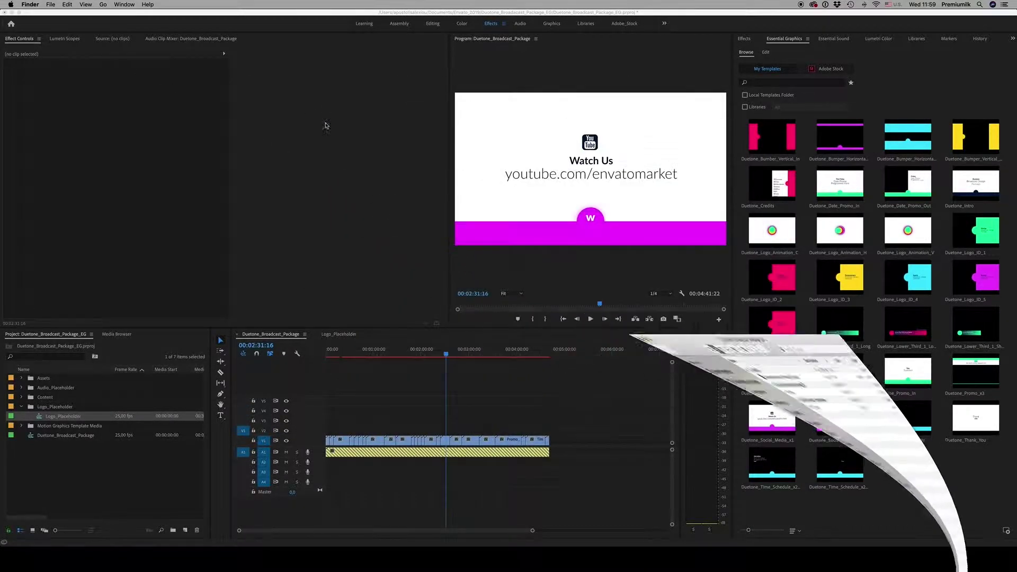
- Scrub to the opening logo section and import 266-1080.mp4 into the project
left_click(332, 354)
key("=")
key("=")
key("=")
key("=")
left_click_drag(332, 353, 424, 354)
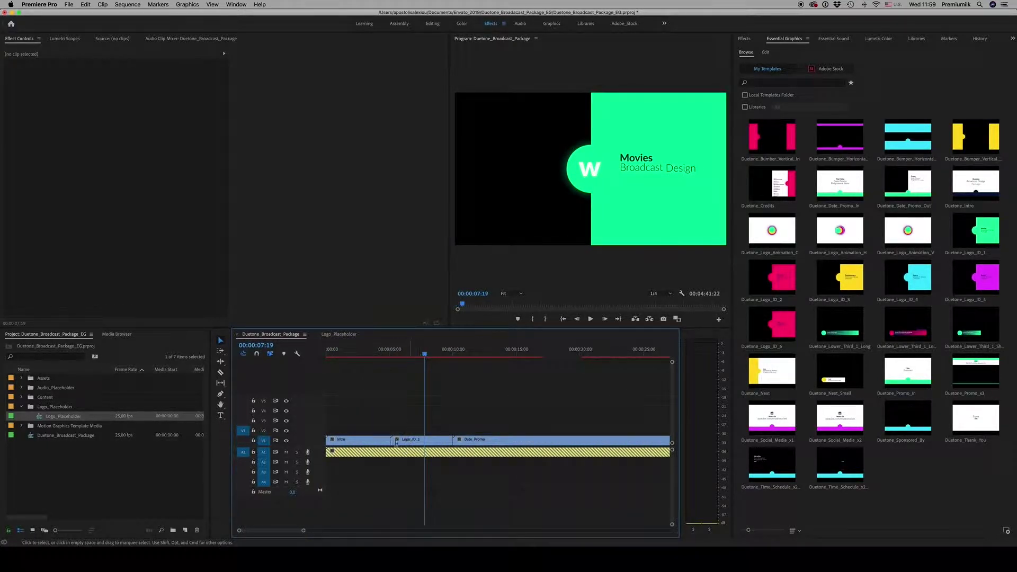
left_click(143, 477)
left_click(21, 406)
double_click(68, 470)
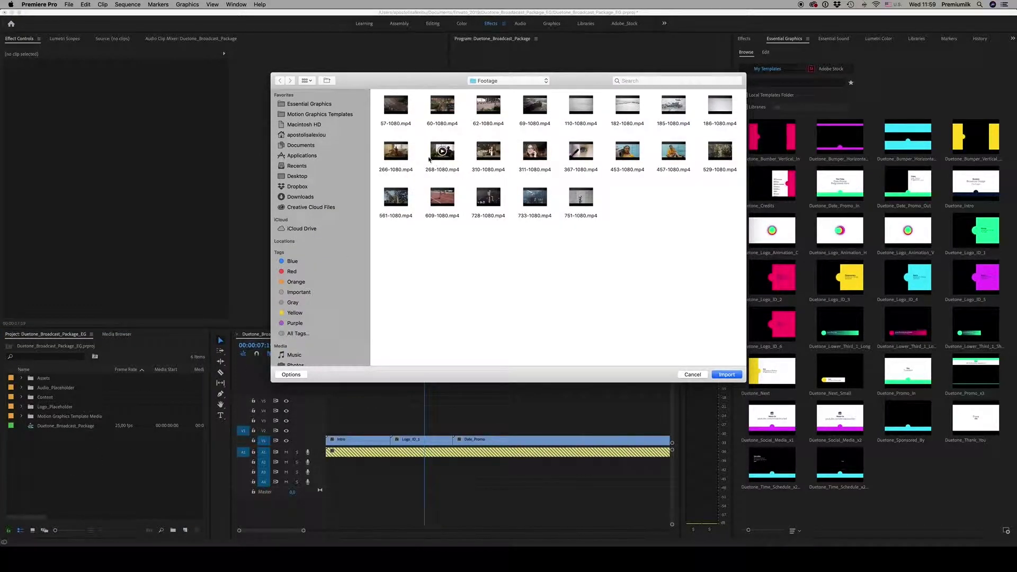
left_click(395, 151)
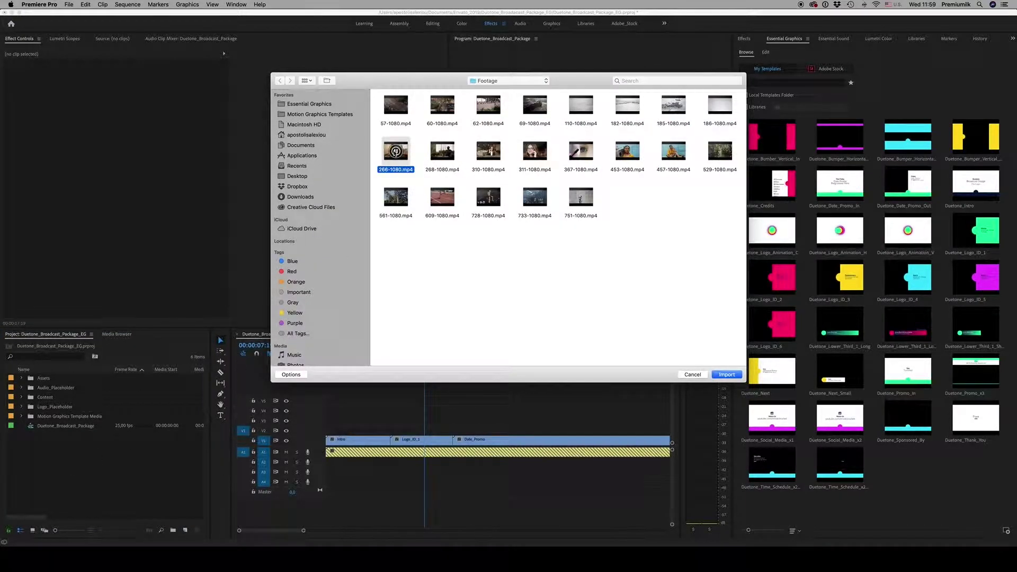
left_click(726, 374)
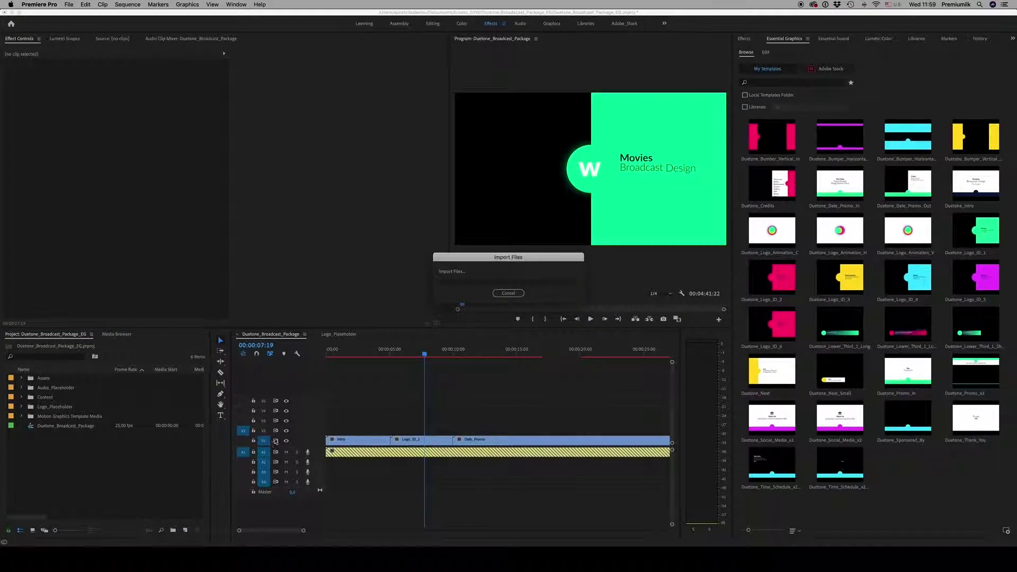
- Place 266-1080.mp4 on V1 of Media_Placeholder_Logo_ID_1 and set it to frame size
double_click(421, 440)
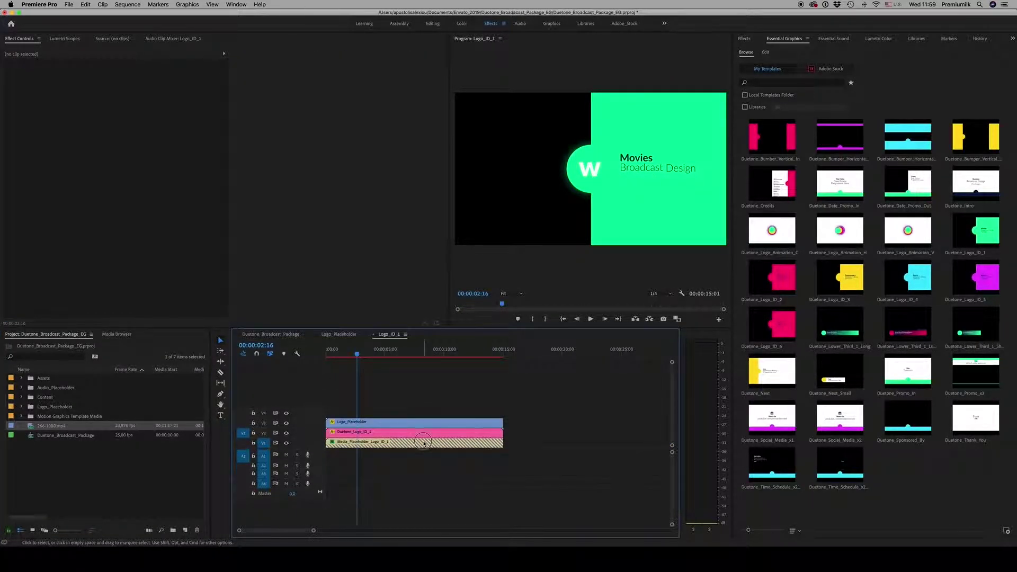
double_click(424, 443)
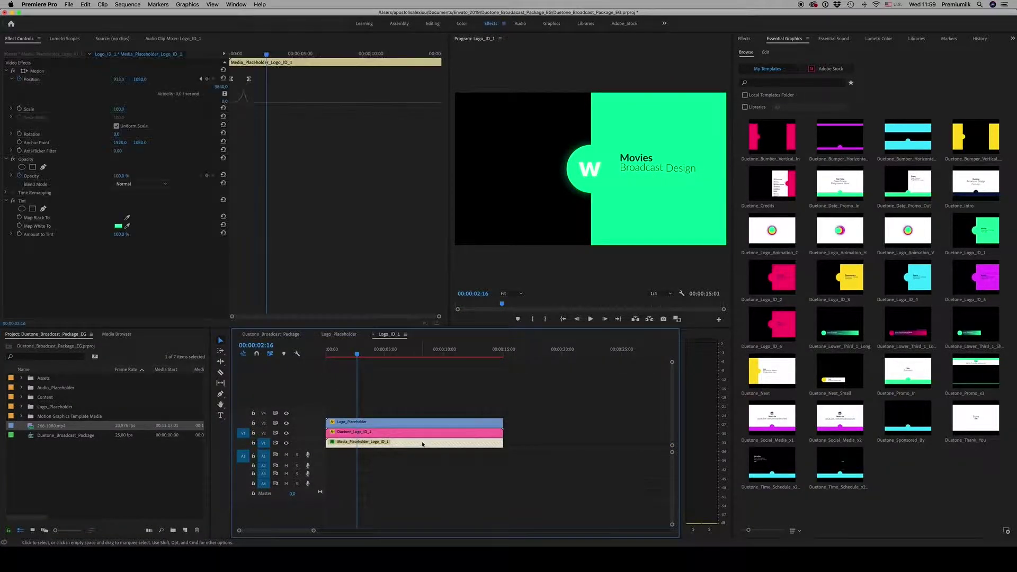
left_click(31, 438)
left_click_drag(31, 431, 341, 441)
right_click(342, 441)
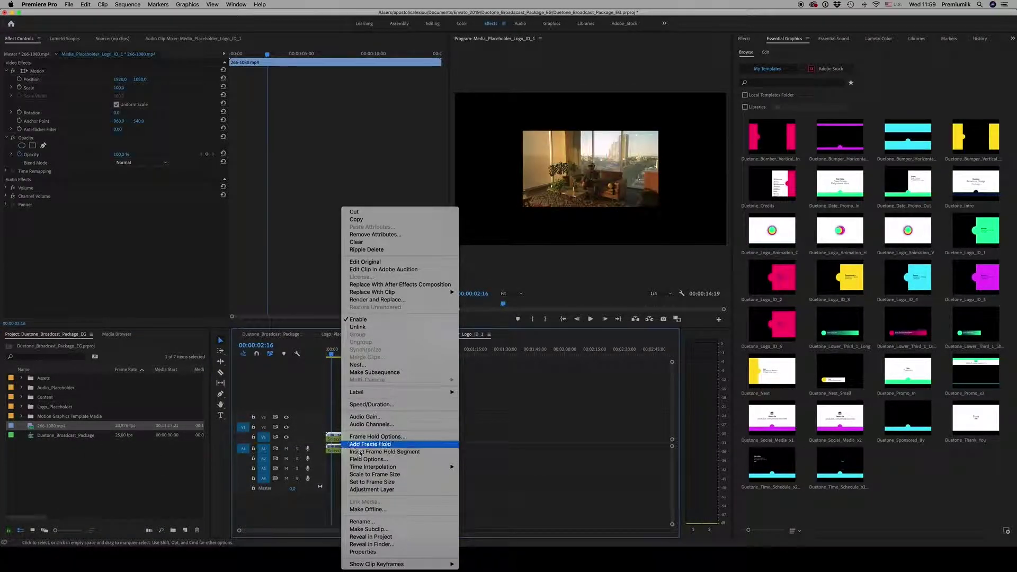
left_click(378, 472)
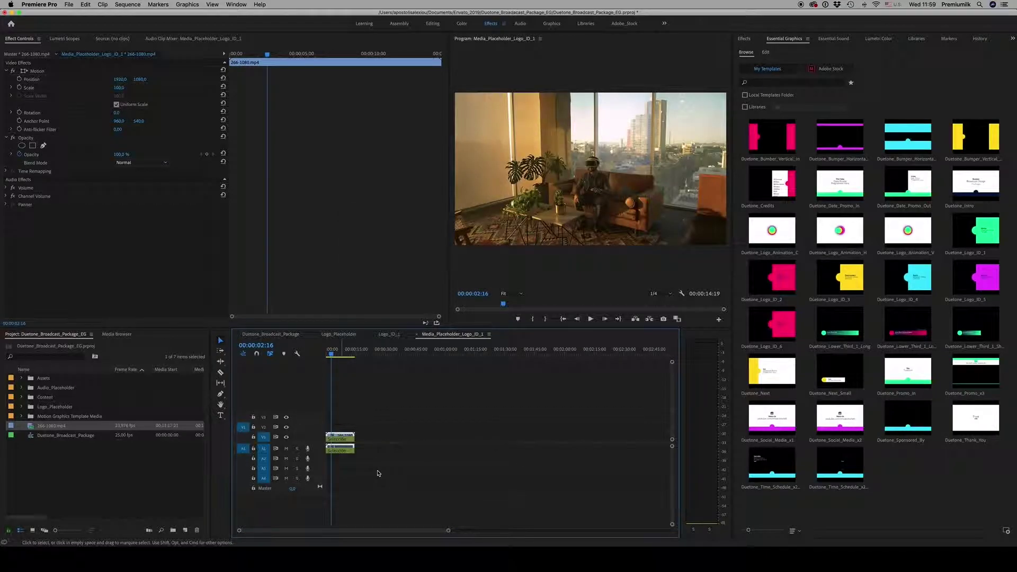
- Return to the Logo_ID_1 sequence, fit it in the timeline, and select the Duetone_Logo_ID_1 title clip
left_click(390, 334)
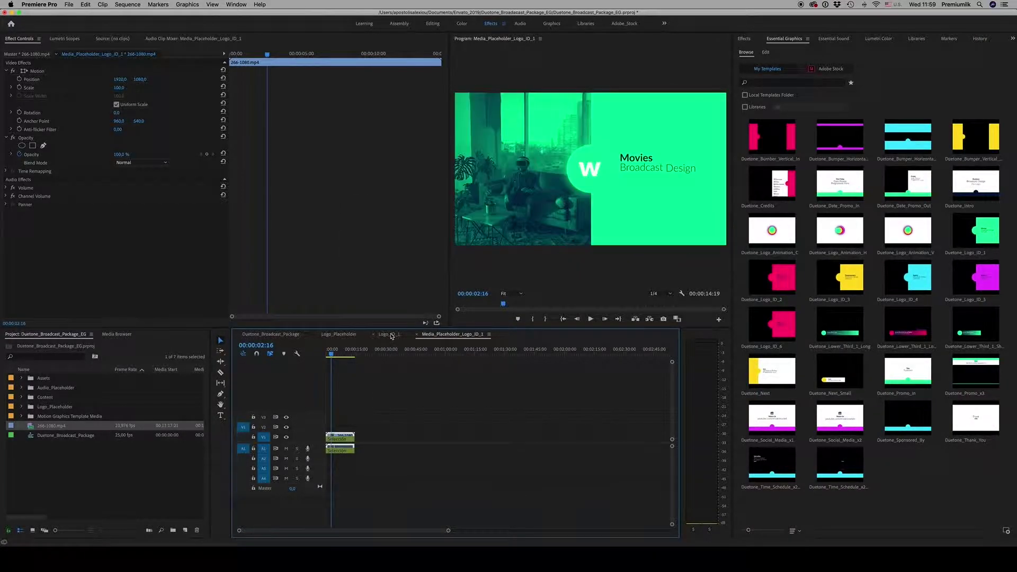
left_click_drag(357, 353, 474, 353)
key("backslash")
key("minus")
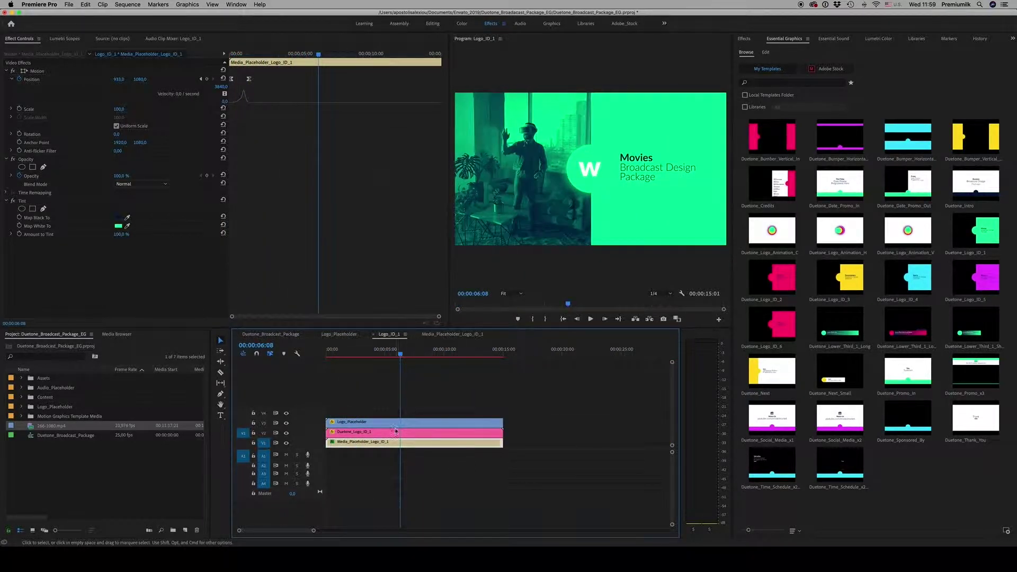
left_click(393, 433)
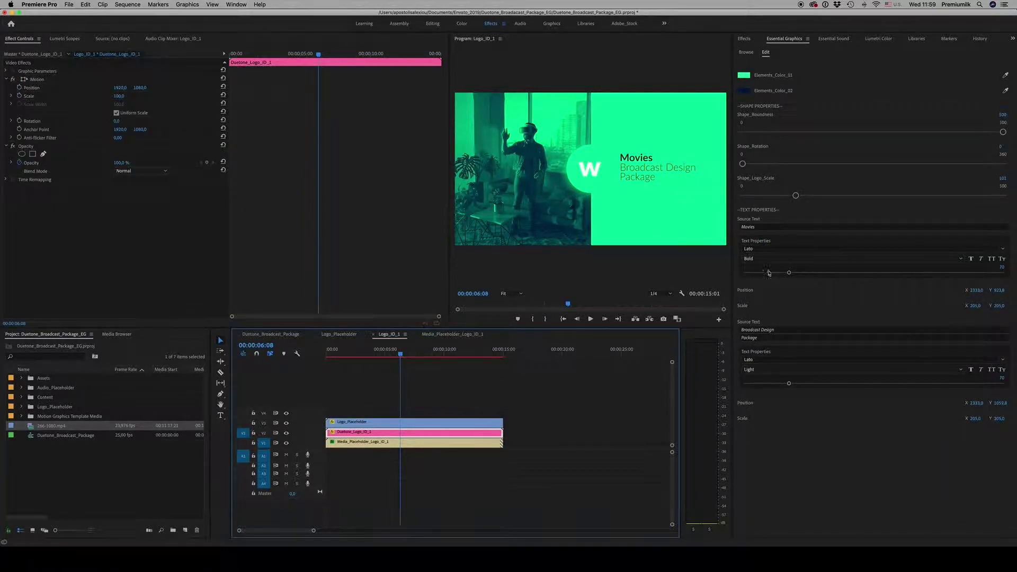
- Replace the Logo_ID_1 Source Text 'Movies' with 'SERIES' in Essential Graphics
left_click(764, 228)
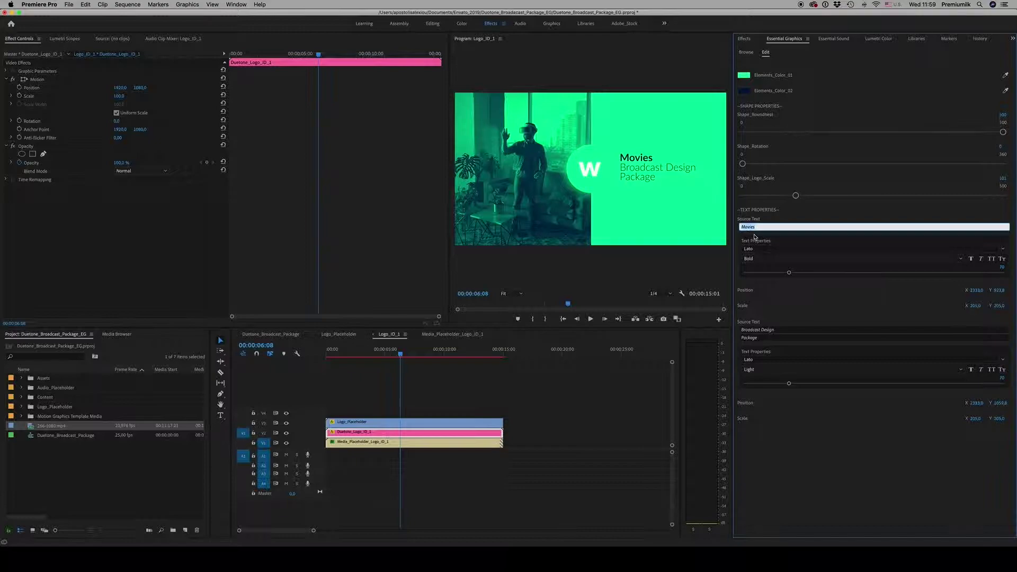
type("Plo")
type("ce your ow")
type("n te")
type("xt")
left_click(844, 429)
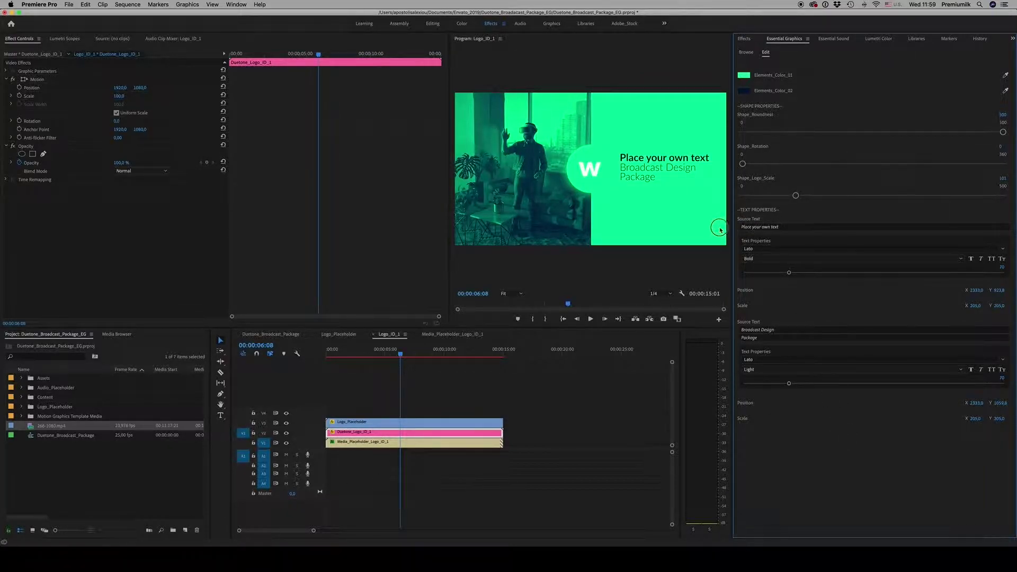
key("Tab")
type("SERIES")
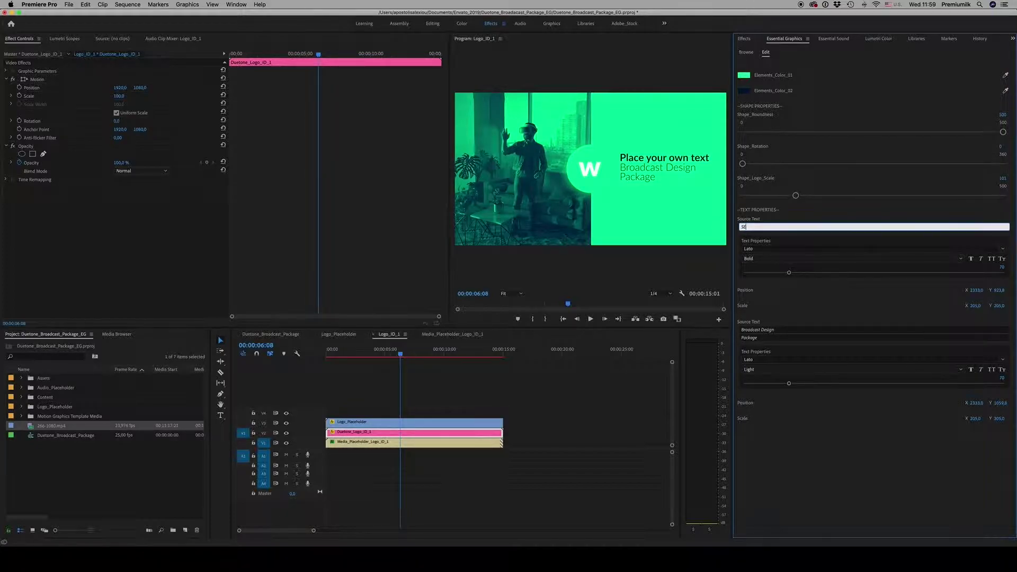
left_click(822, 465)
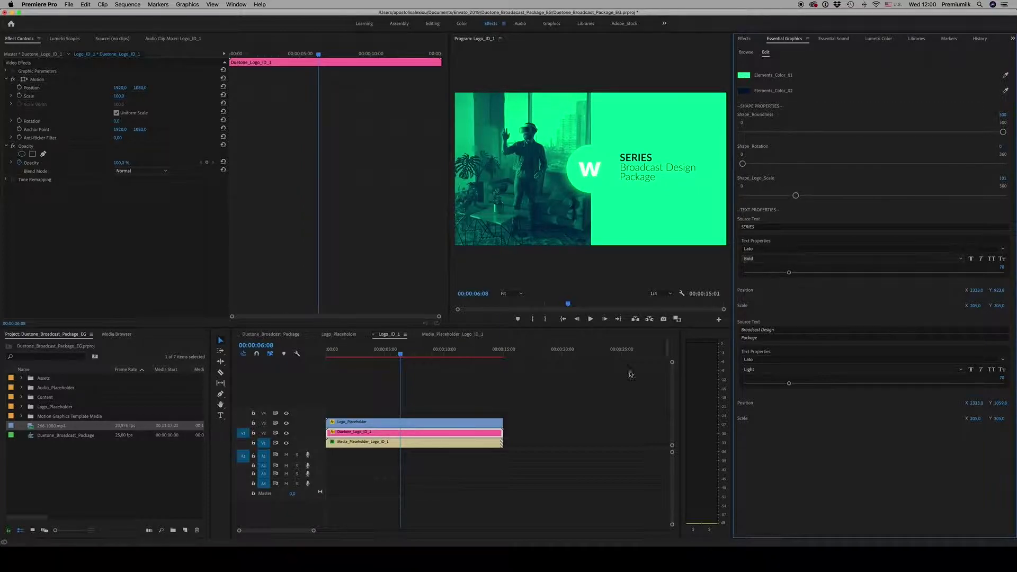
left_click(38, 561)
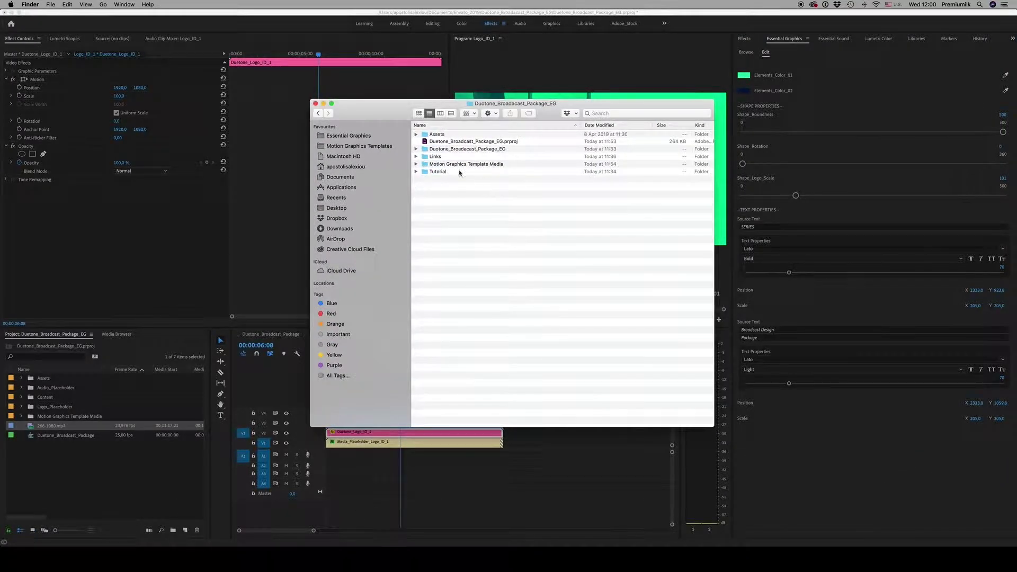
- Open Font_Links.txt in Links, select the Lato font link, then close it and hide Finder
double_click(443, 156)
left_click(439, 143)
double_click(439, 143)
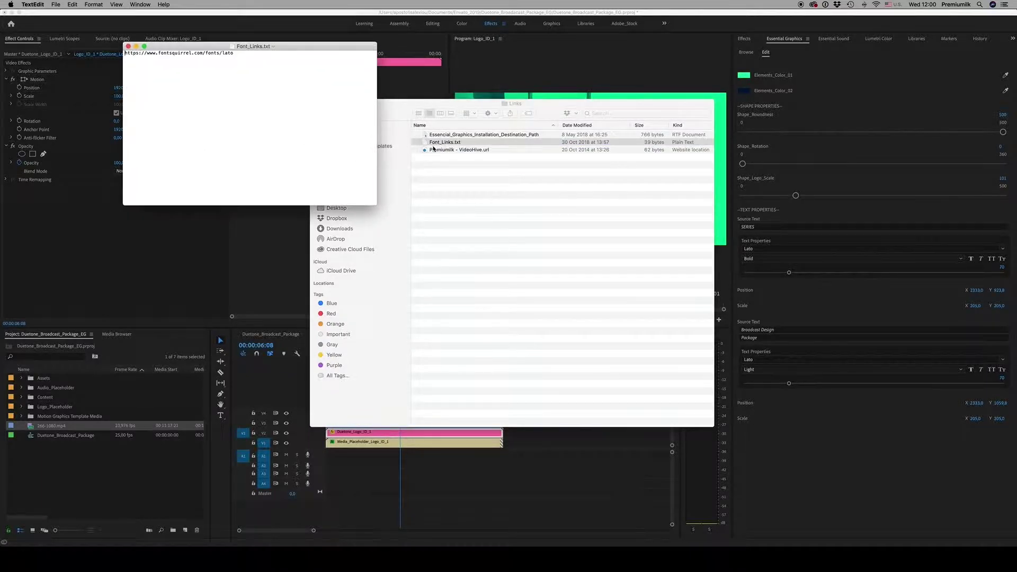
left_click_drag(231, 68, 124, 53)
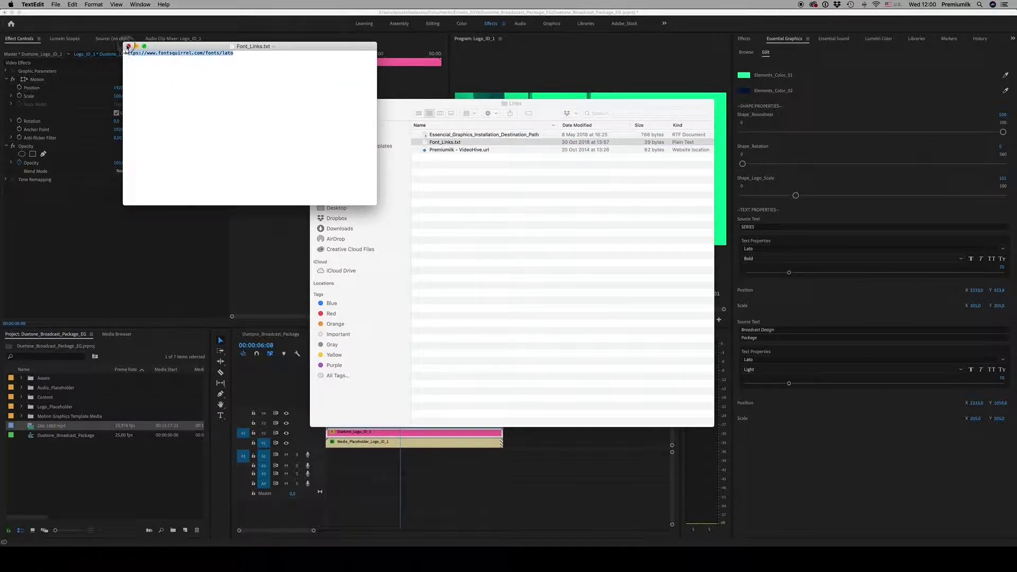
left_click(129, 46)
left_click(323, 104)
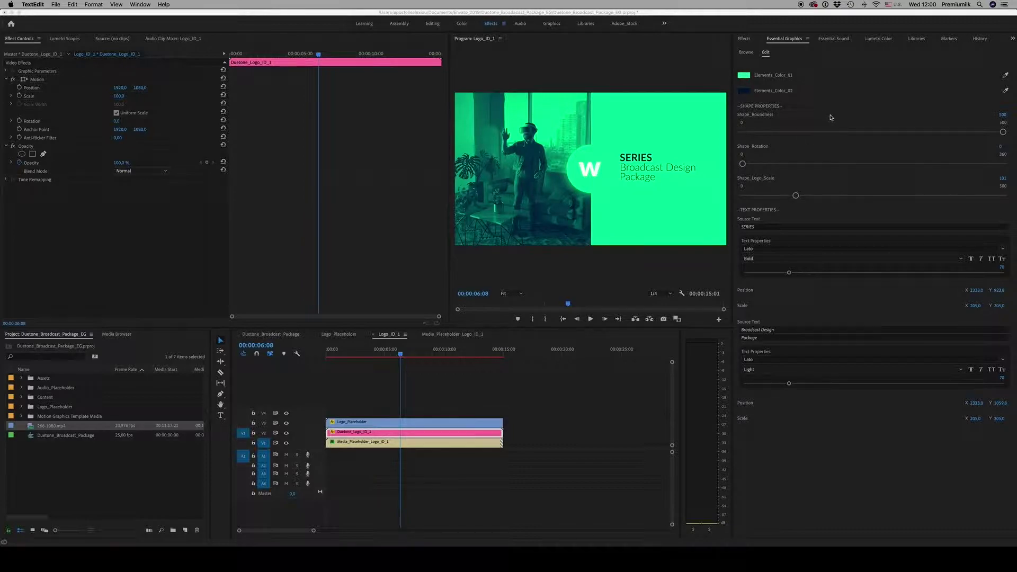
- Set Shape_Roundness to 287, Shape_Rotation to 45 and the logo shape scale to 74
left_click(1005, 133)
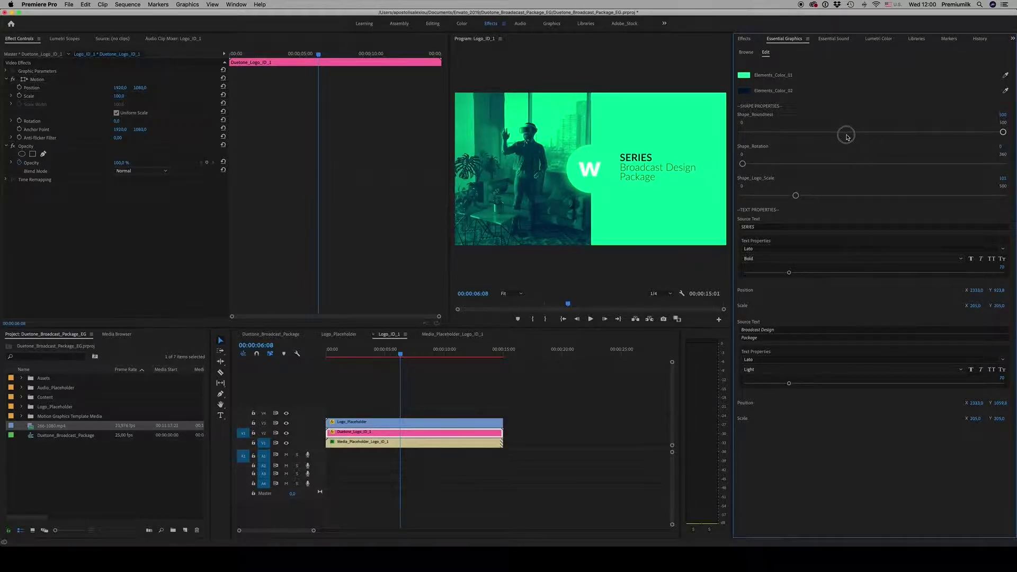
left_click_drag(1003, 132, 697, 134)
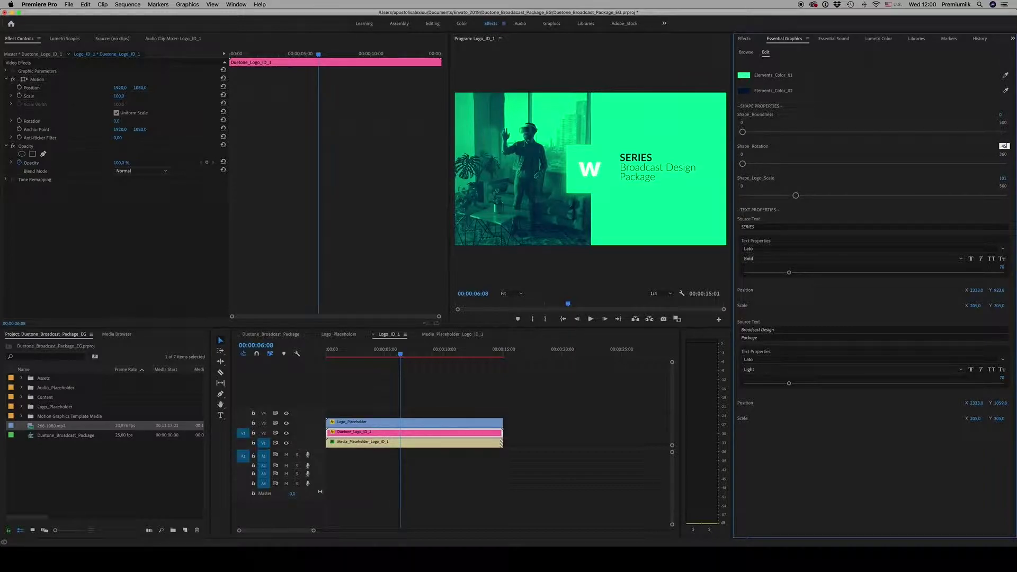
type("45")
key("Return")
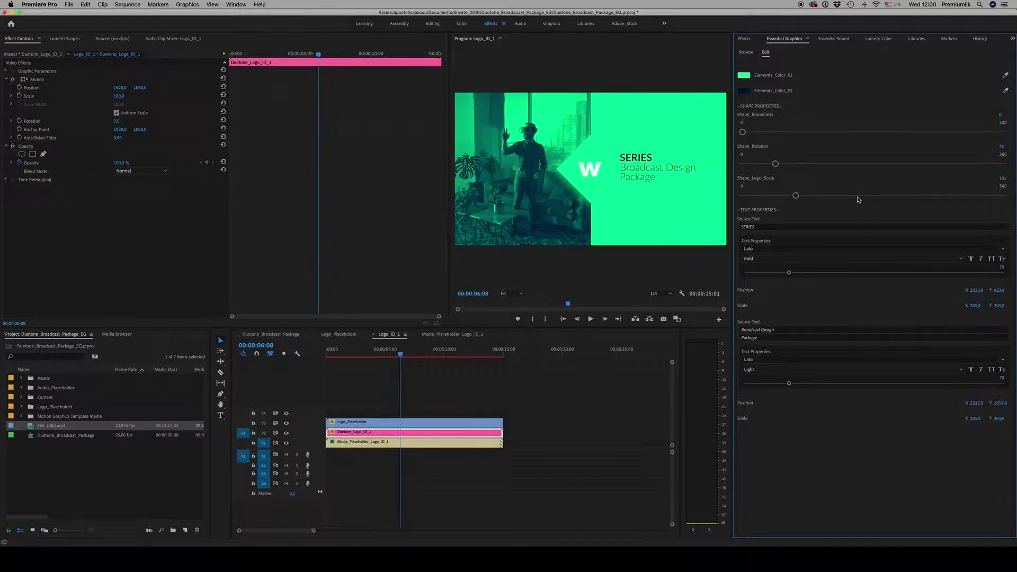
left_click_drag(796, 197, 811, 133)
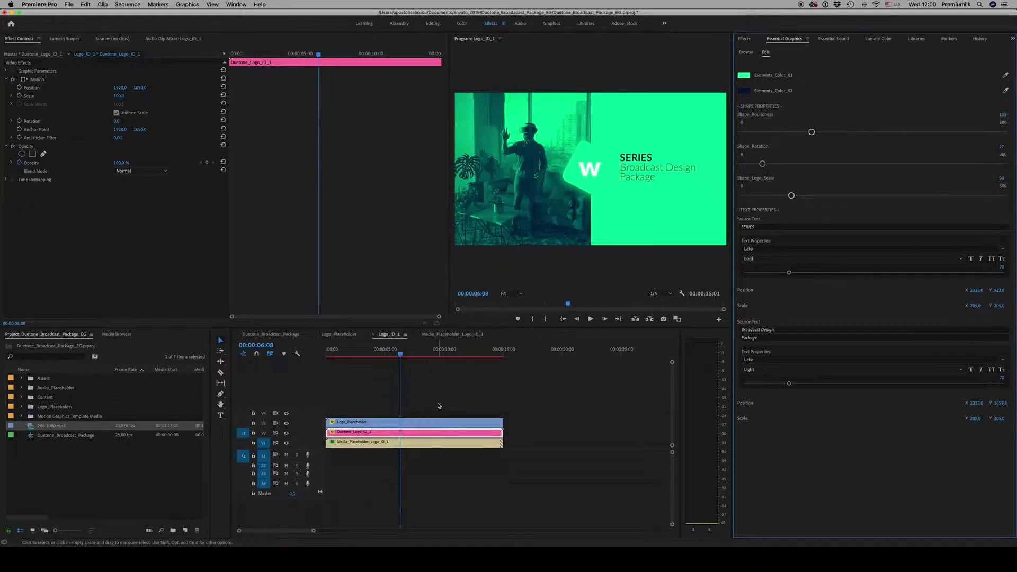
- Preview the logo animation and raise Shape_Roundness through 143 to 161
mouse_move(400, 352)
left_mouse_down()
mouse_move(324, 352)
mouse_move(410, 355)
left_mouse_up()
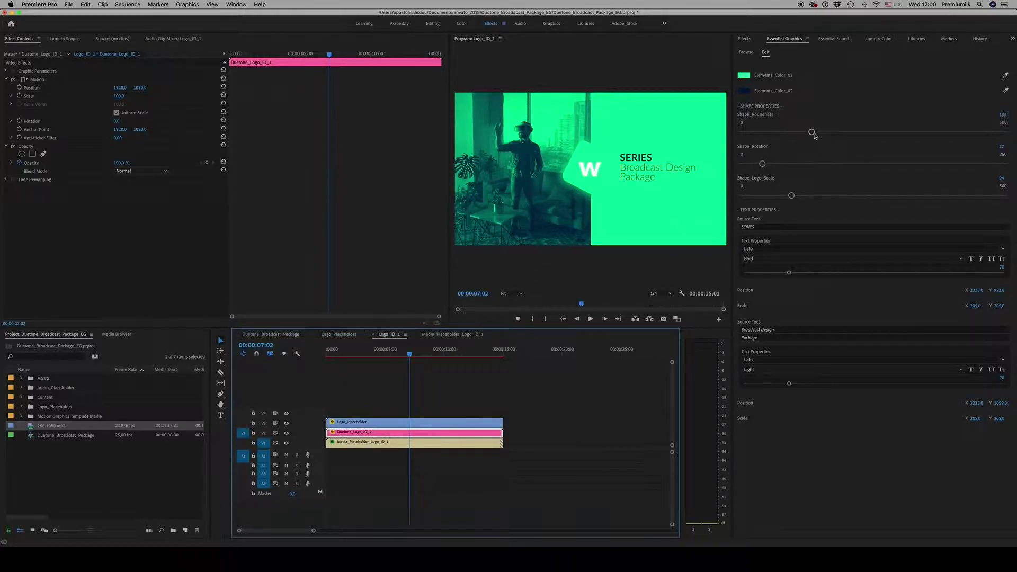
left_click_drag(812, 132, 817, 133)
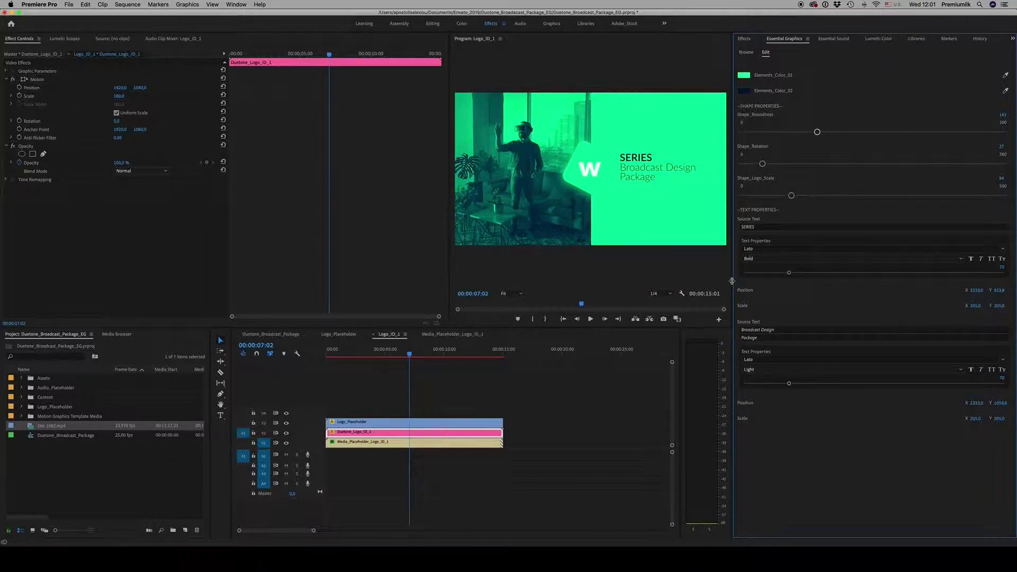
left_click_drag(819, 133, 820, 132)
left_click_drag(824, 135, 829, 134)
- Change Elements_Color_01 from green to orange, then to a brighter orange, in the Color Picker
left_click(743, 76)
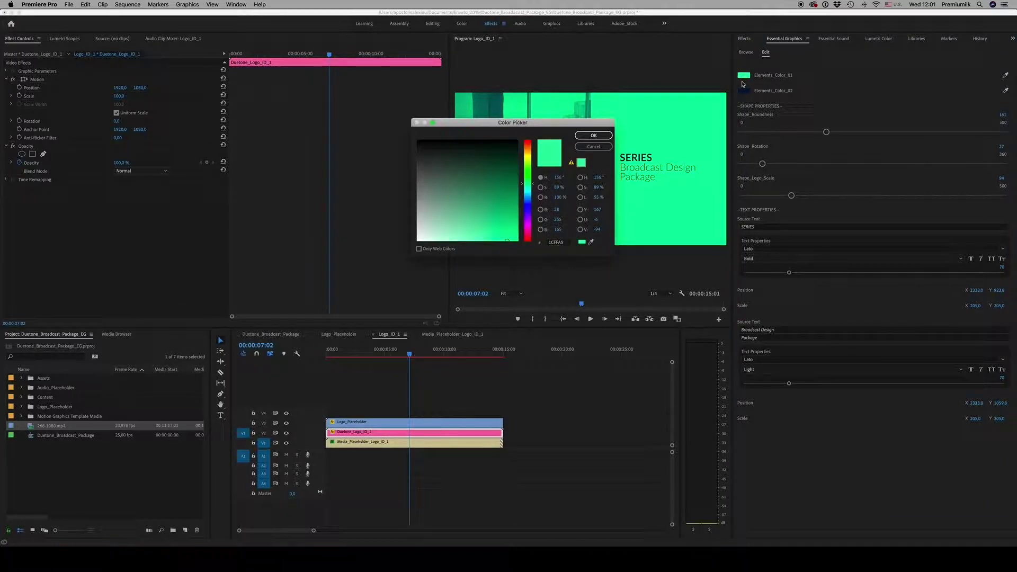
left_click_drag(547, 129, 600, 331)
mouse_move(582, 374)
left_mouse_down()
mouse_move(582, 354)
mouse_move(571, 399)
left_mouse_up()
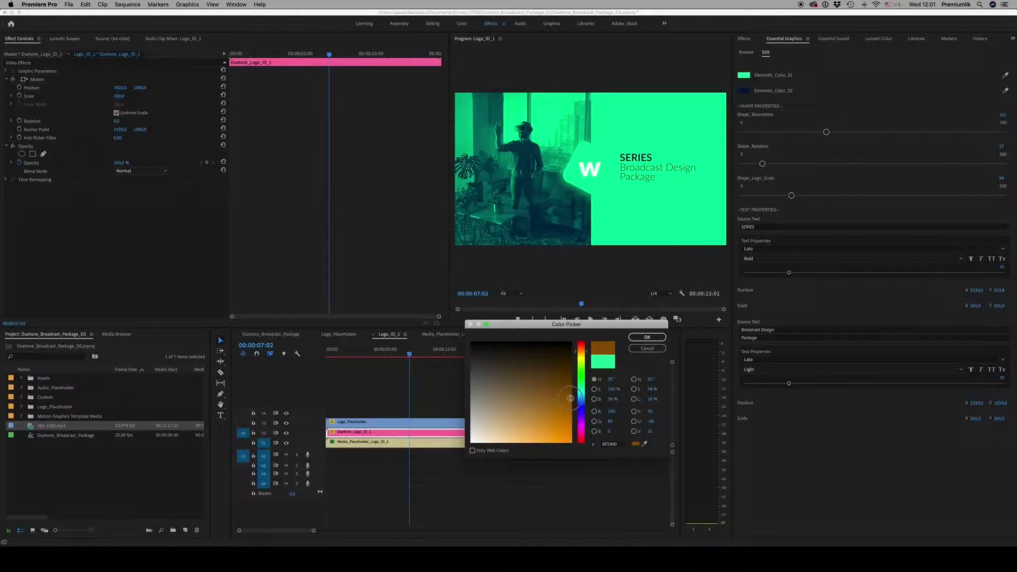
left_click(647, 337)
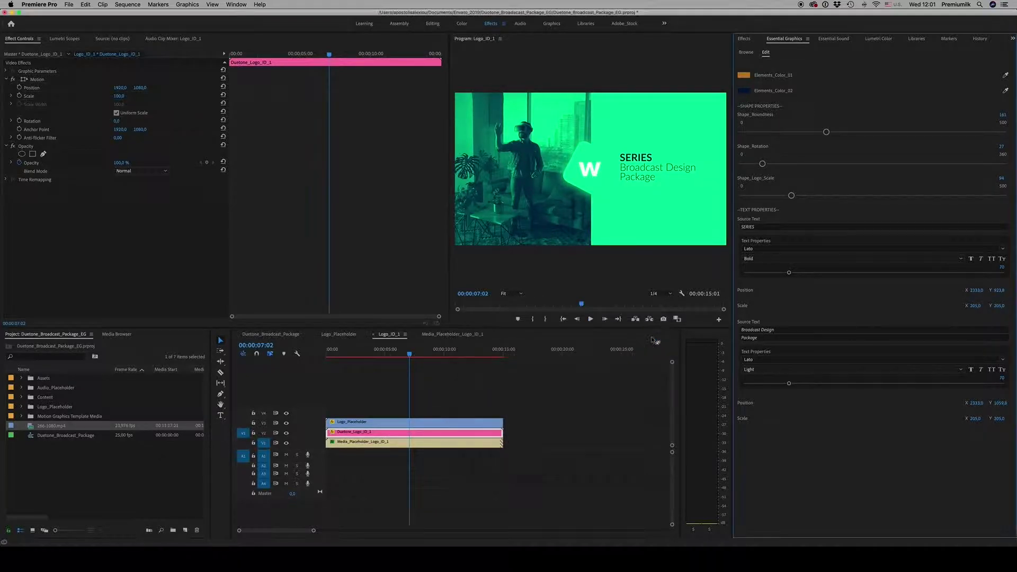
left_click(744, 75)
left_click_drag(479, 205, 516, 241)
left_click(594, 135)
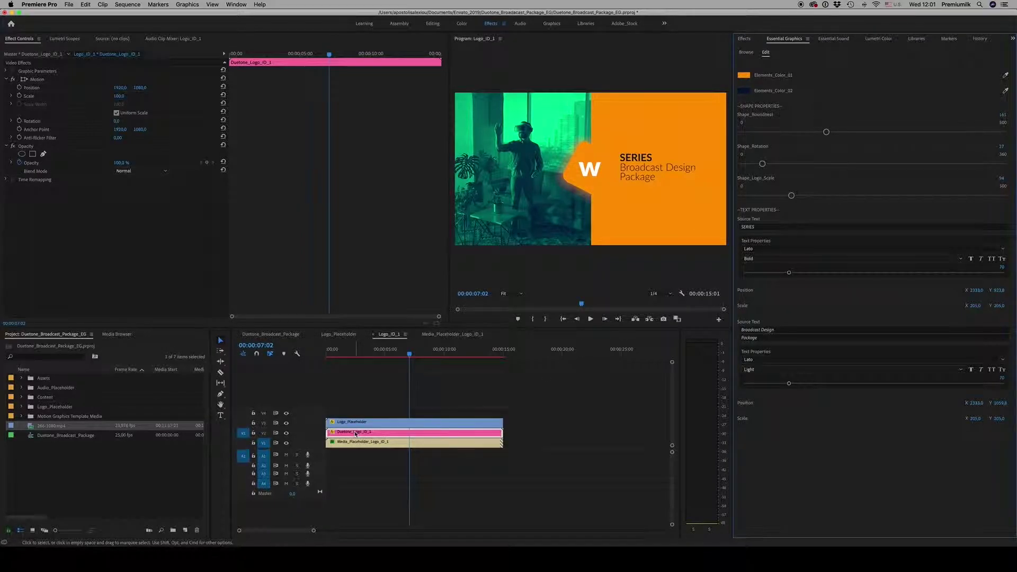
left_click(743, 75)
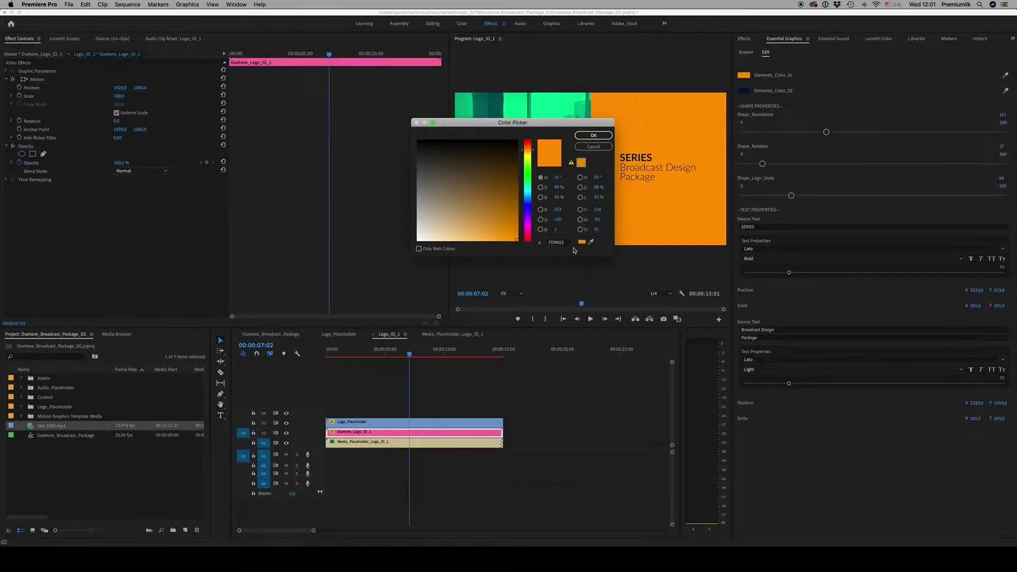
left_click(593, 136)
left_click(420, 444)
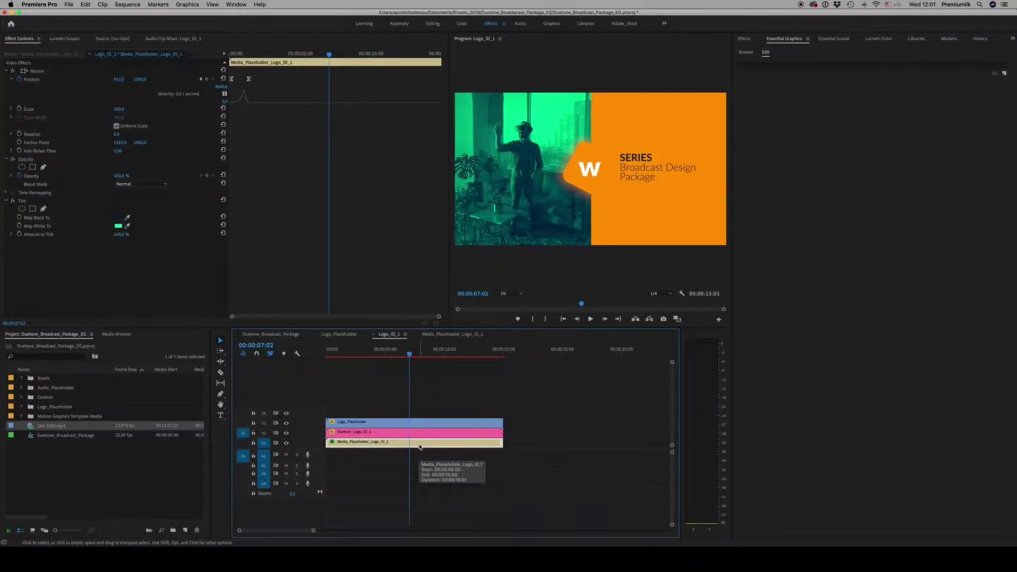
- Set the footage Tint's Map White To to the pasted orange hex, keeping Map Black To navy
left_click(118, 226)
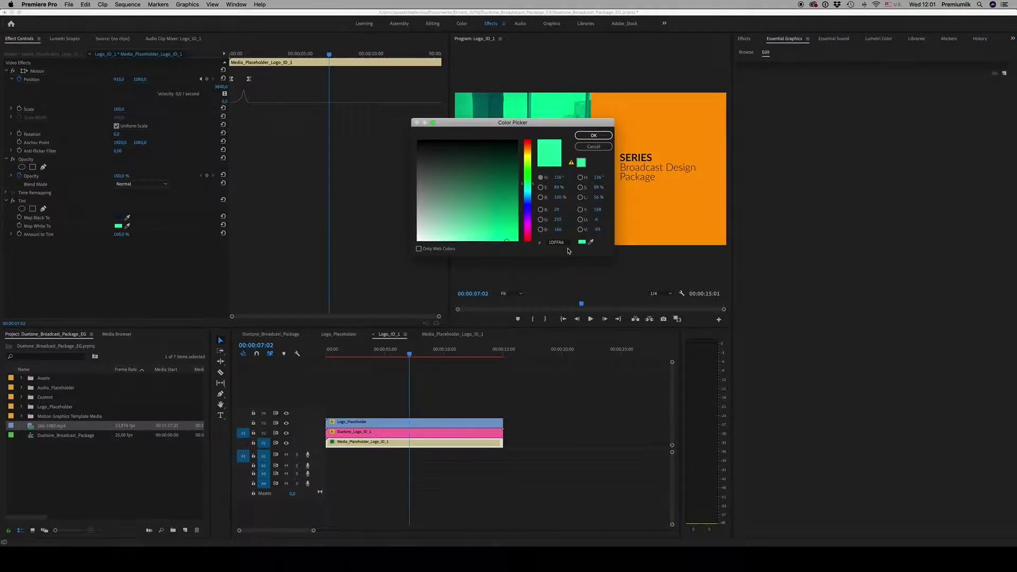
double_click(567, 245)
key("super+v")
left_click(593, 135)
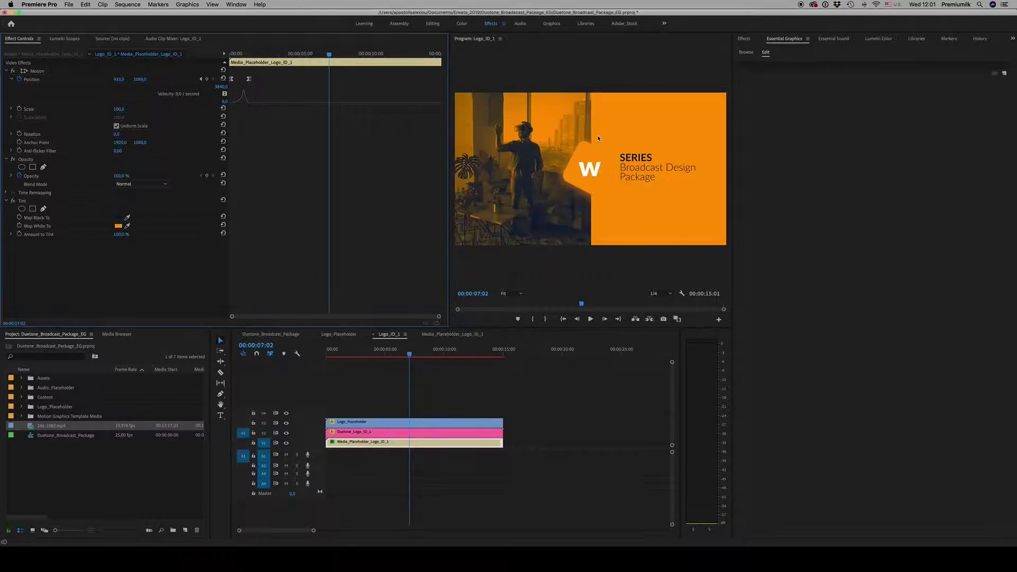
mouse_move(408, 355)
left_mouse_down()
mouse_move(377, 354)
mouse_move(432, 357)
mouse_move(417, 356)
left_mouse_up()
left_click(120, 218)
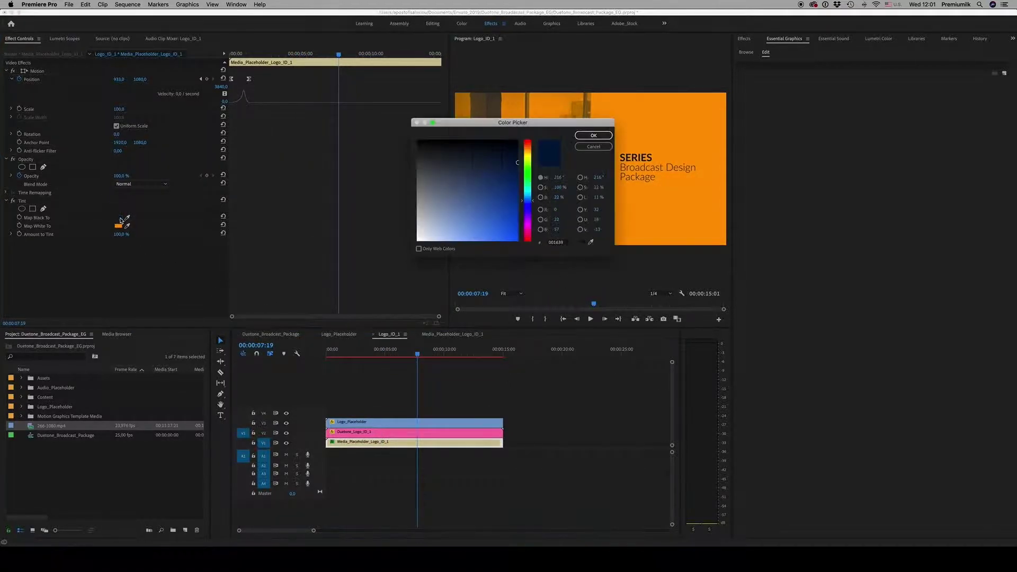
left_click(593, 136)
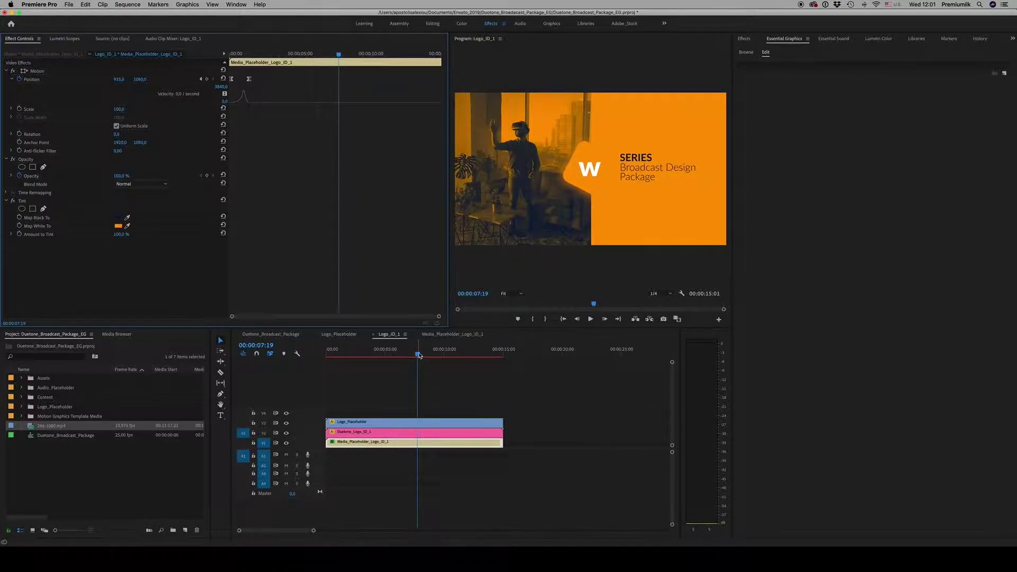
left_click_drag(418, 354, 418, 355)
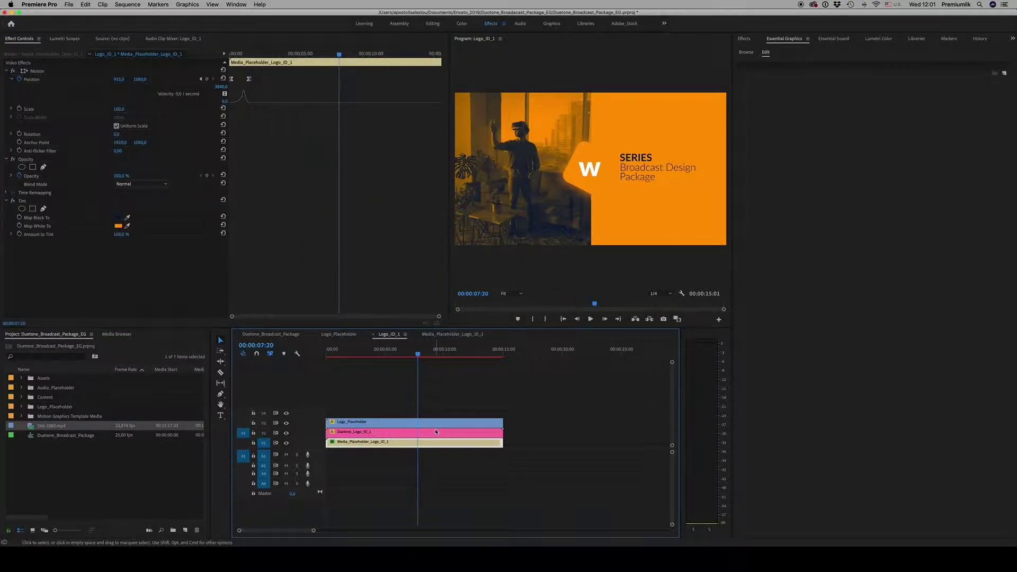
left_click(372, 334)
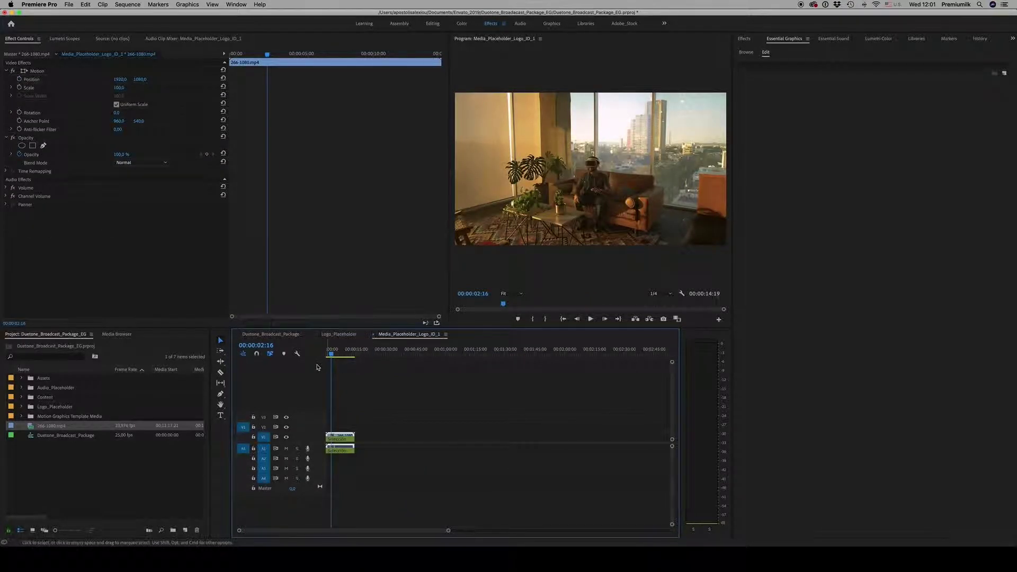
- Close the placeholder tab and open the nested Date_Promo sequence, previewing its title animation
left_click(373, 335)
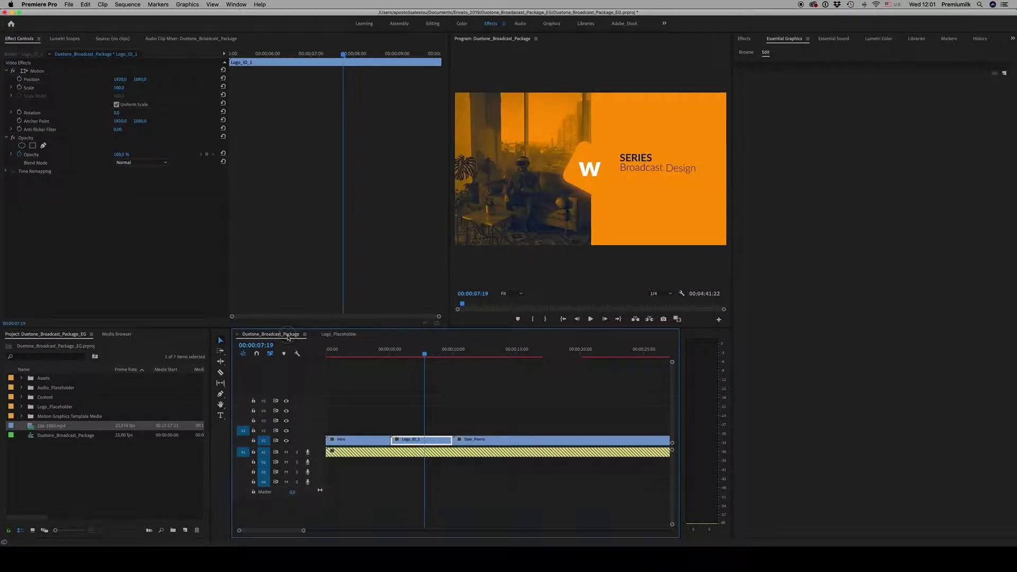
left_click_drag(472, 353, 496, 356)
double_click(501, 440)
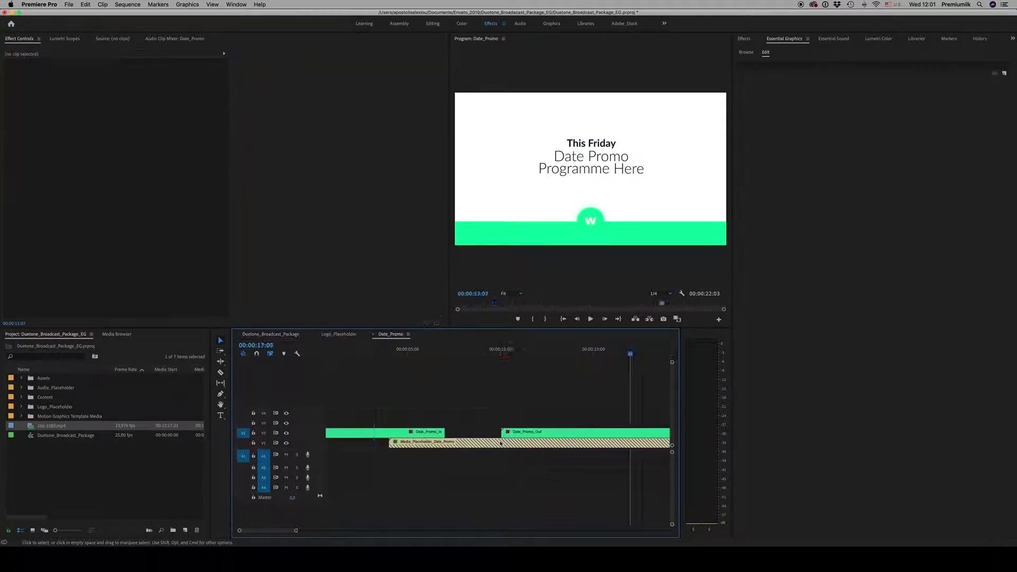
mouse_move(369, 345)
left_mouse_down()
mouse_move(359, 356)
mouse_move(341, 351)
mouse_move(385, 357)
left_mouse_up()
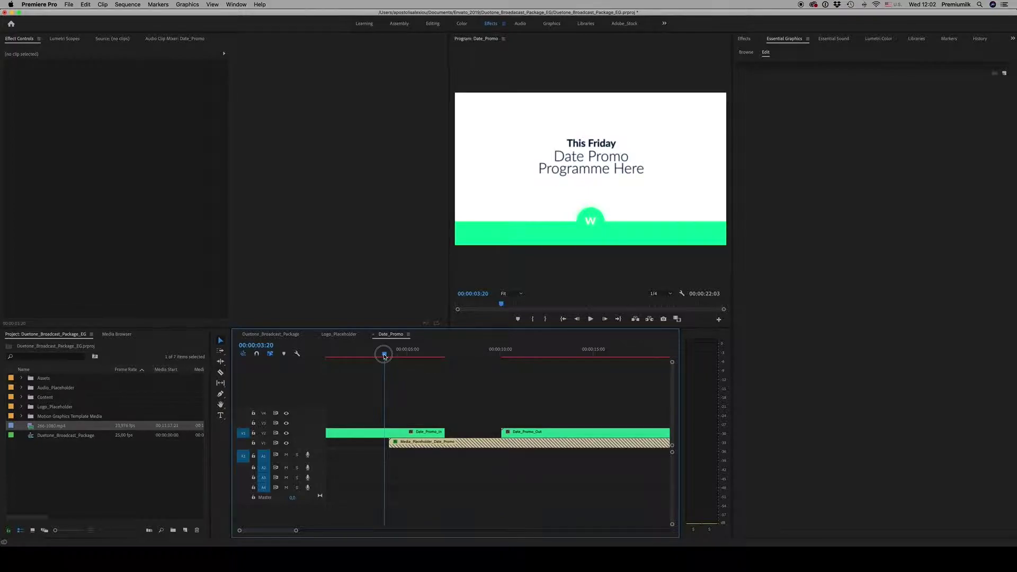
left_click(387, 432)
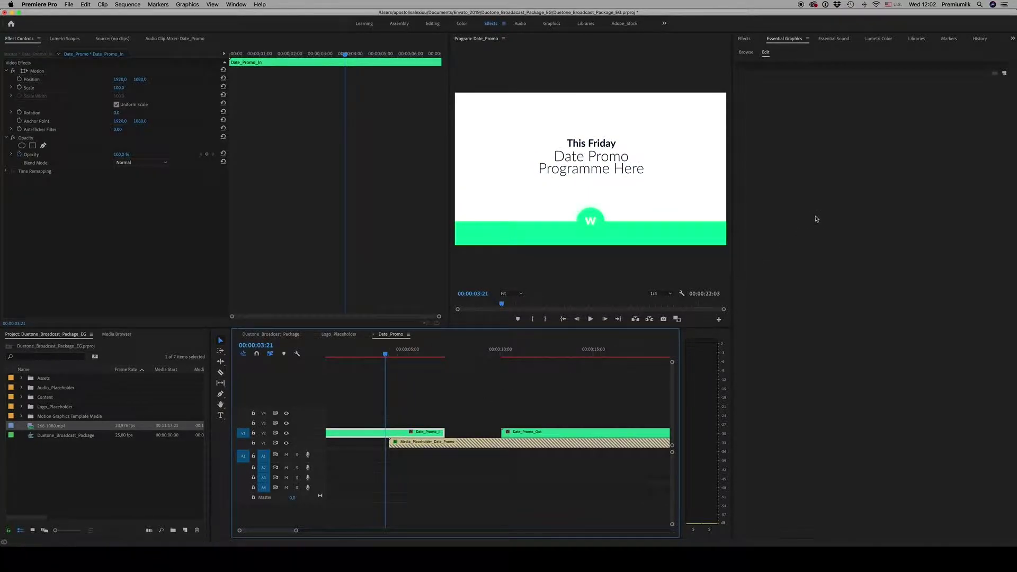
- Inspect the Date_Promo_In graphic settings, then open the empty Media_Placeholder_Date_Promo sequence
double_click(376, 434)
left_click(411, 433)
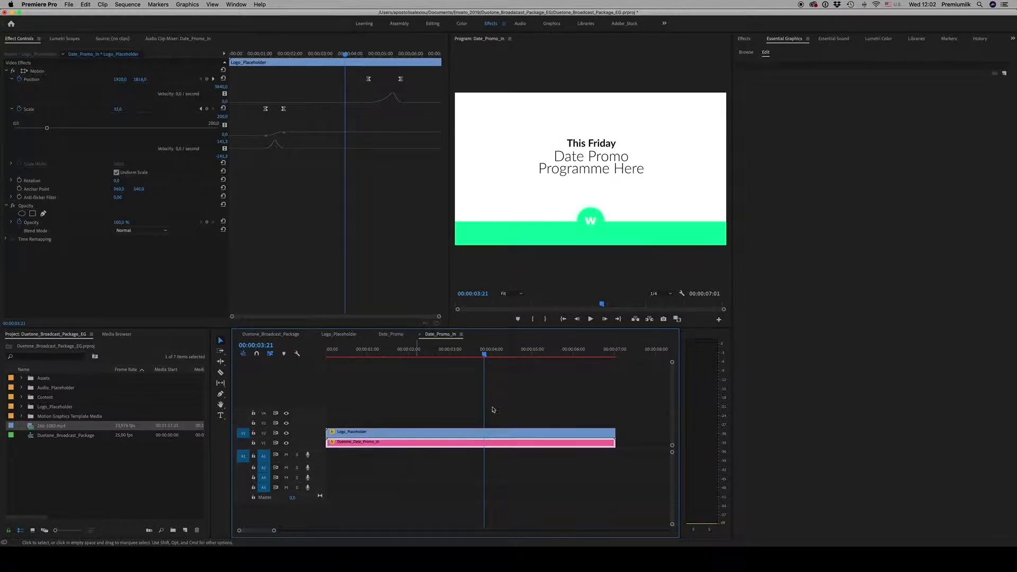
left_click(493, 443)
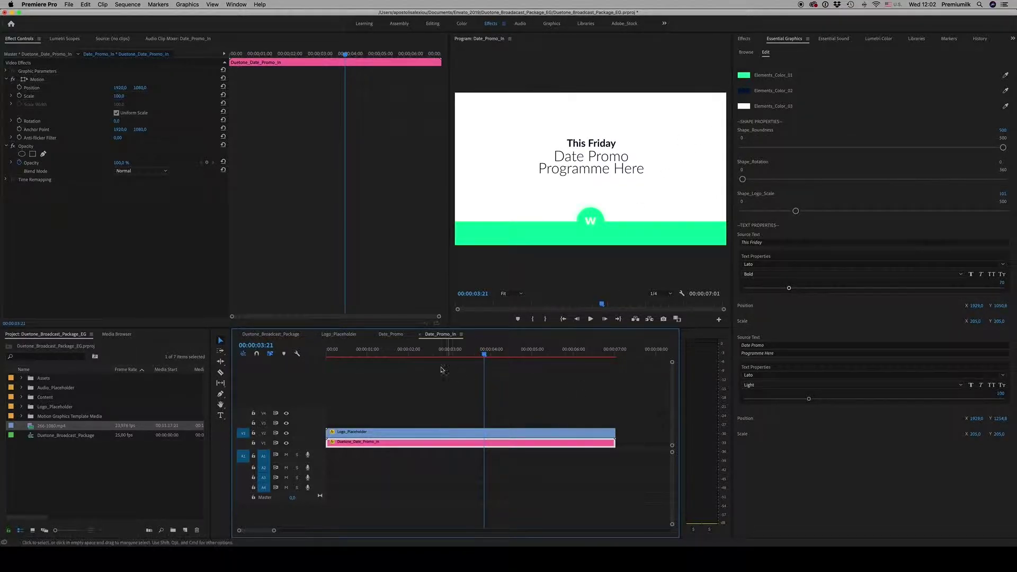
left_click(420, 334)
left_click_drag(370, 356, 431, 356)
double_click(472, 451)
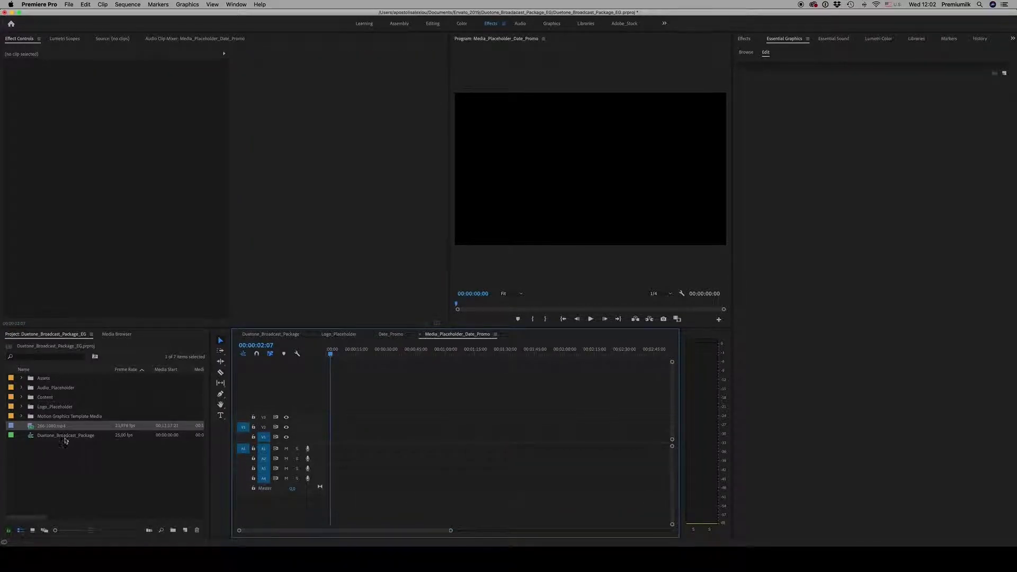
- Place 266-1080.mp4 in the placeholder and scale it to frame size
left_click_drag(33, 430, 343, 442)
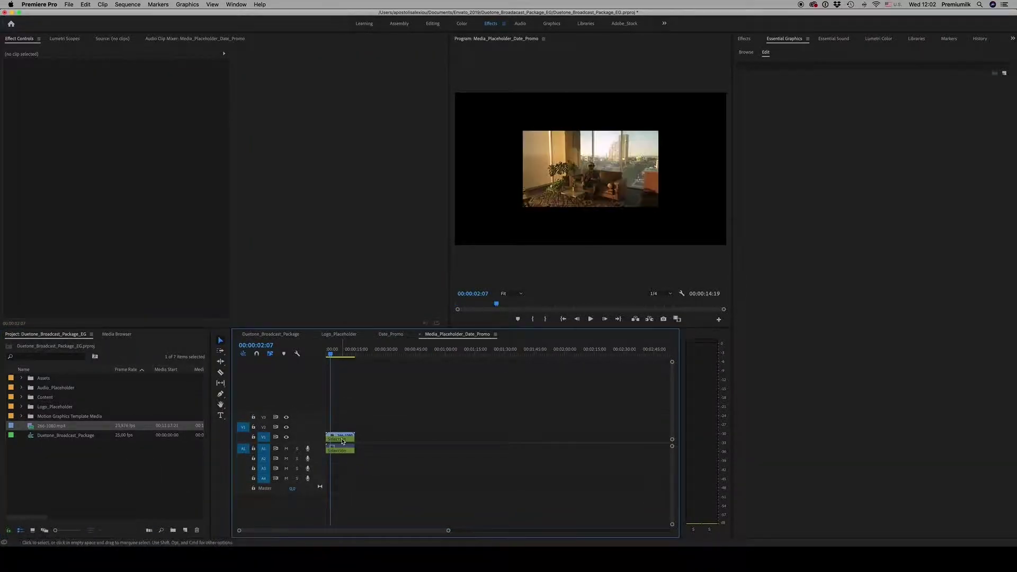
right_click(343, 439)
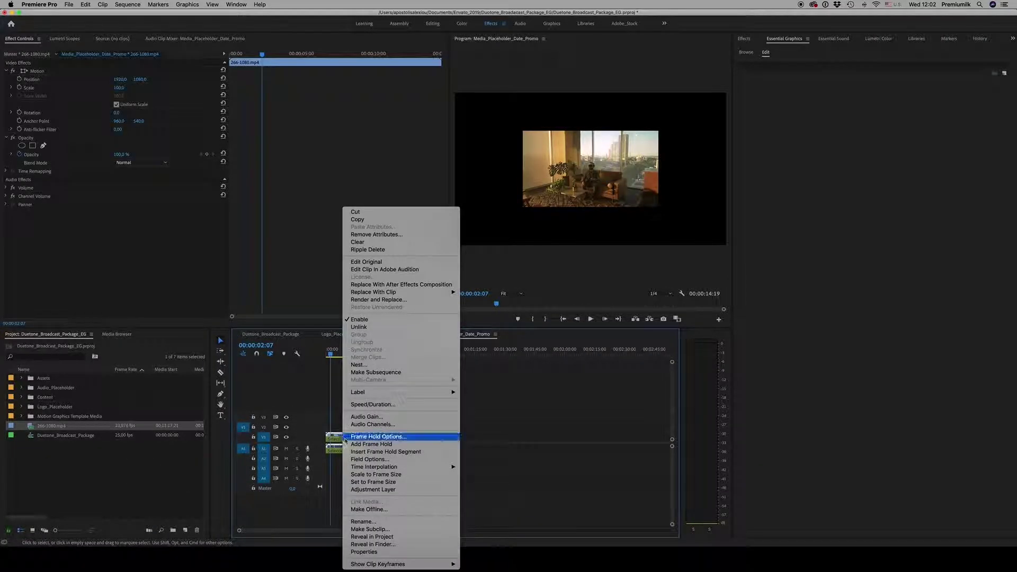
left_click(378, 475)
- Review the new footage in Date_Promo and move Date_Promo_Out about 6 seconds later
left_click(390, 334)
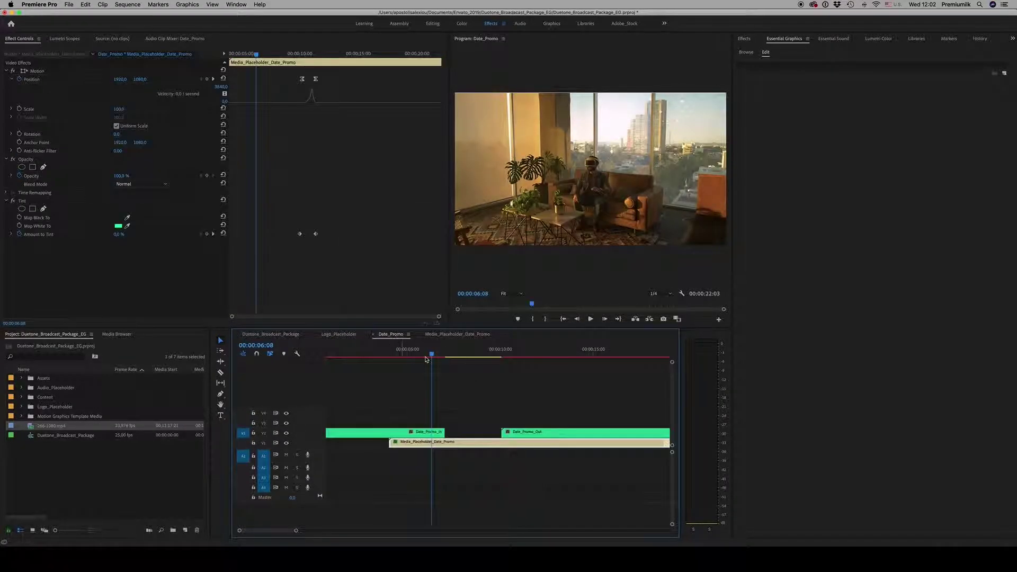
left_click_drag(432, 360, 501, 358)
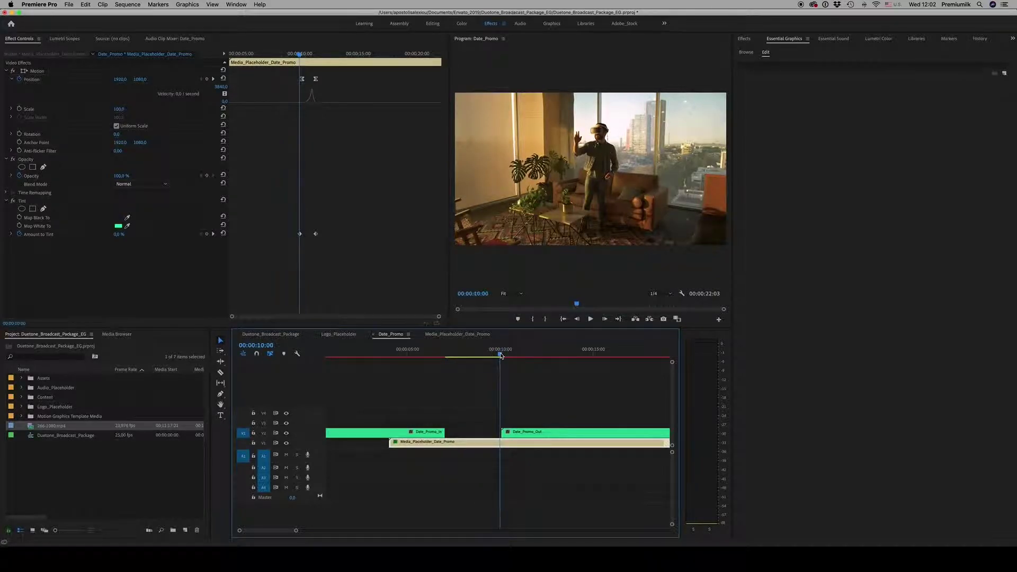
key("space")
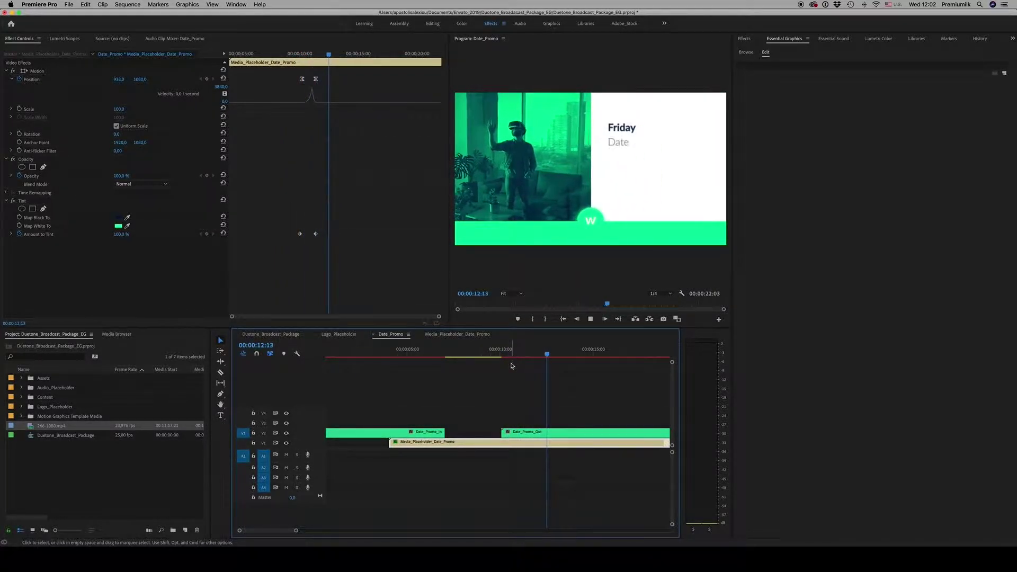
key("space")
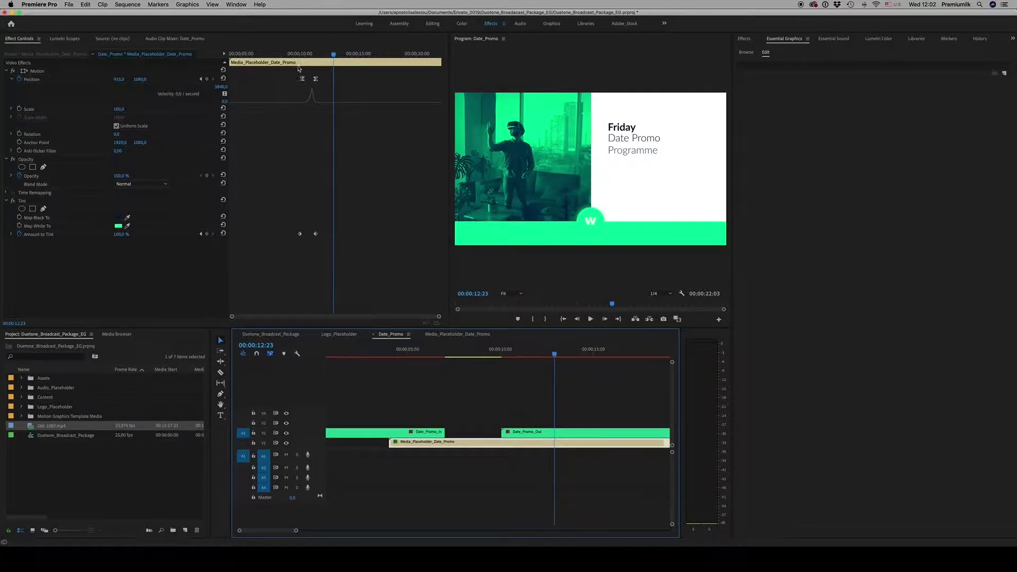
left_click_drag(333, 55, 310, 56)
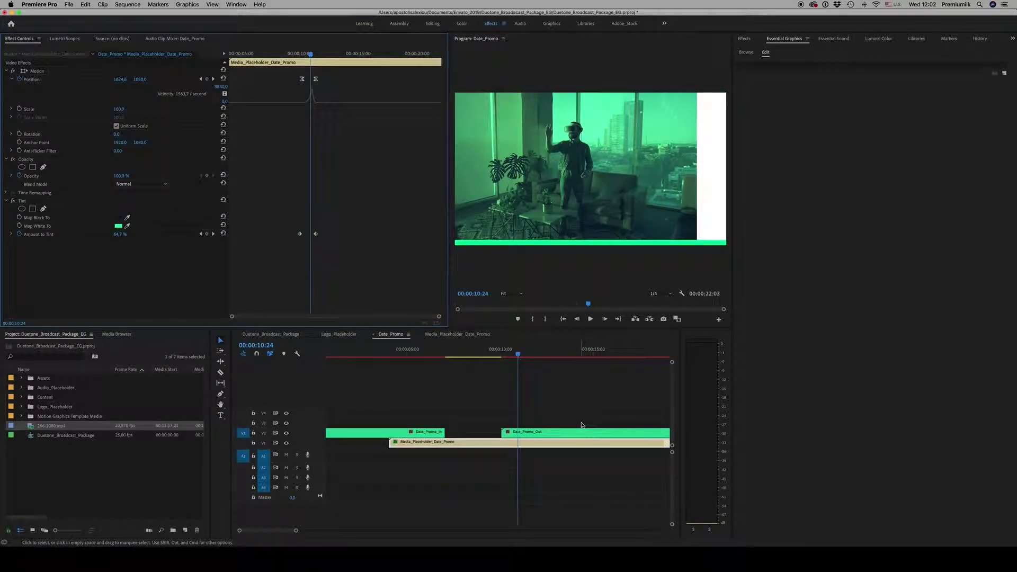
left_click(473, 351)
key("minus")
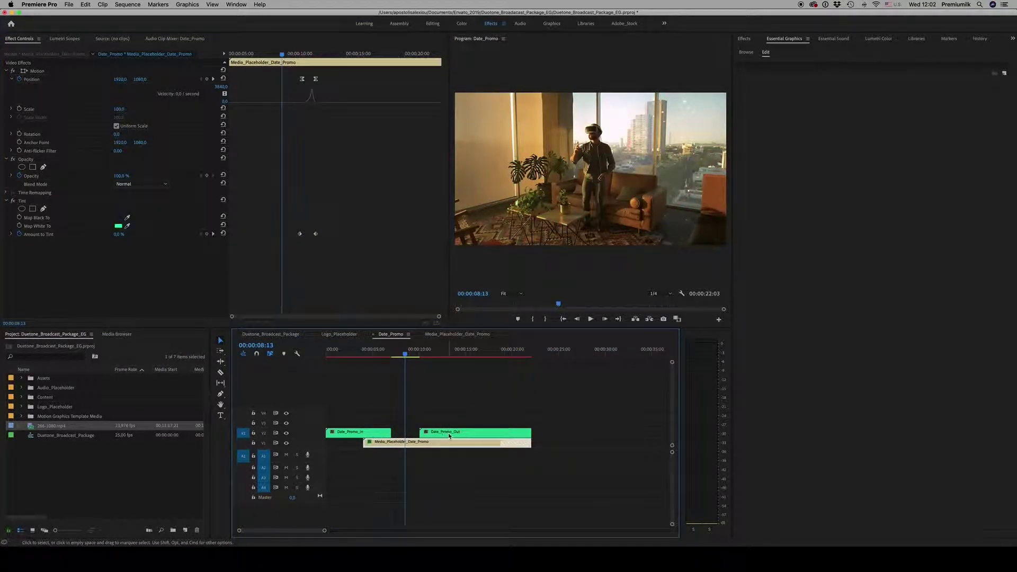
left_click_drag(449, 436, 505, 436)
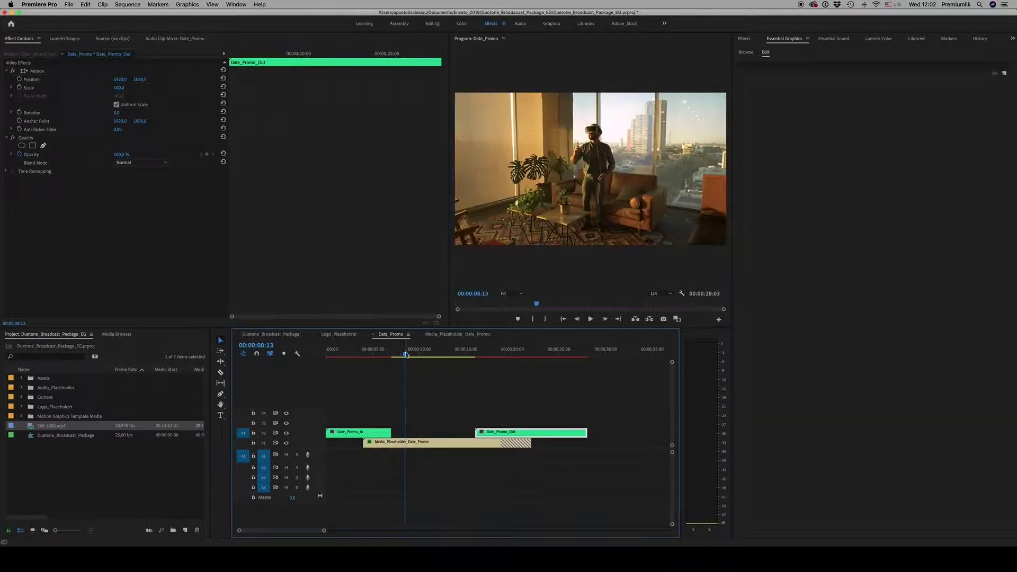
- Shift the footage's Position and Tint keyframes together and play back the retimed transition
left_click_drag(406, 355, 476, 357)
left_click(483, 442)
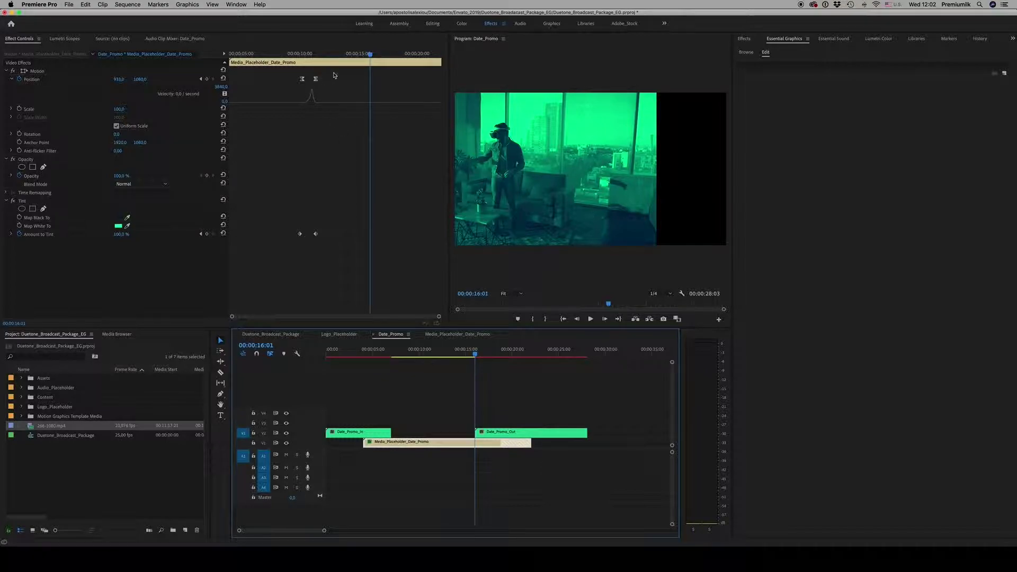
left_click_drag(334, 75, 370, 233)
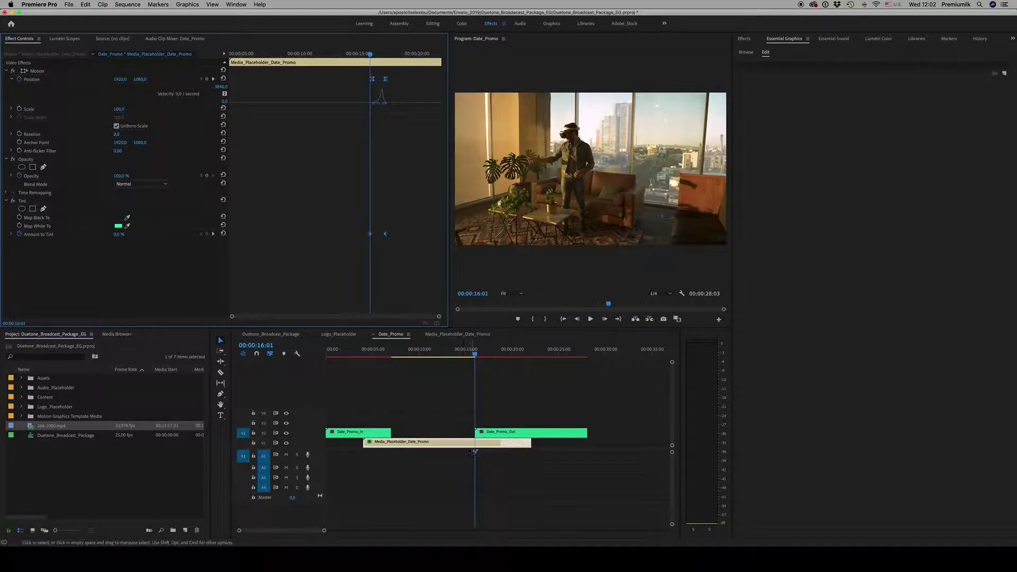
left_click(475, 451)
key("space")
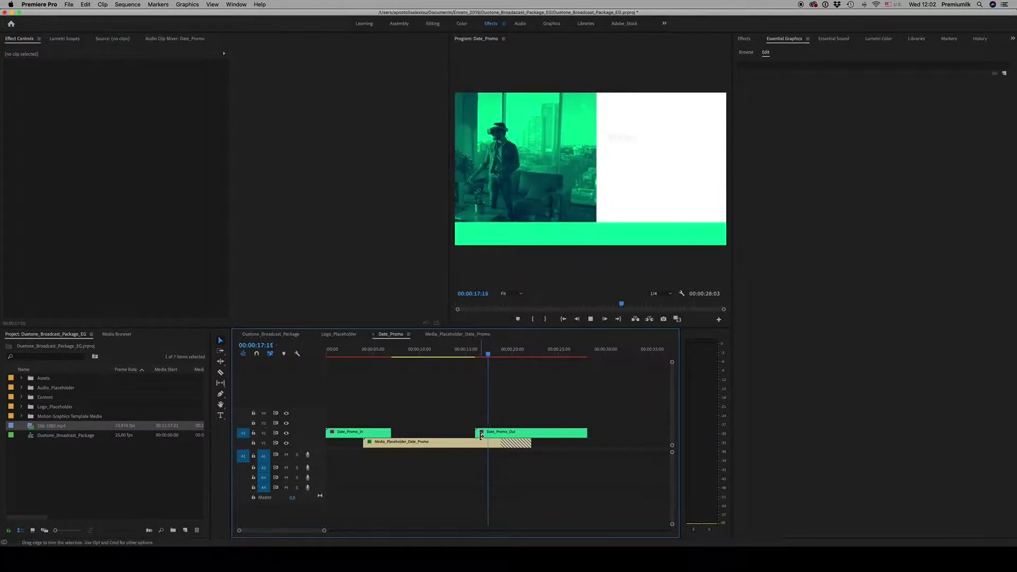
left_click(512, 354)
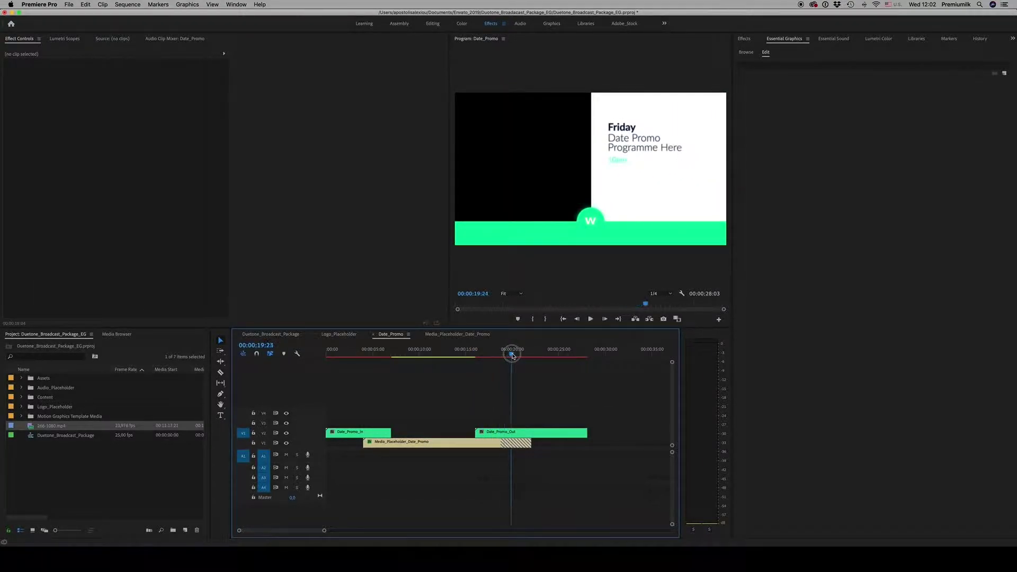
left_click_drag(512, 354, 493, 354)
- Move the Date_Promo_Out clip earlier so the promo ends near 22 seconds
left_click(510, 432)
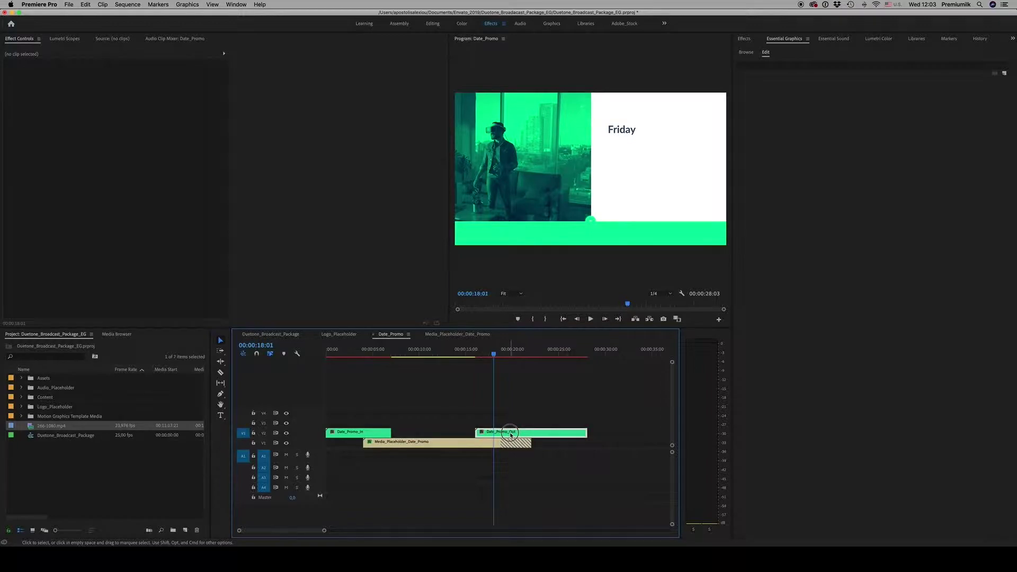
key("space")
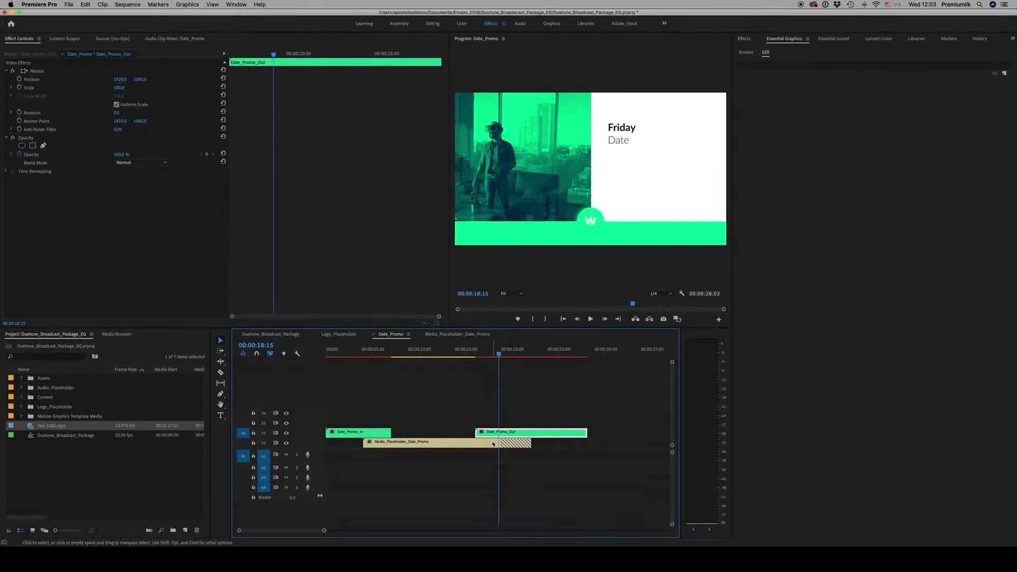
left_click_drag(498, 354, 559, 355)
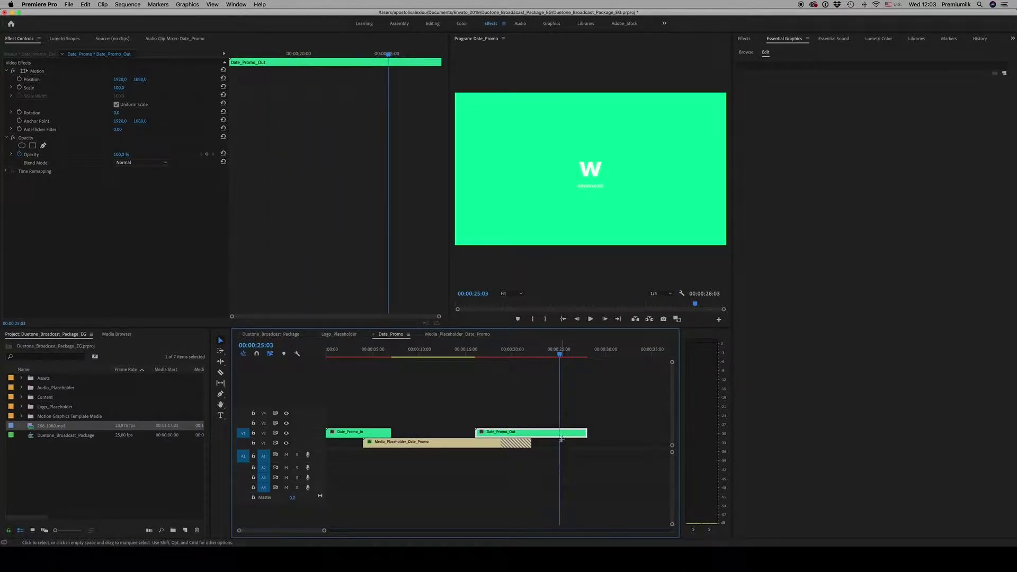
mouse_move(538, 432)
left_mouse_down()
mouse_move(481, 432)
mouse_move(502, 444)
left_mouse_up()
left_click_drag(471, 358, 419, 365)
- Shift the placeholder's transition keyframes to the 10-second mark and play them back
left_click(424, 443)
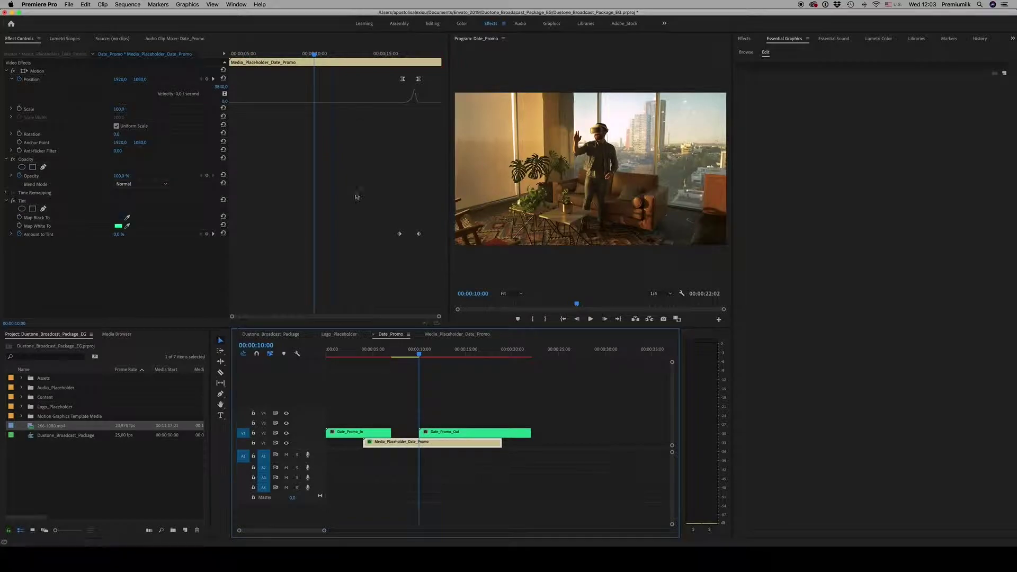
left_click_drag(390, 77, 314, 236)
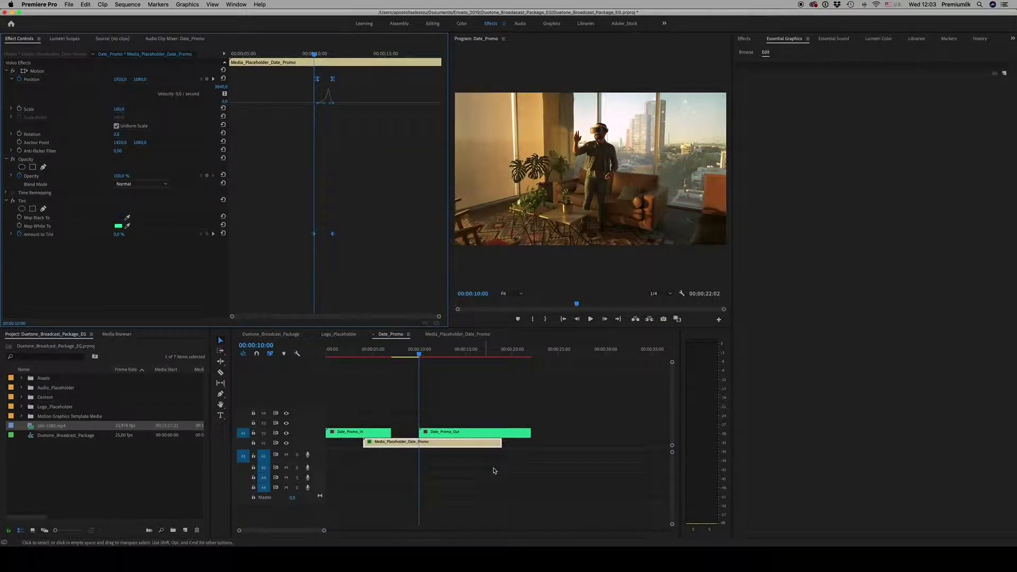
key("space")
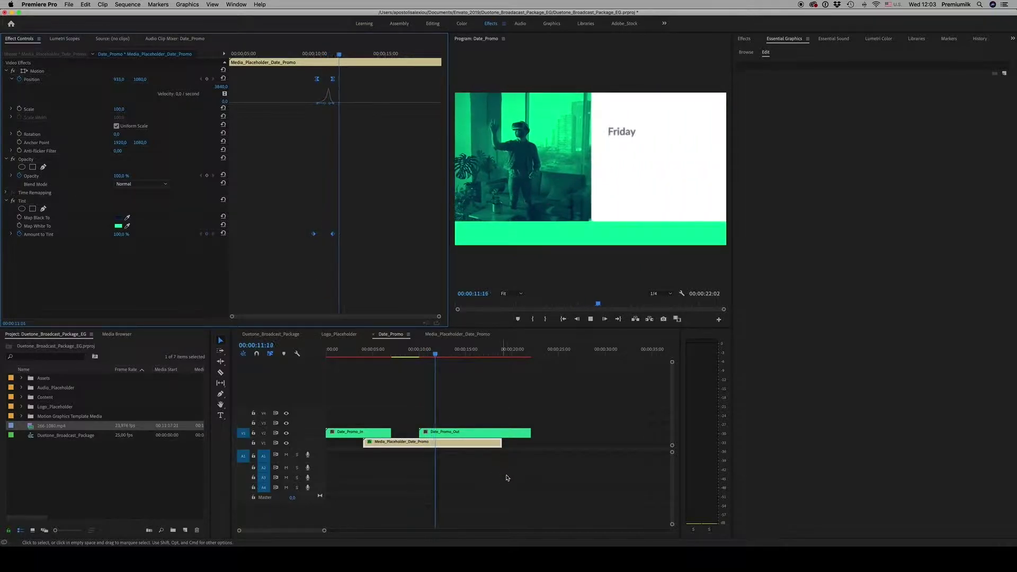
left_click_drag(453, 352, 466, 351)
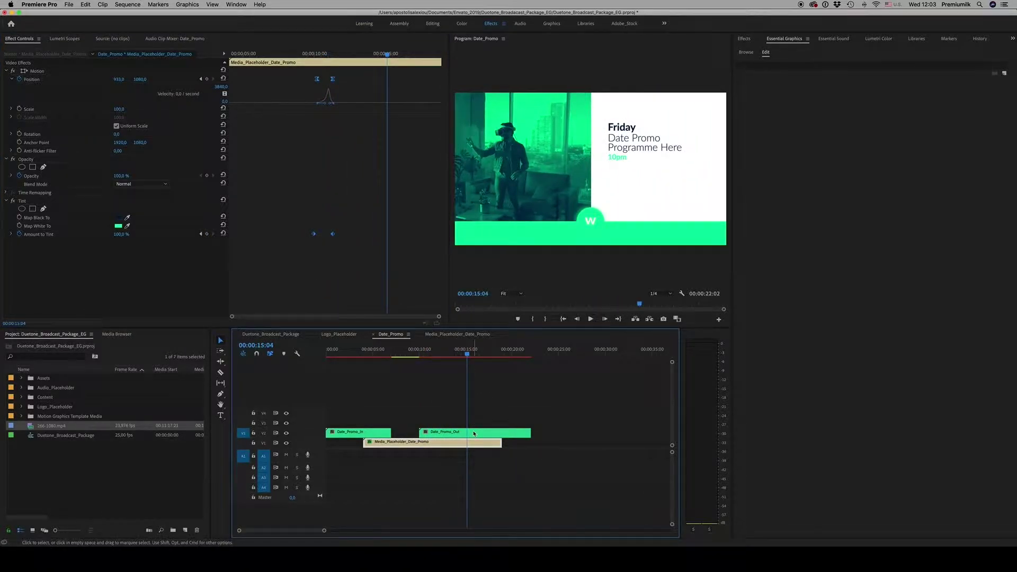
double_click(473, 433)
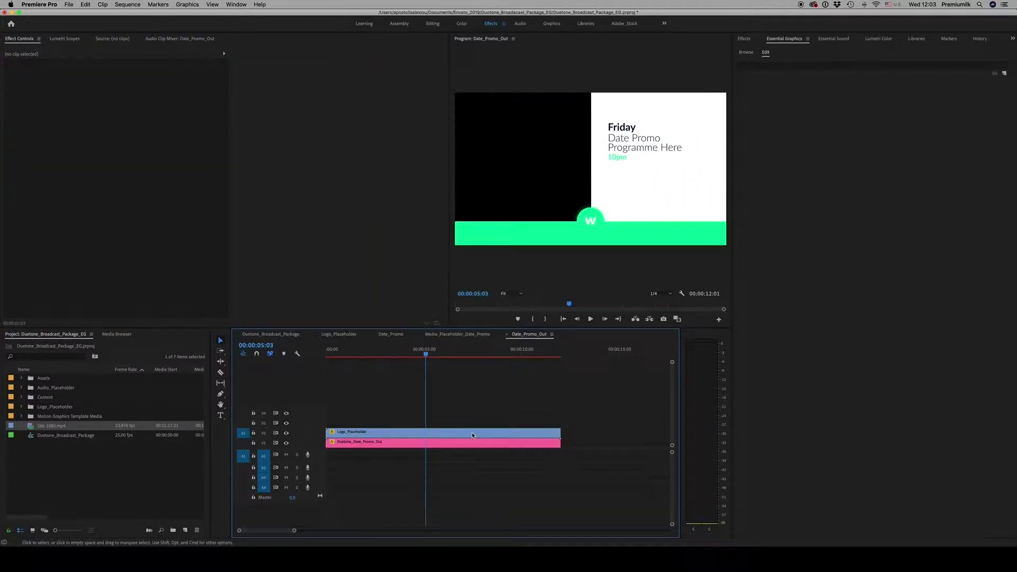
- Edit the Duetone_Date_Promo_Out Source Text from Friday to 'Monady' and close both nested tabs
left_click(473, 433)
left_click(747, 53)
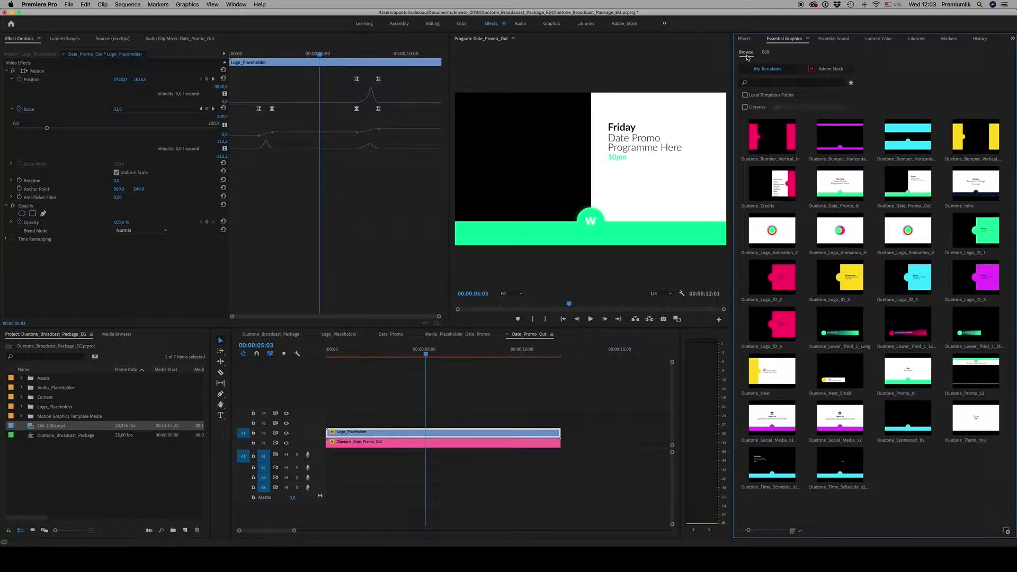
left_click(766, 53)
left_click(441, 442)
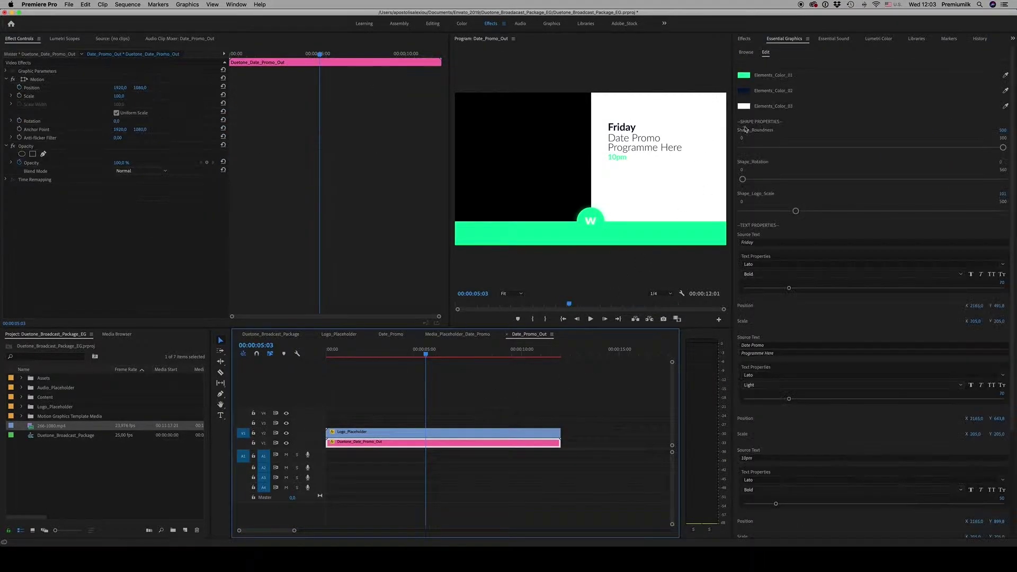
left_click(766, 244)
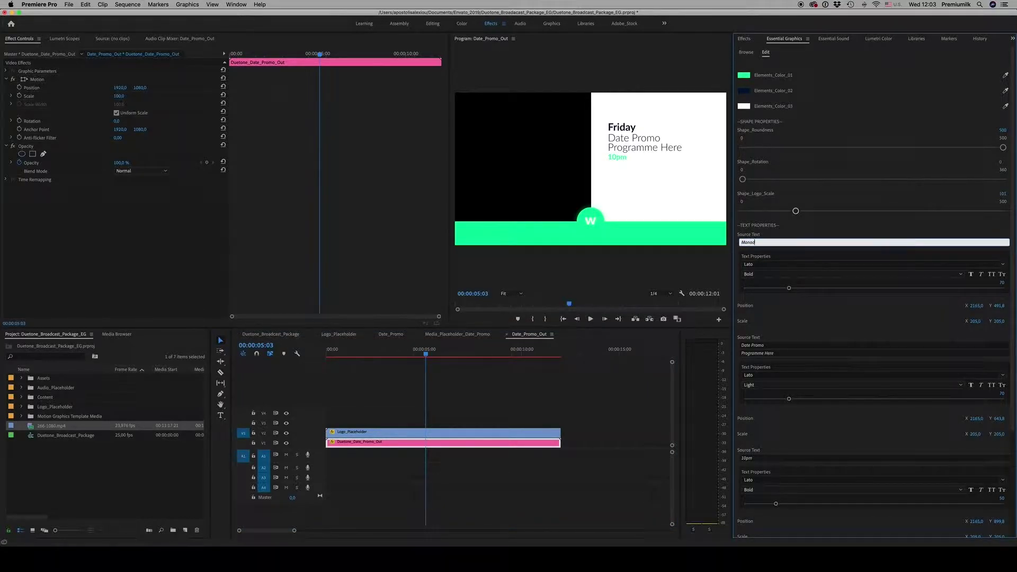
left_click(785, 314)
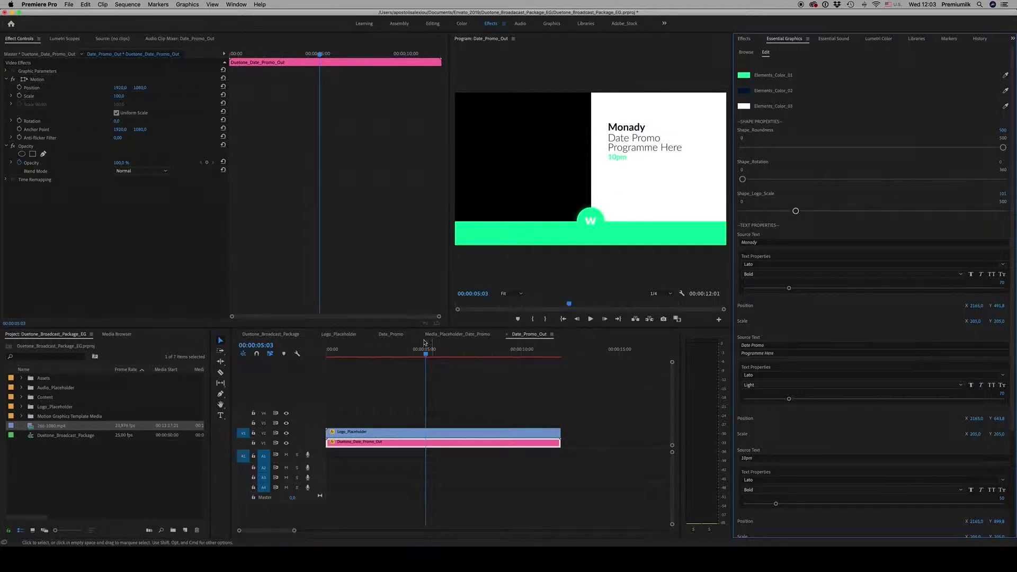
left_click_drag(439, 352, 468, 365)
left_click(505, 334)
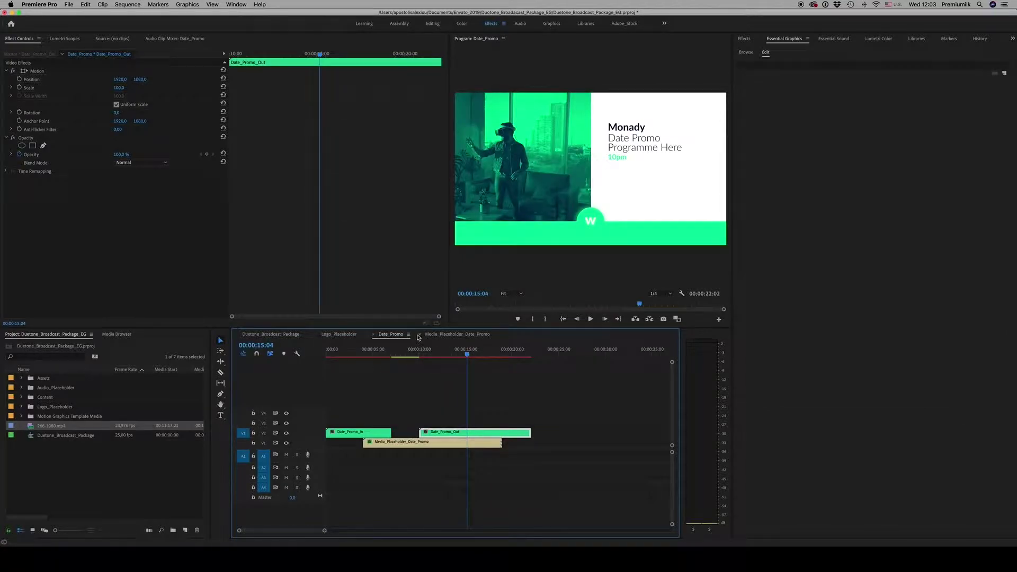
left_click(420, 334)
- Close the Date_Promo and Logo_Placeholder tabs and move along the main package to the lower third
left_click(374, 335)
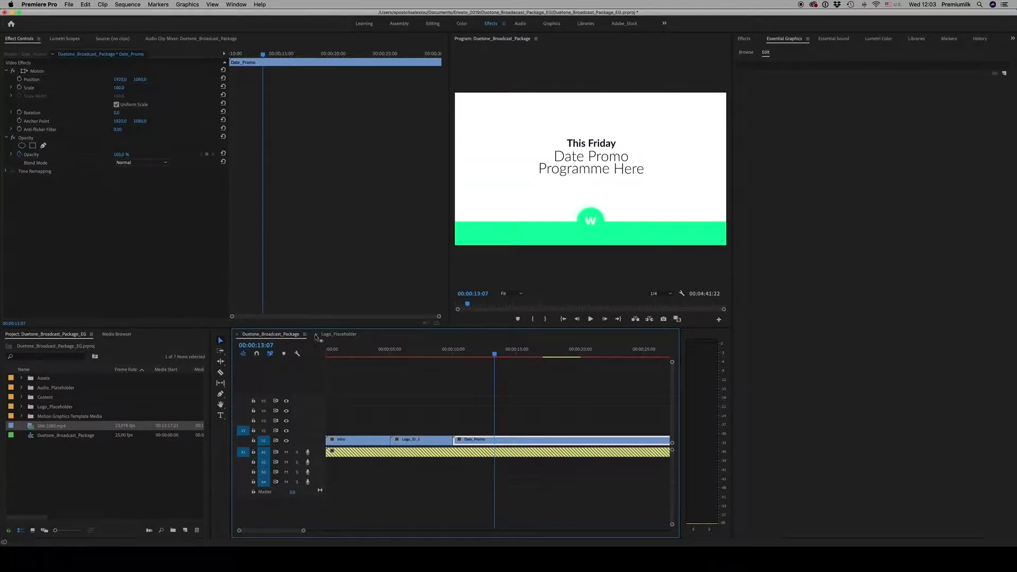
left_click(317, 334)
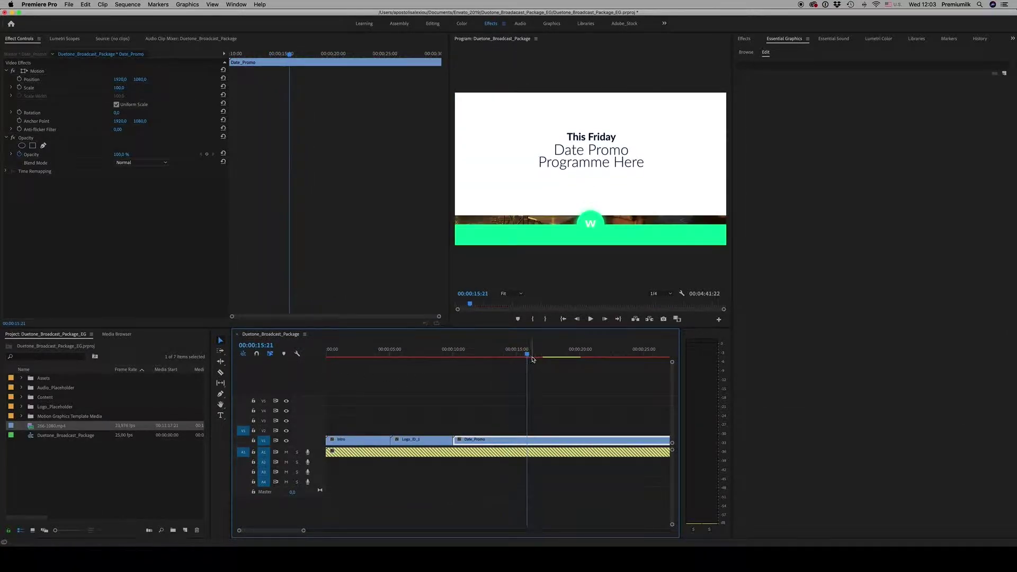
key("minus")
key("minus")
key("minus")
left_click_drag(375, 349, 527, 356)
key("equal")
key("equal")
- Inspect the Lower_Third_1_Short graphic's 'Lower Third Short' title text, then close its tab
double_click(512, 439)
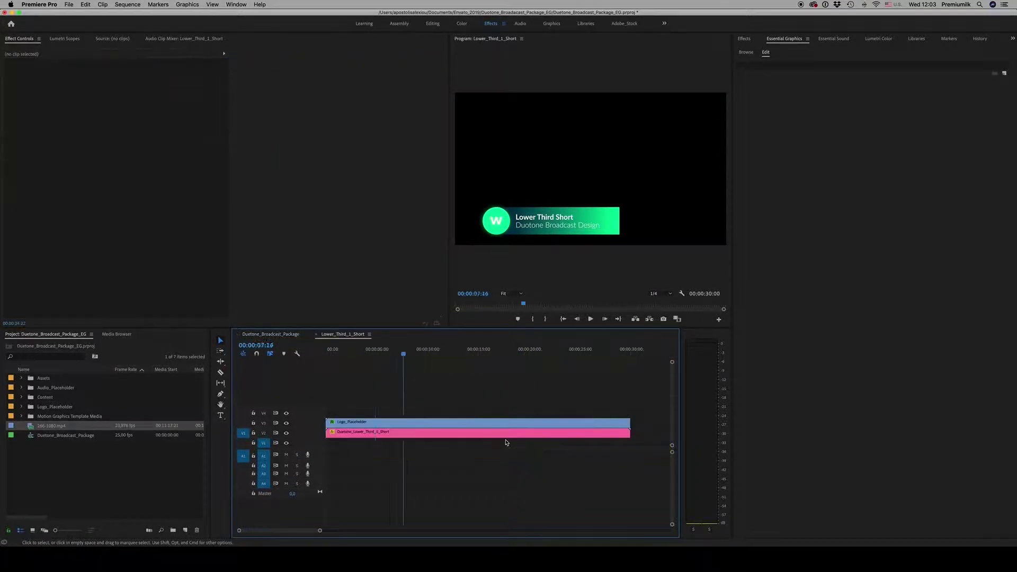
left_click(398, 432)
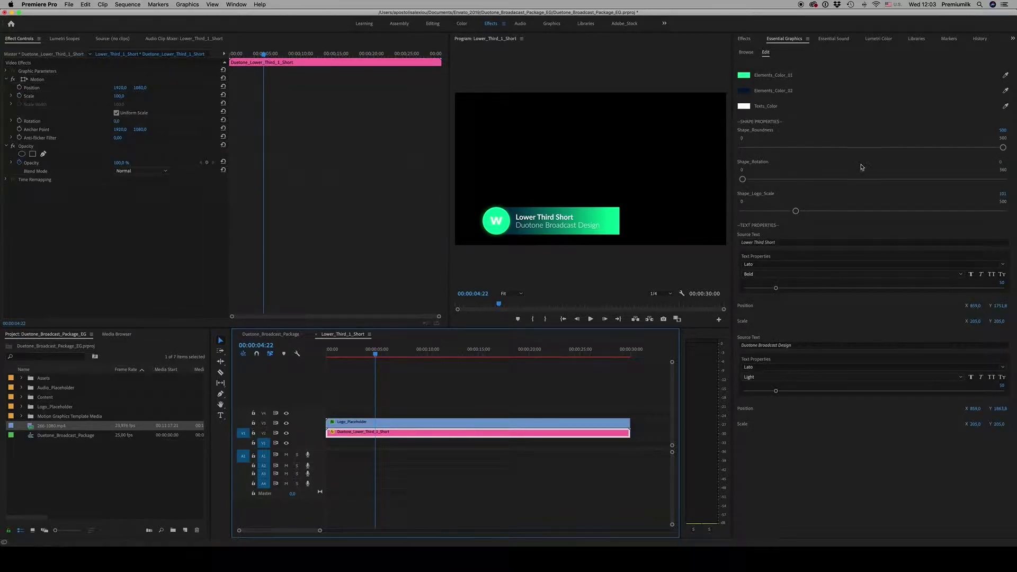
mouse_move(386, 352)
left_mouse_down()
mouse_move(408, 353)
mouse_move(393, 352)
left_mouse_up()
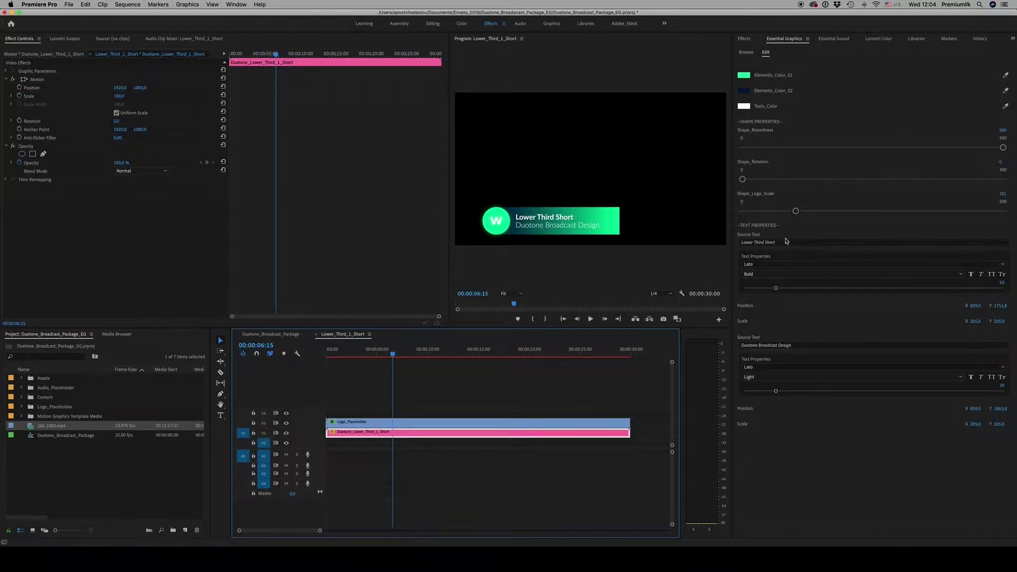
left_click(785, 243)
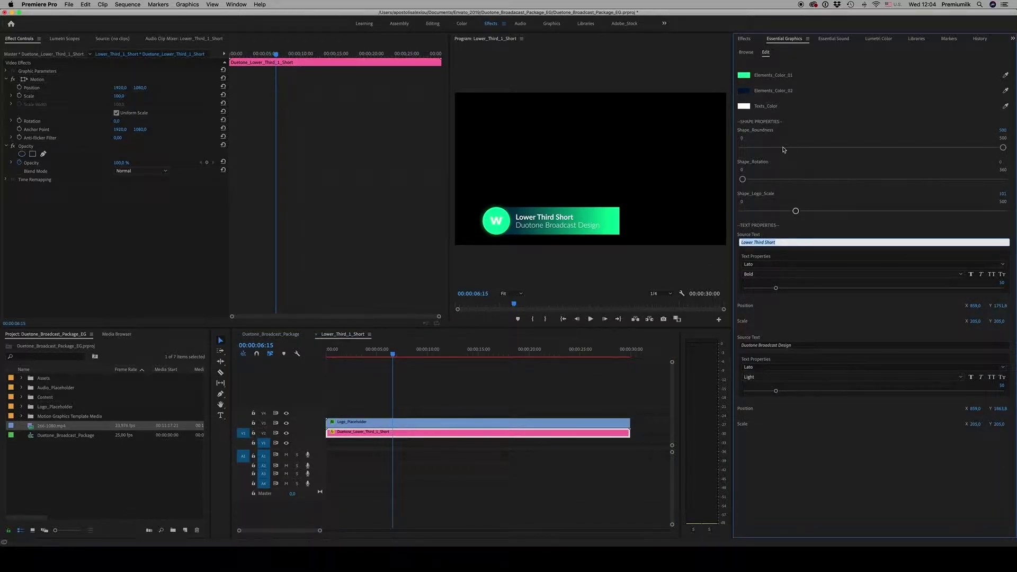
left_click(316, 334)
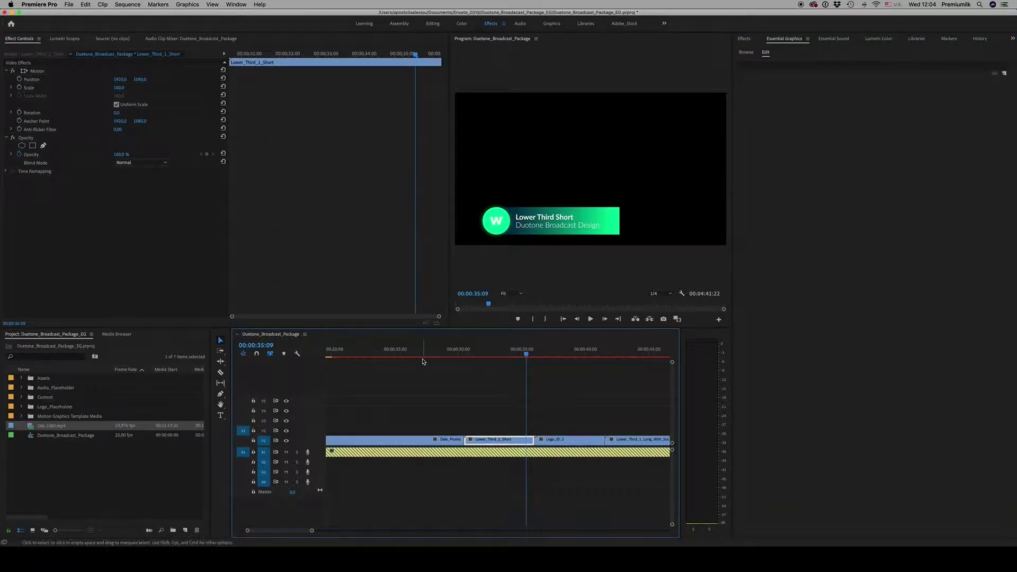
left_click_drag(565, 354, 571, 353)
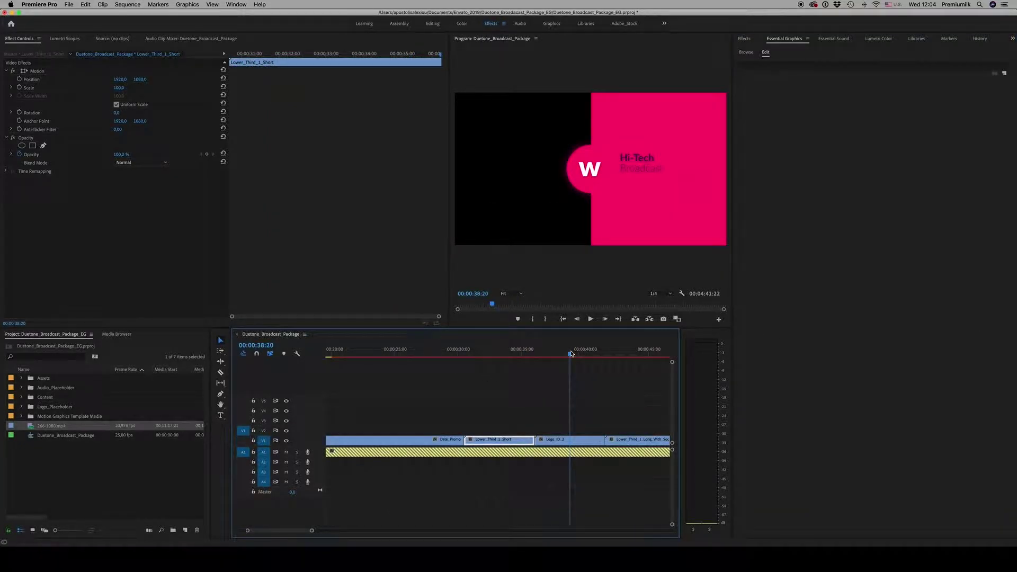
scroll(496, 453, "down", 3)
right_click(506, 443)
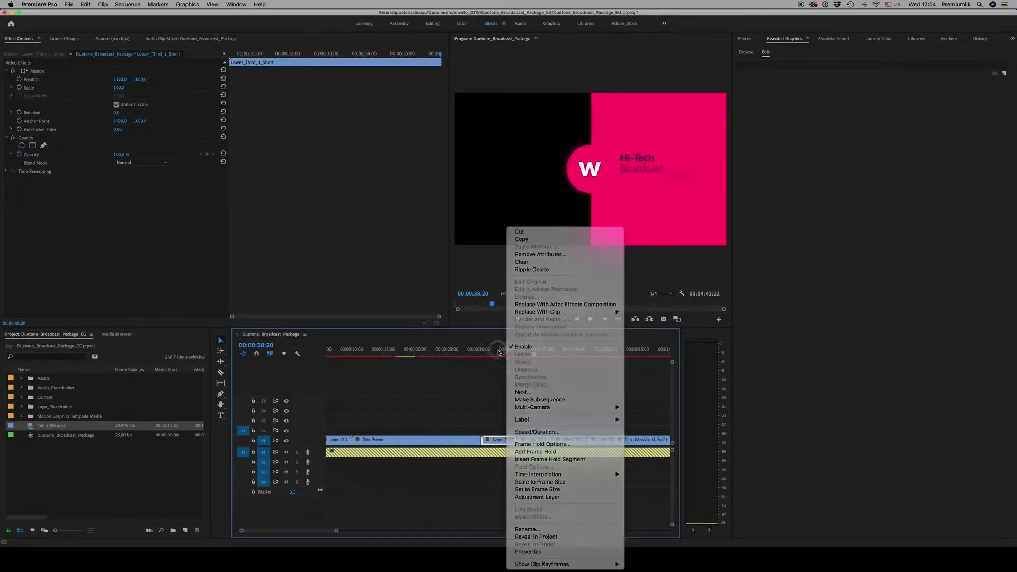
left_click(499, 352)
left_click(21, 397)
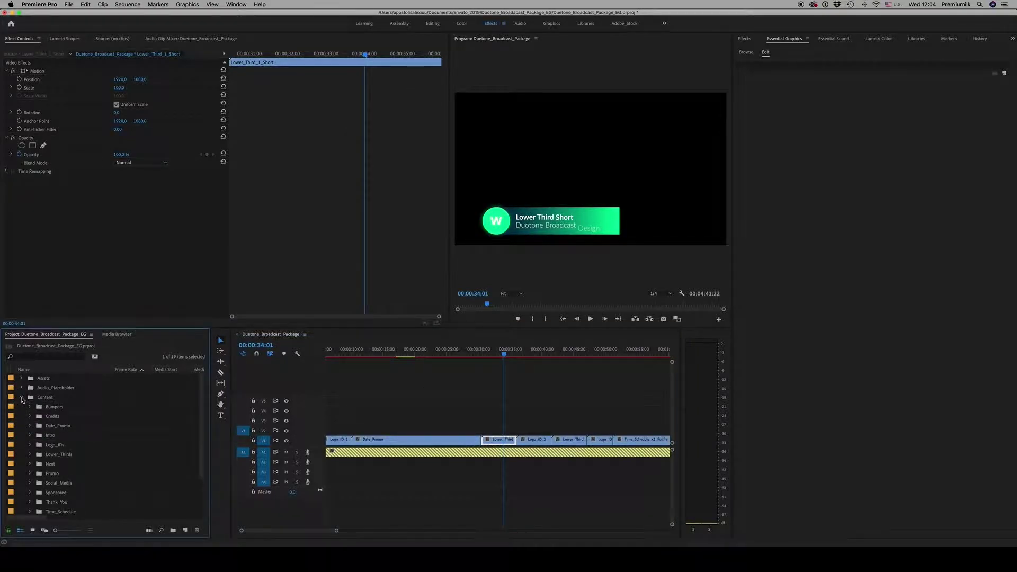
left_click(30, 454)
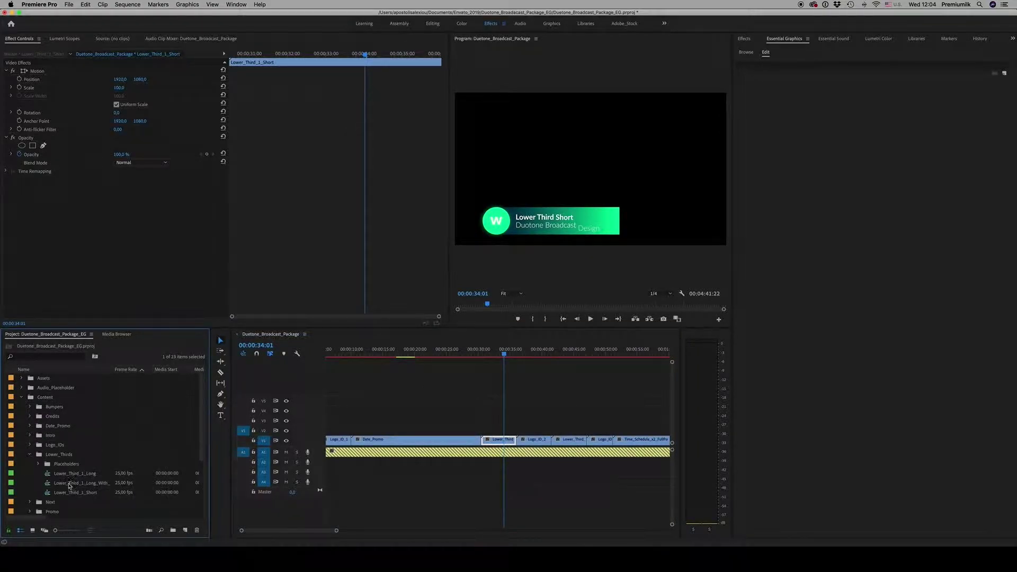
left_click(78, 477)
left_click_drag(78, 496, 48, 487)
double_click(49, 484)
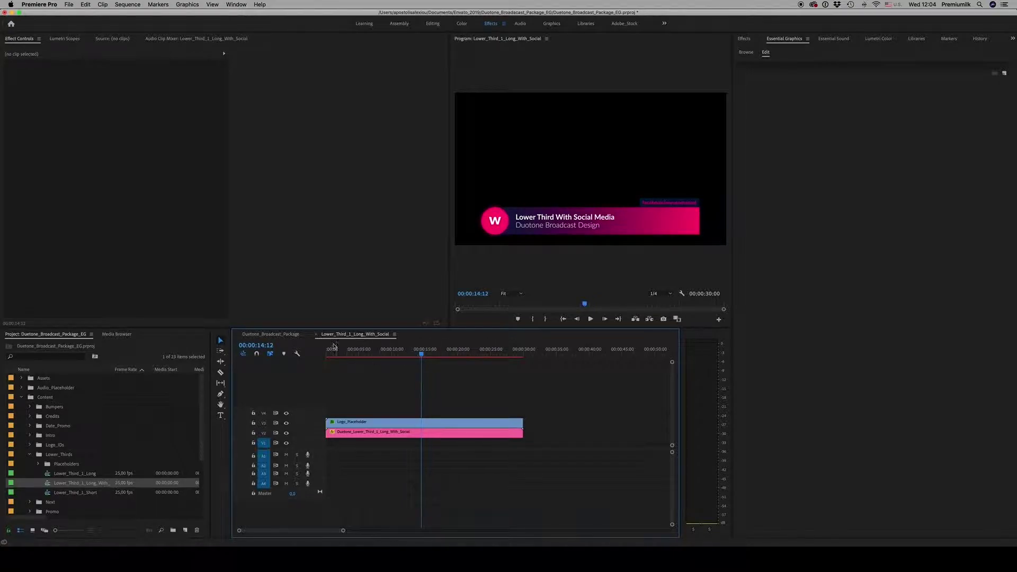
left_click(316, 335)
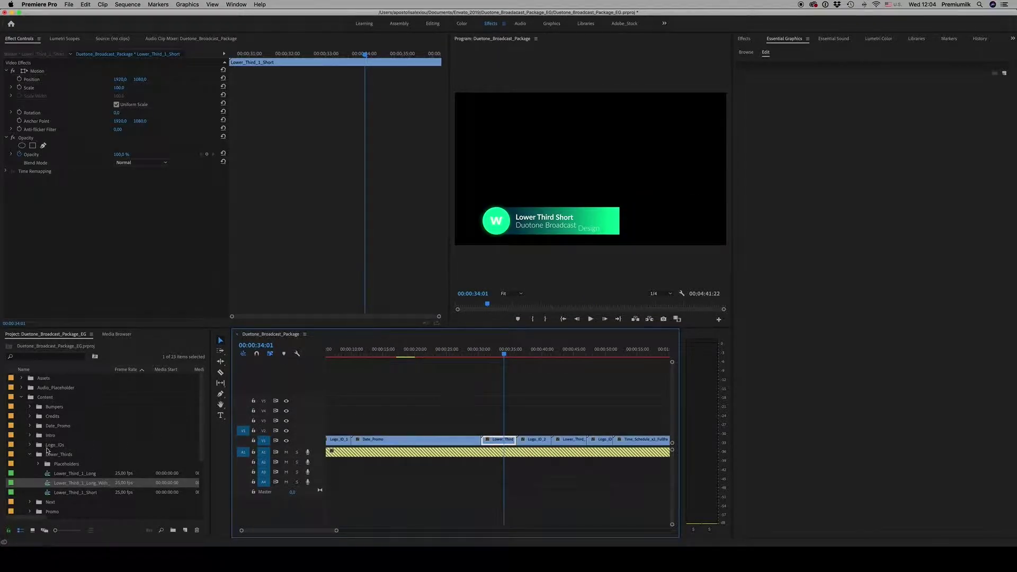
left_click(30, 455)
left_click_drag(522, 353, 602, 355)
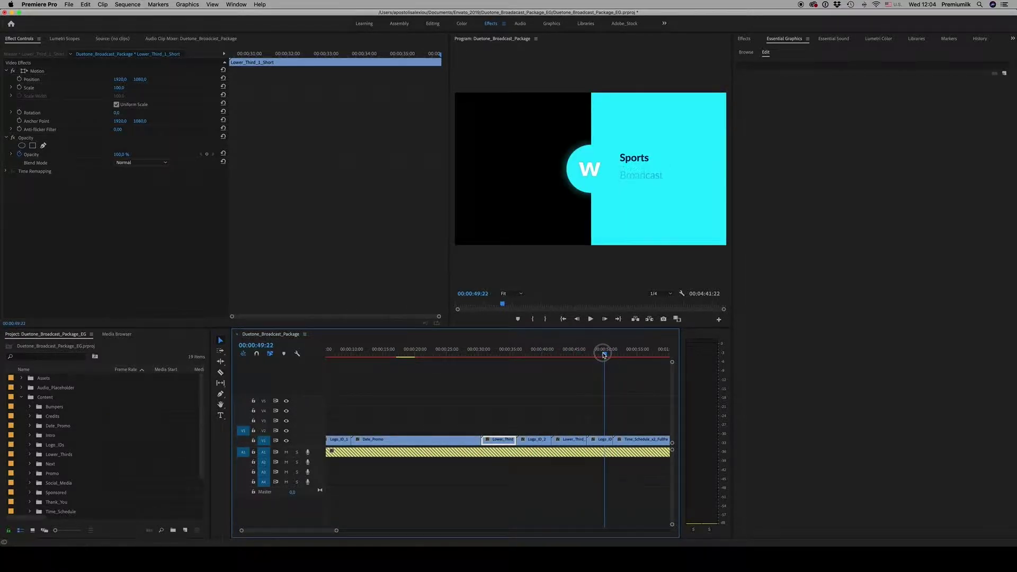
key("minus")
left_click_drag(503, 353, 514, 353)
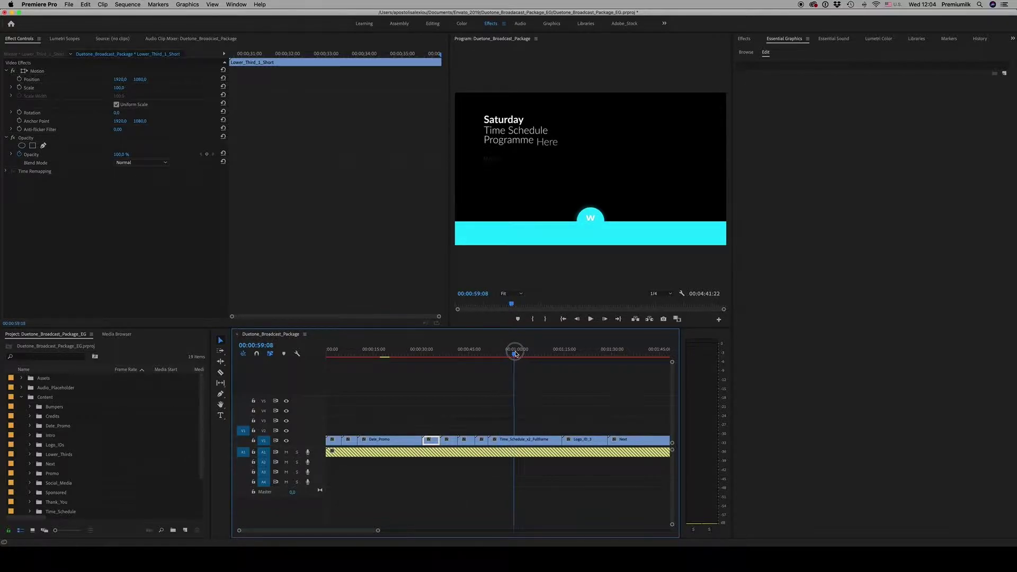
- In Time_Schedule_x2_Fullframe, fill the first placeholder with 266-1080.mp4 scaled to frame size
double_click(520, 441)
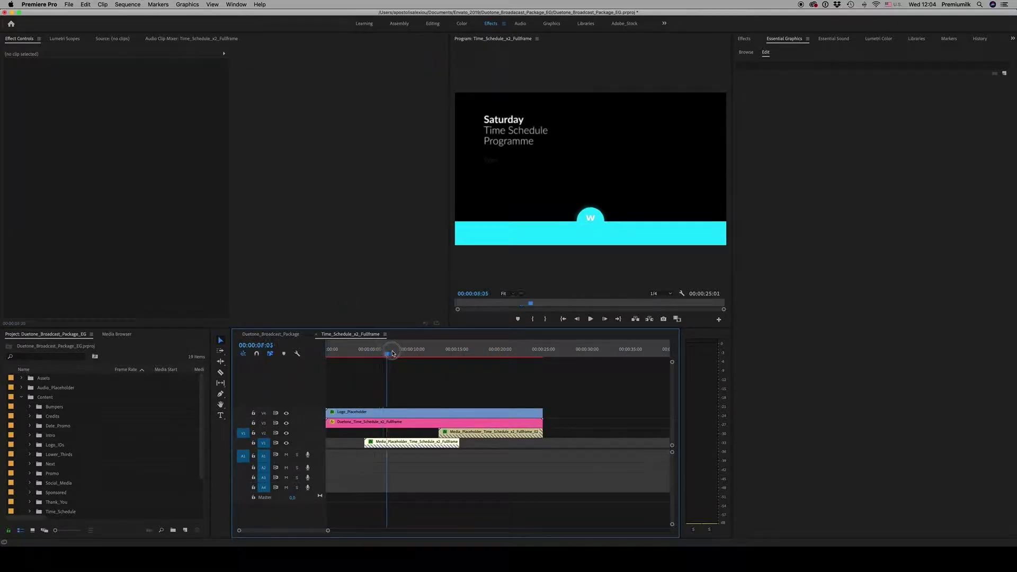
double_click(411, 442)
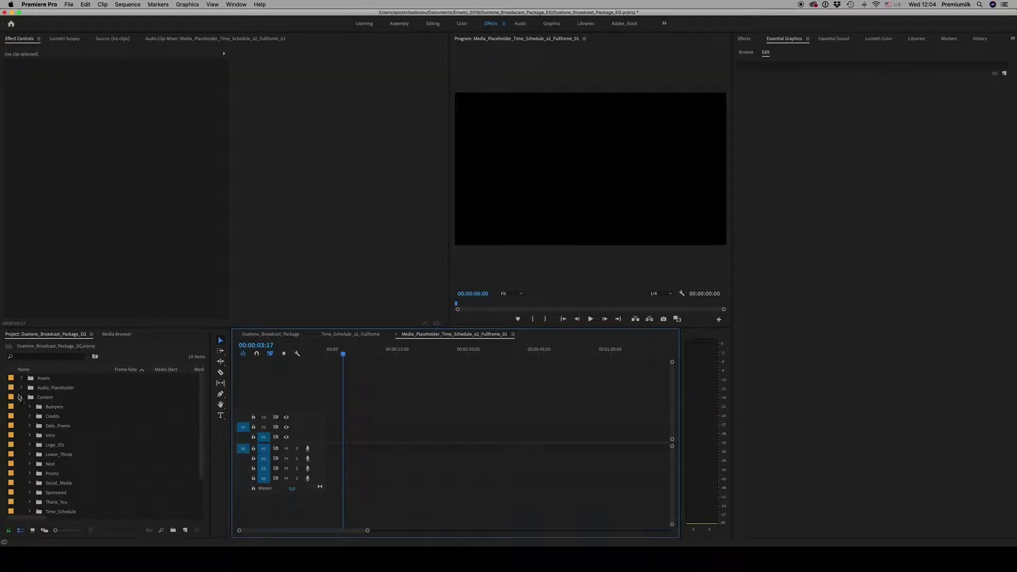
left_click(21, 397)
left_click_drag(36, 428, 353, 442)
right_click(357, 438)
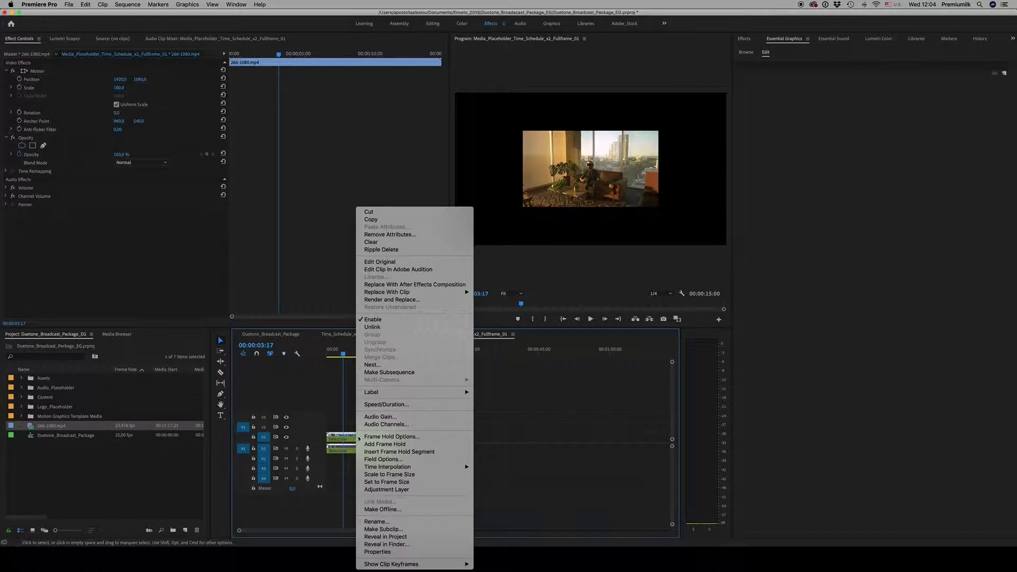
left_click(389, 474)
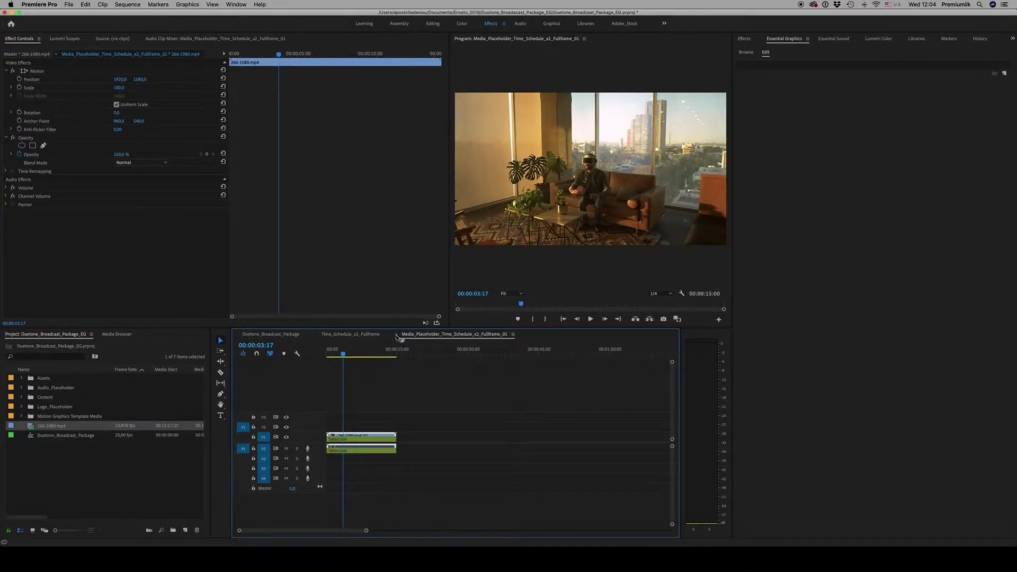
left_click(396, 334)
- Preview the Saturday schedule, toggling the Tint effect off and back on to compare
left_click_drag(366, 354, 414, 356)
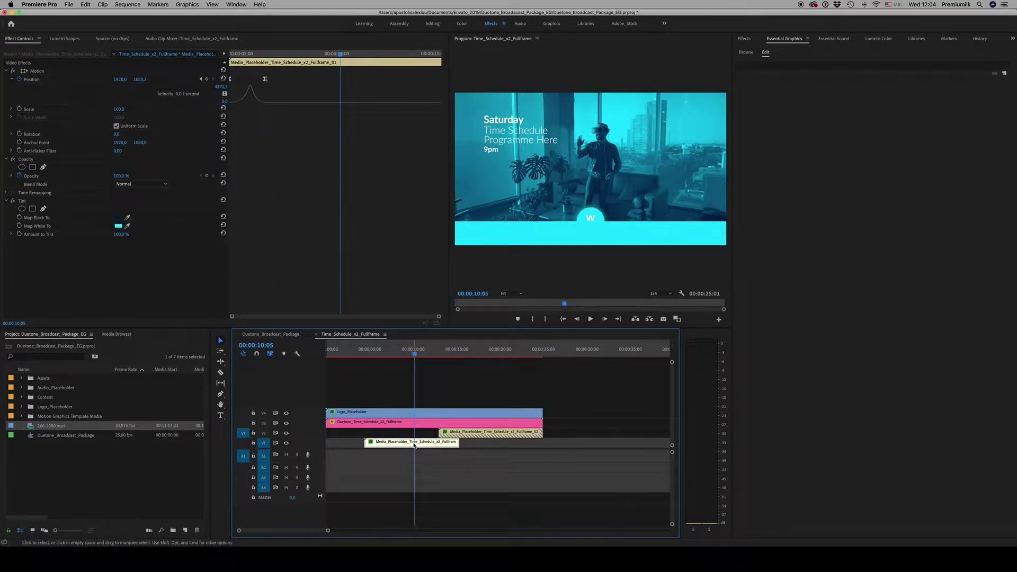
left_click(22, 202)
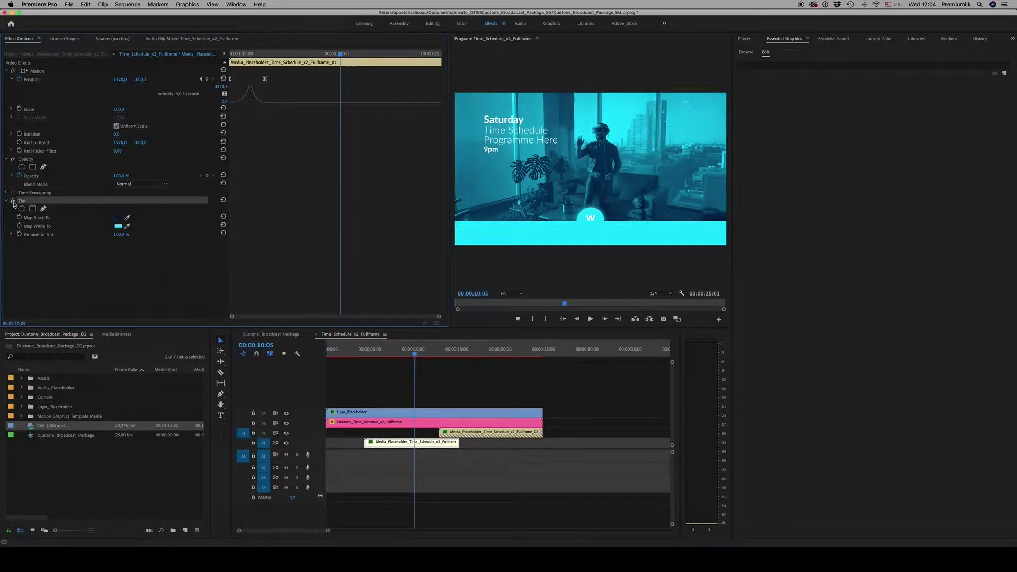
left_click(13, 202)
left_click(13, 202)
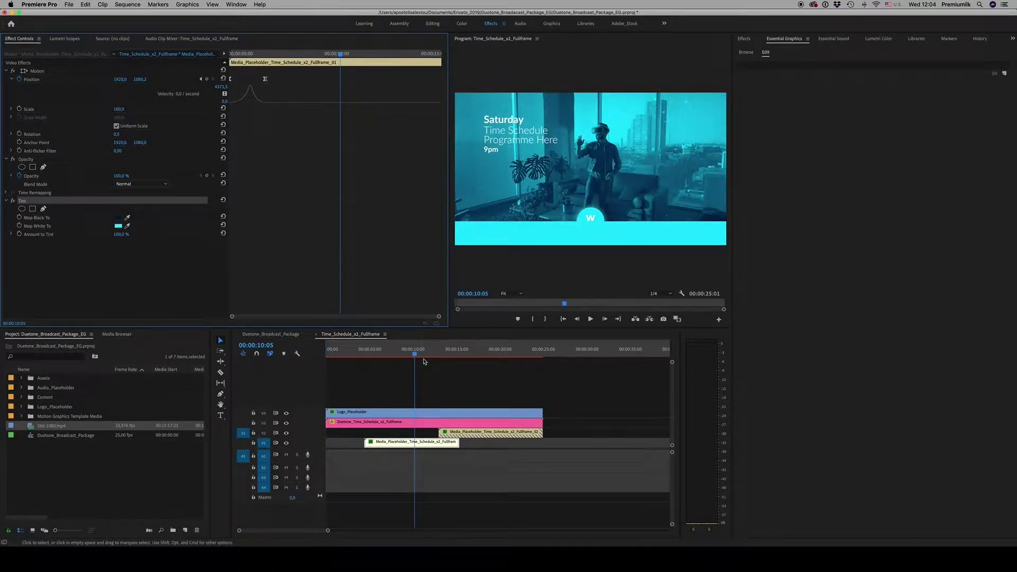
left_click_drag(415, 353, 484, 355)
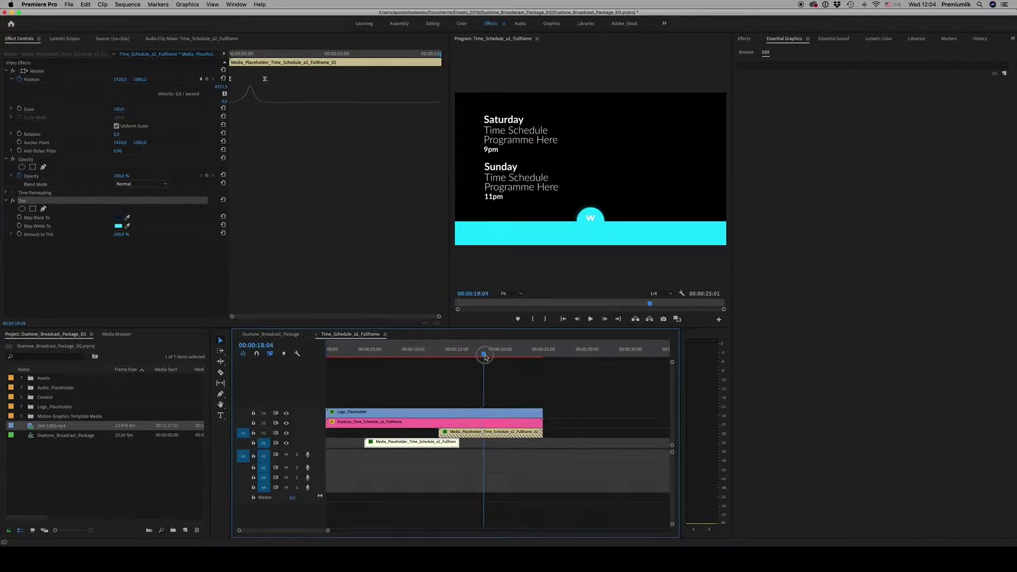
- Import 310-1080.mp4 and place it, scaled to frame size, in the second placeholder
double_click(497, 433)
double_click(47, 475)
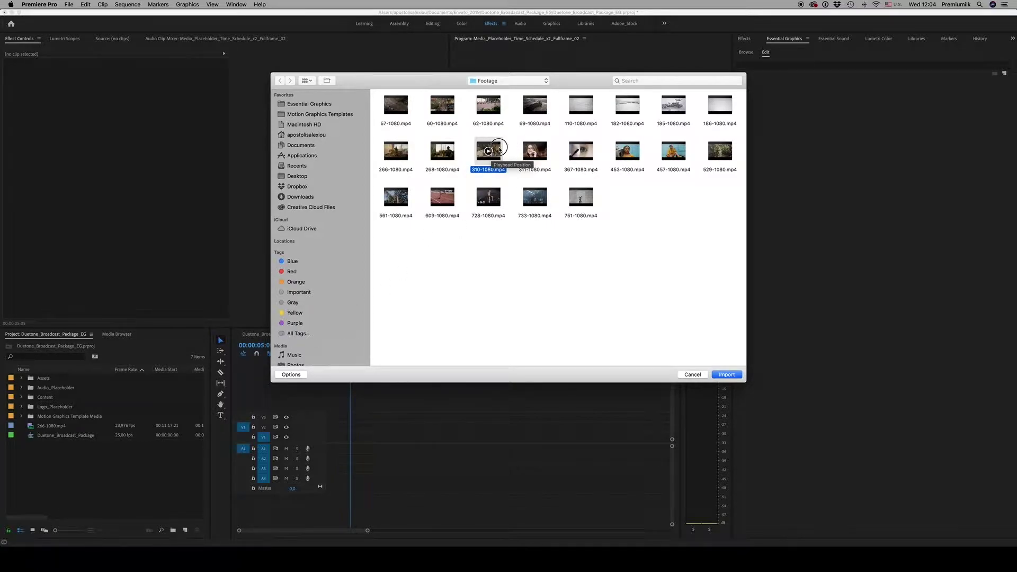
double_click(488, 151)
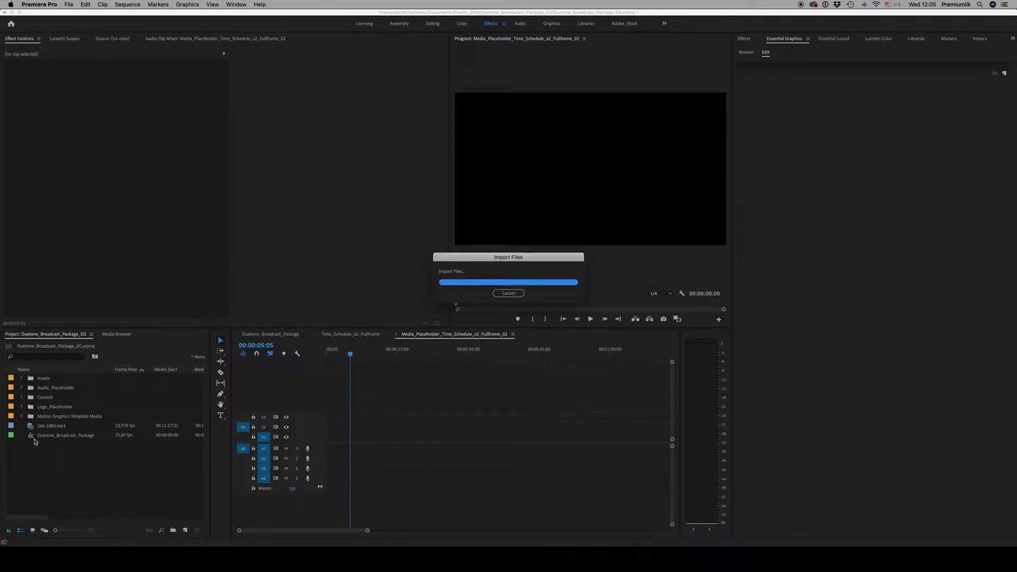
left_click_drag(161, 477, 326, 444)
right_click(354, 442)
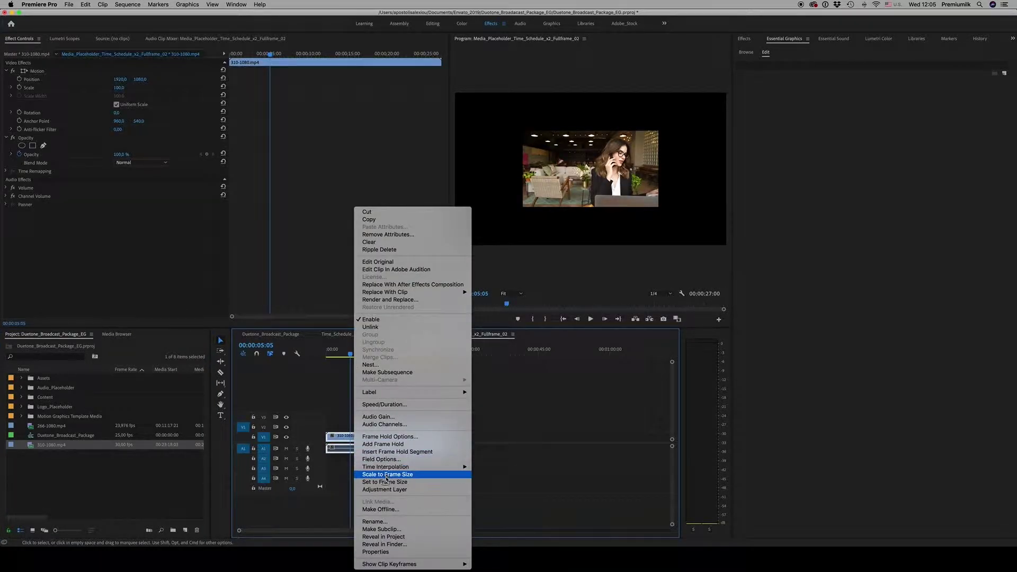
left_click(397, 472)
left_click(396, 334)
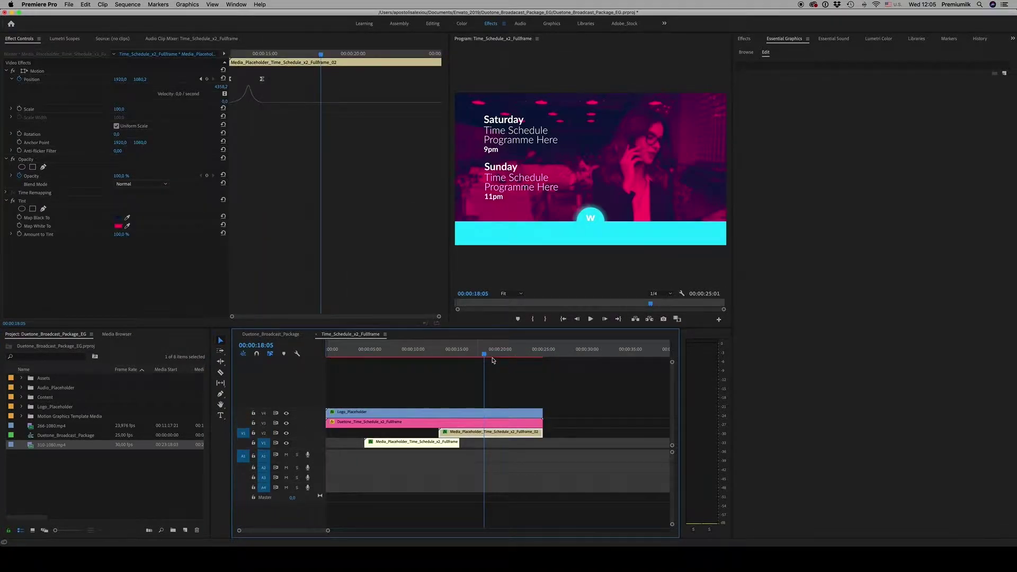
- Check the schedule with the new footage and return to the main package at the Next card
mouse_move(482, 359)
left_mouse_down()
mouse_move(419, 358)
mouse_move(493, 356)
left_mouse_up()
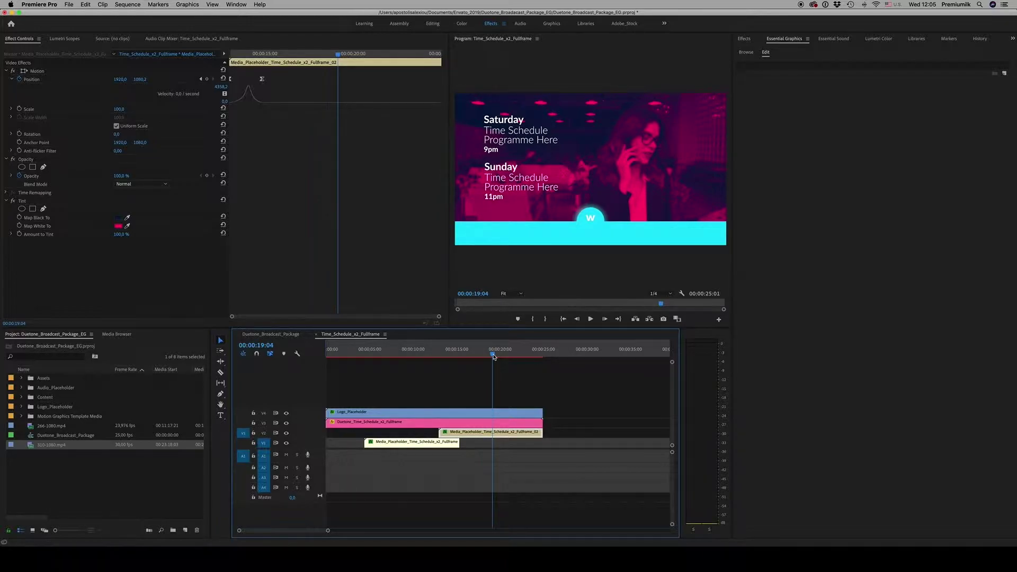
left_click_drag(493, 357, 585, 355)
left_click(317, 335)
scroll(544, 369, "down", 3)
key("=")
key("d")
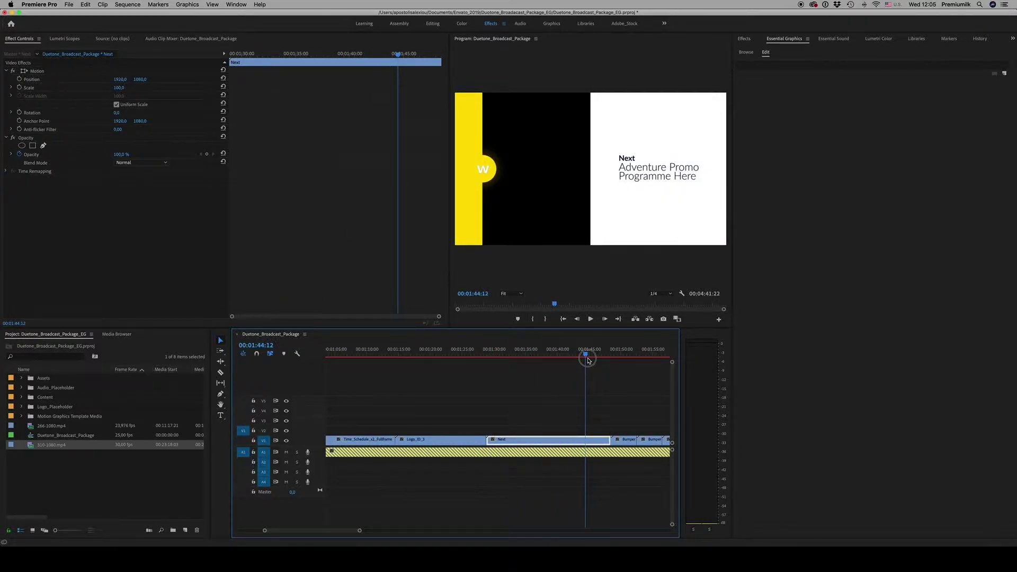
- Fill Media_Placeholder_Next with 310-1080.mp4 scaled to frame size, preview it, and close both tabs
double_click(553, 443)
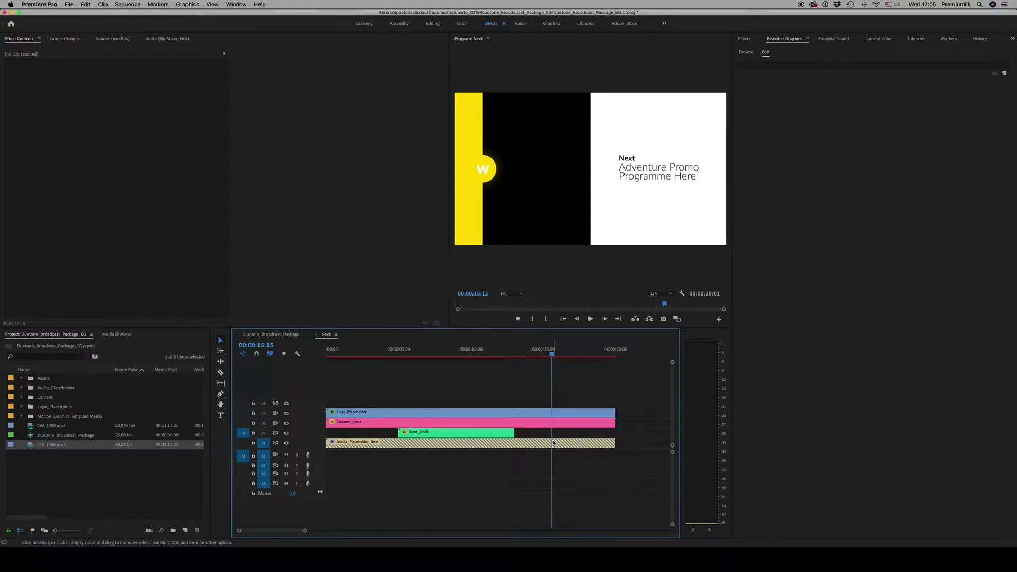
double_click(435, 448)
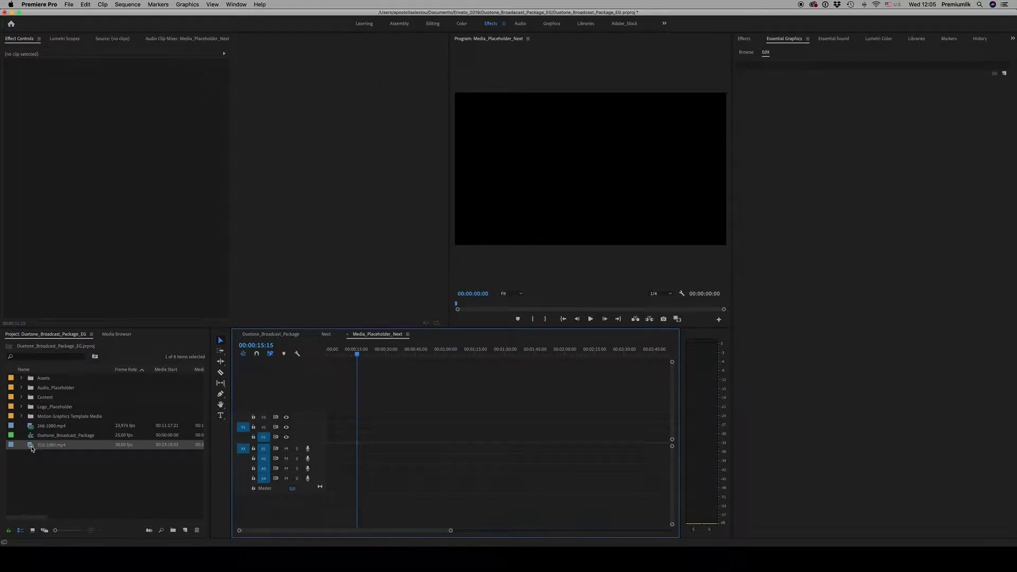
left_click_drag(31, 448, 327, 440)
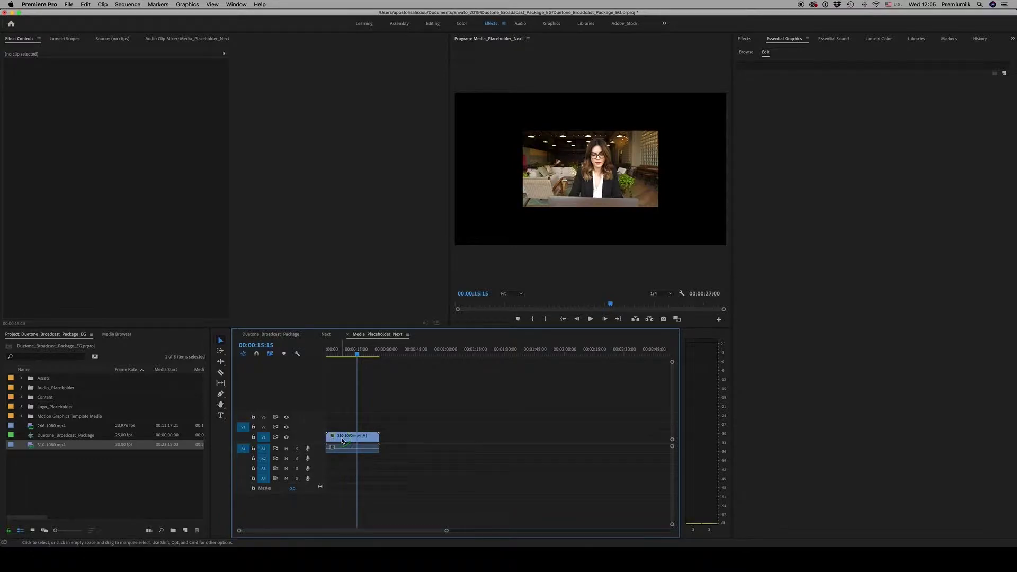
right_click(341, 440)
left_click(371, 472)
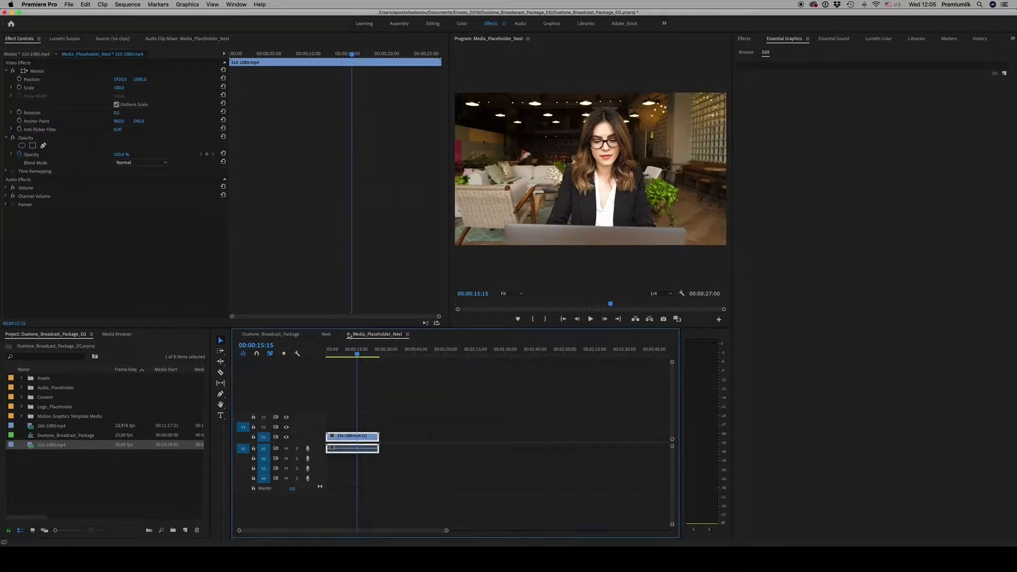
left_click(349, 334)
left_click_drag(456, 356, 361, 365)
left_click(316, 335)
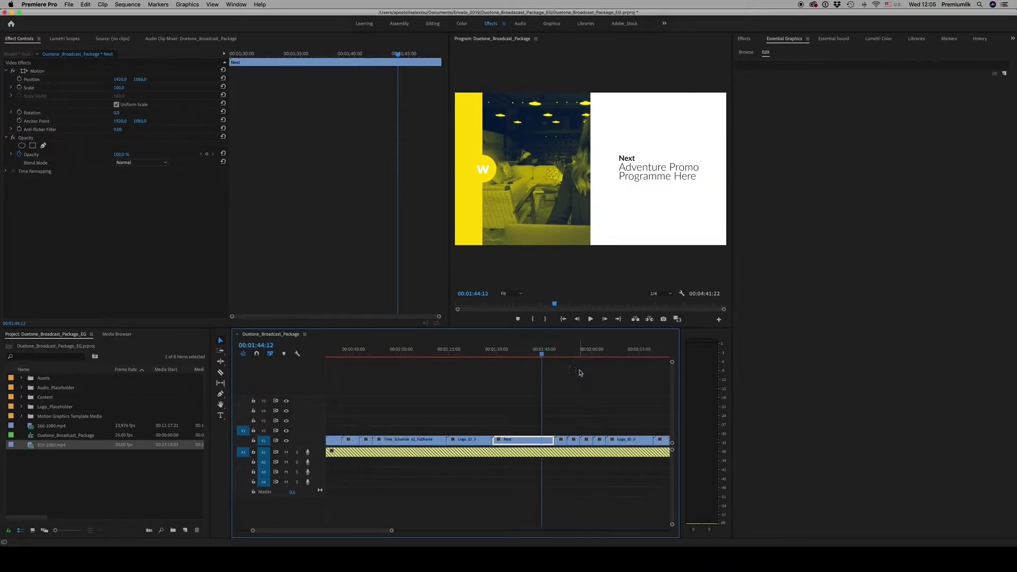
key("minus")
left_click_drag(549, 356, 576, 357)
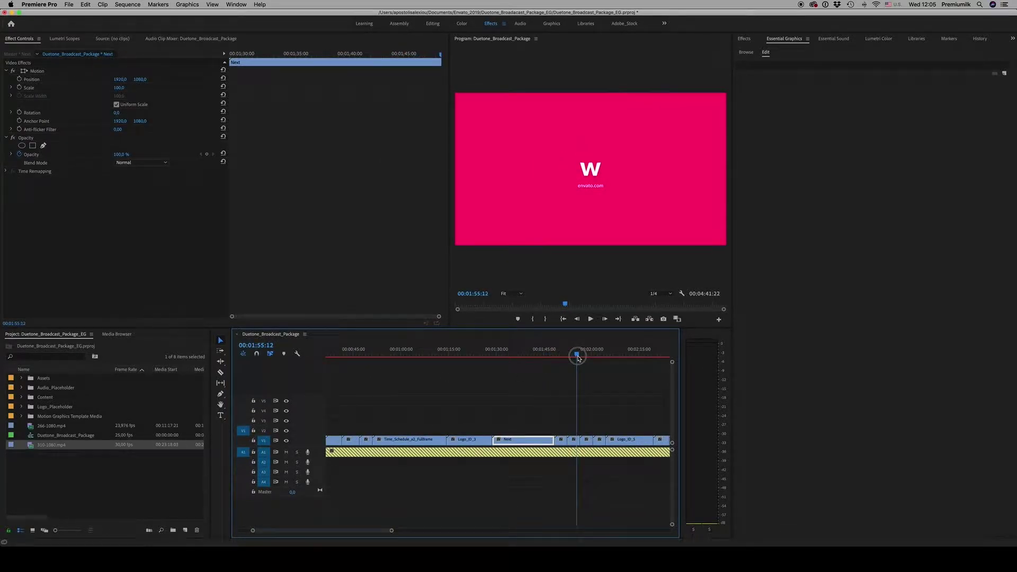
key("equal")
key("equal")
left_click_drag(490, 356, 629, 357)
key("minus")
scroll(624, 474, "down", 5)
left_click_drag(495, 357, 570, 352)
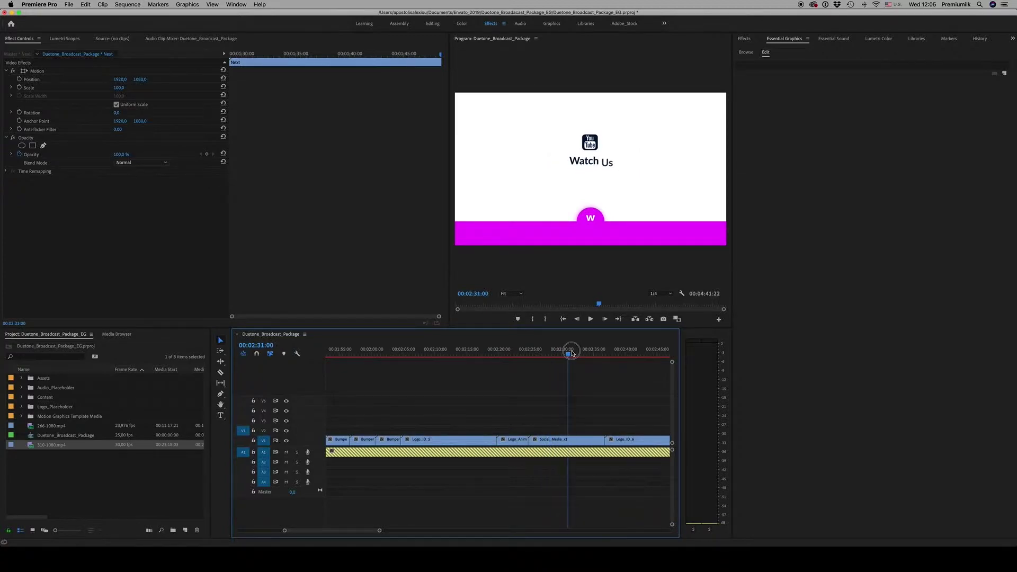
double_click(567, 440)
left_click(427, 442)
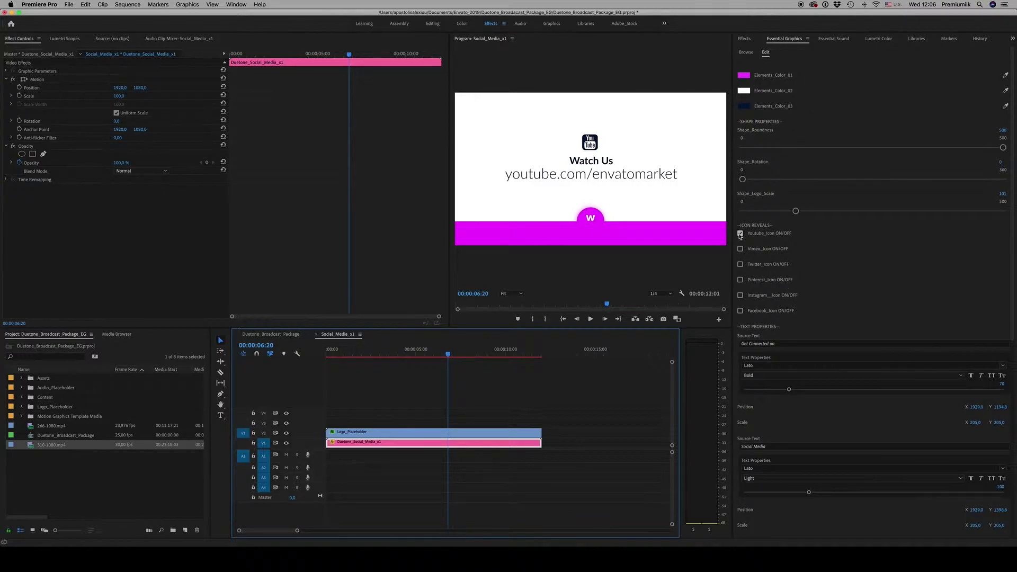
left_click(740, 234)
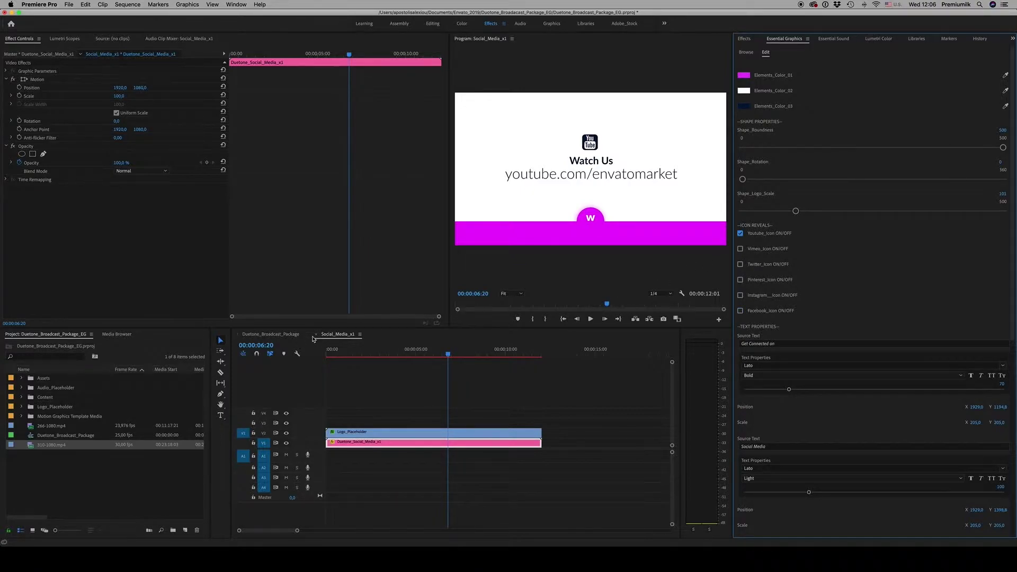
left_click(317, 335)
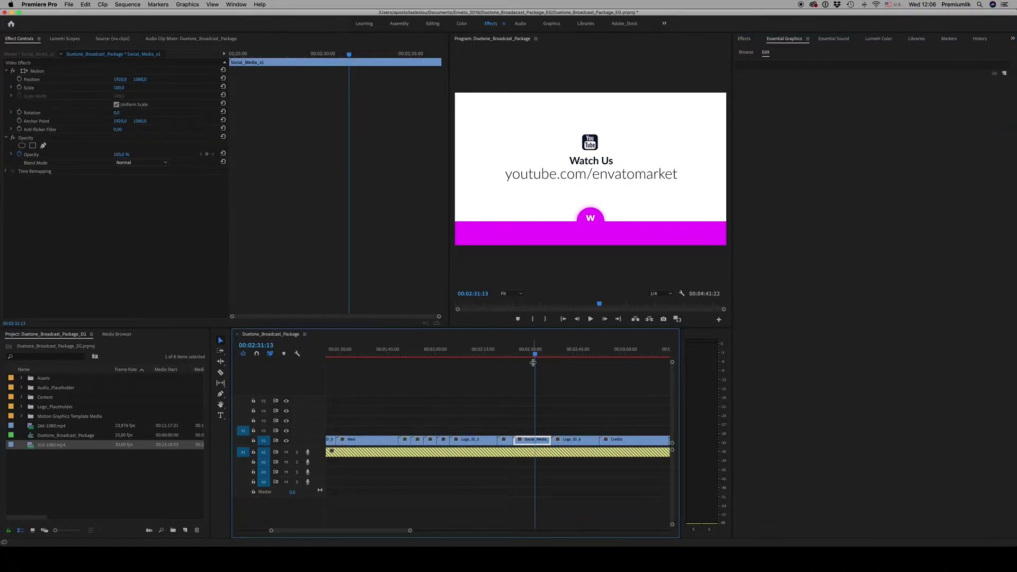
- Scrub to the Credits clip and review the Duetone_Credits role and name text
left_click(568, 354)
left_click_drag(573, 356, 583, 353)
key("=")
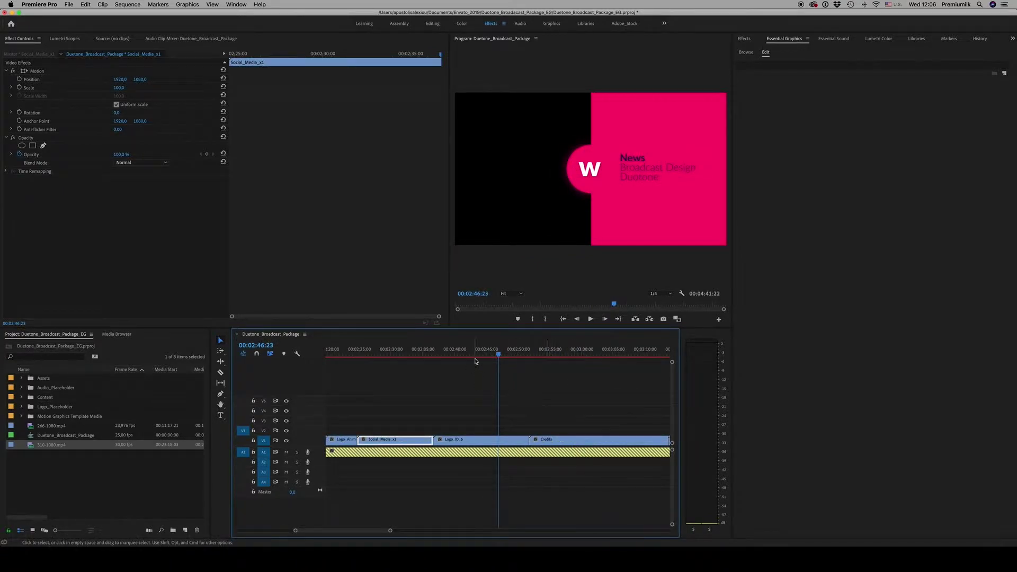
left_click_drag(501, 354, 585, 354)
double_click(540, 440)
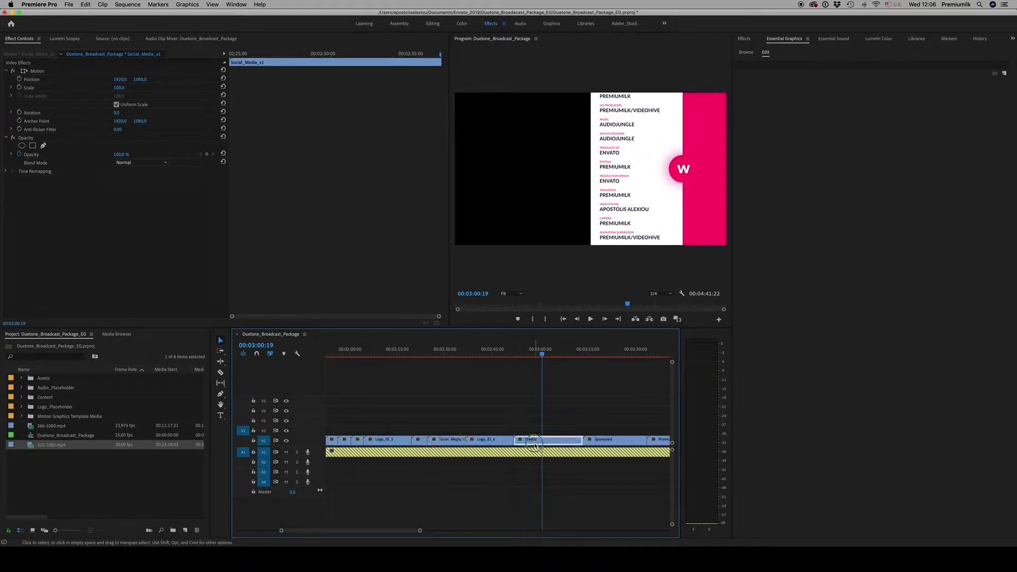
left_click(384, 432)
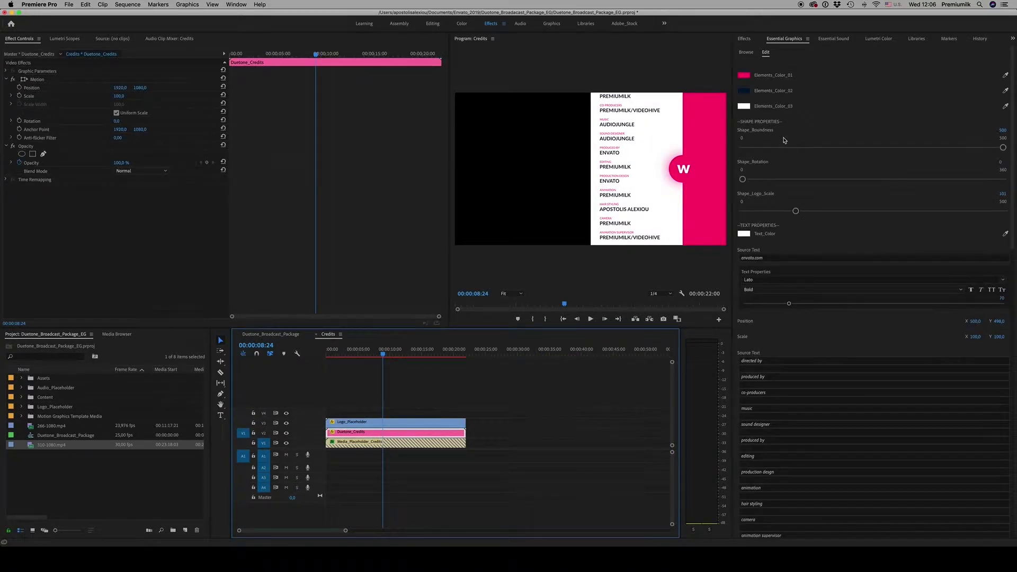
scroll(1014, 239, "down", 10)
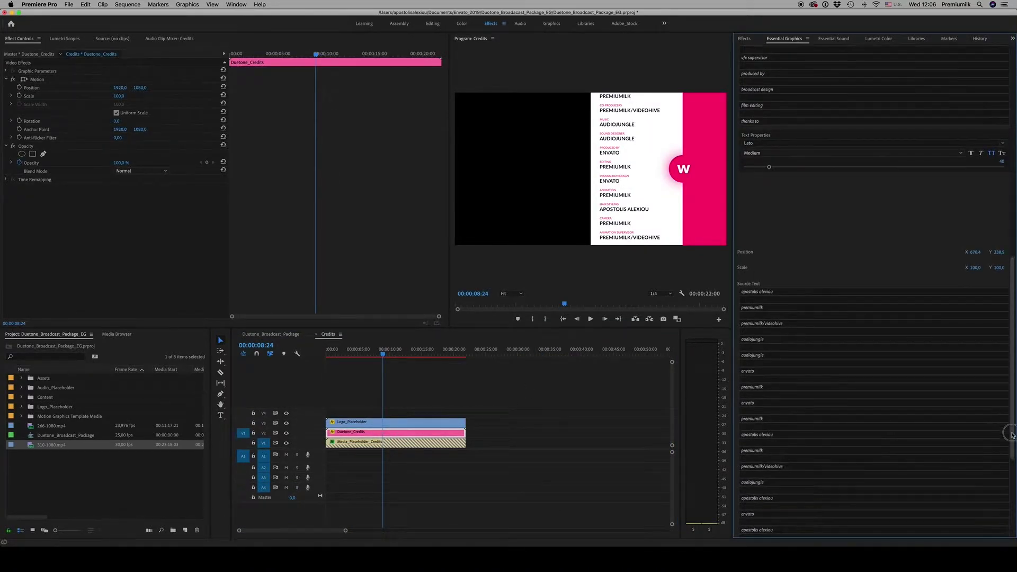
left_click(315, 335)
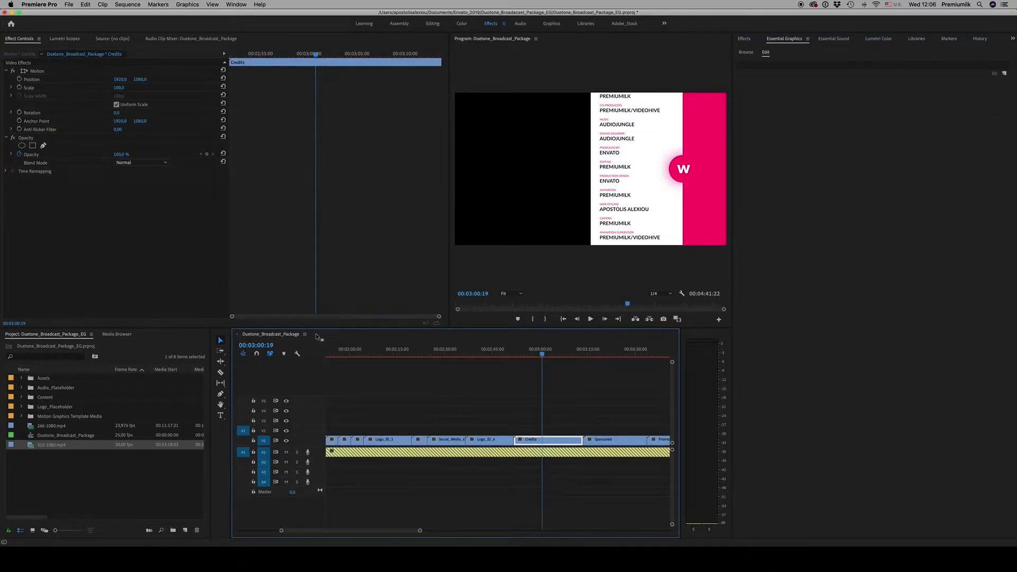
- Select the Sponsored by card and scrub on to the Mad World New Season promo
scroll(540, 389, "down", 3)
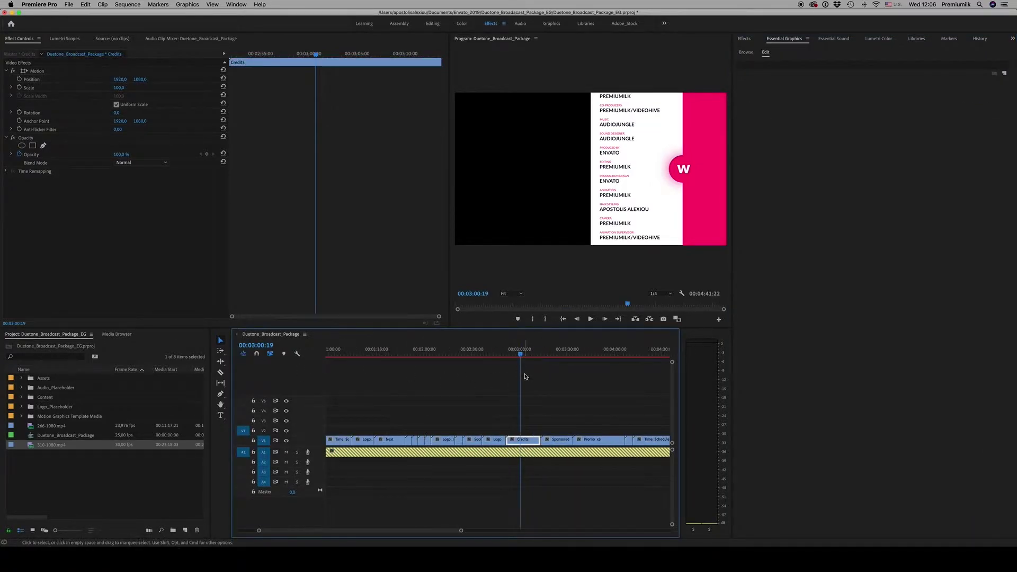
left_click(487, 358)
key("=")
left_click(516, 356)
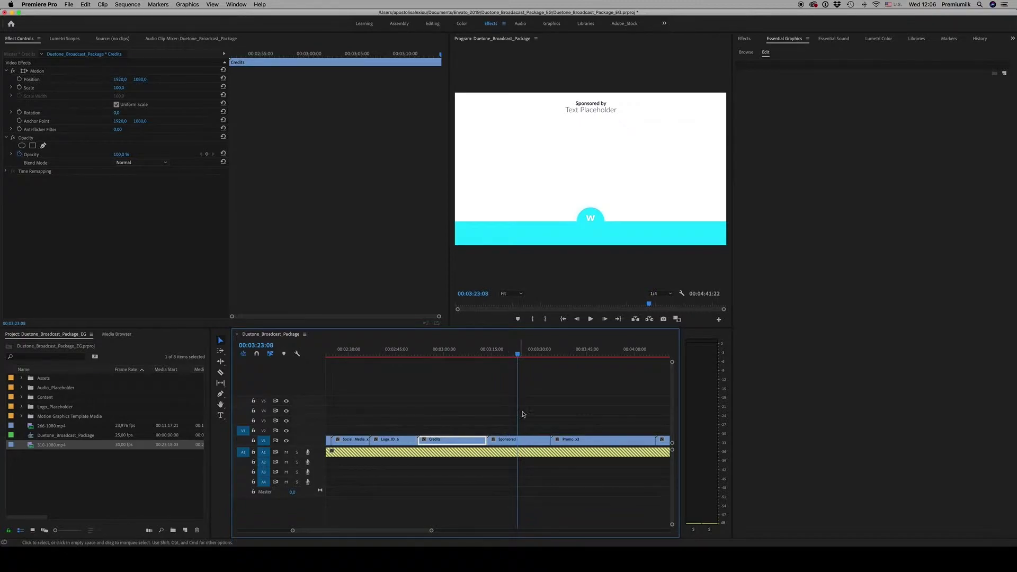
left_click(511, 439)
key("minus")
left_click(526, 354)
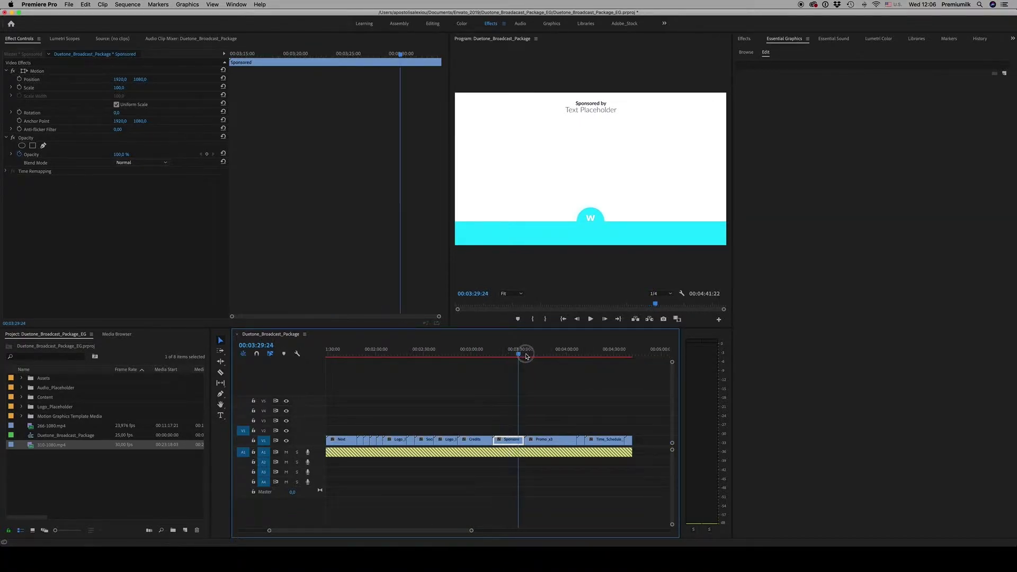
left_click_drag(526, 356, 556, 355)
- Scrub through the Promo_x3 clip and open it as its own sequence
key("=")
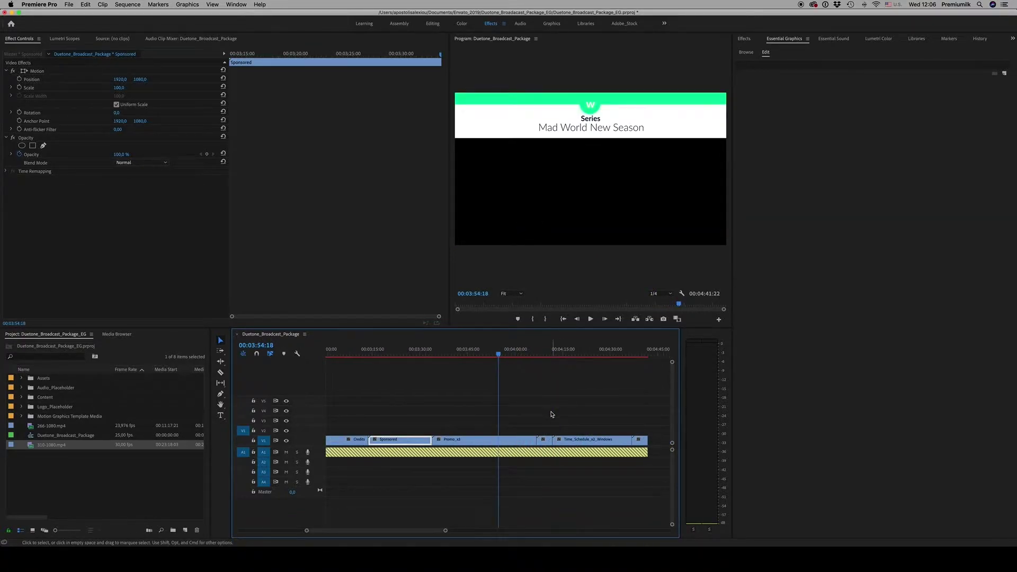
left_click_drag(446, 356, 468, 354)
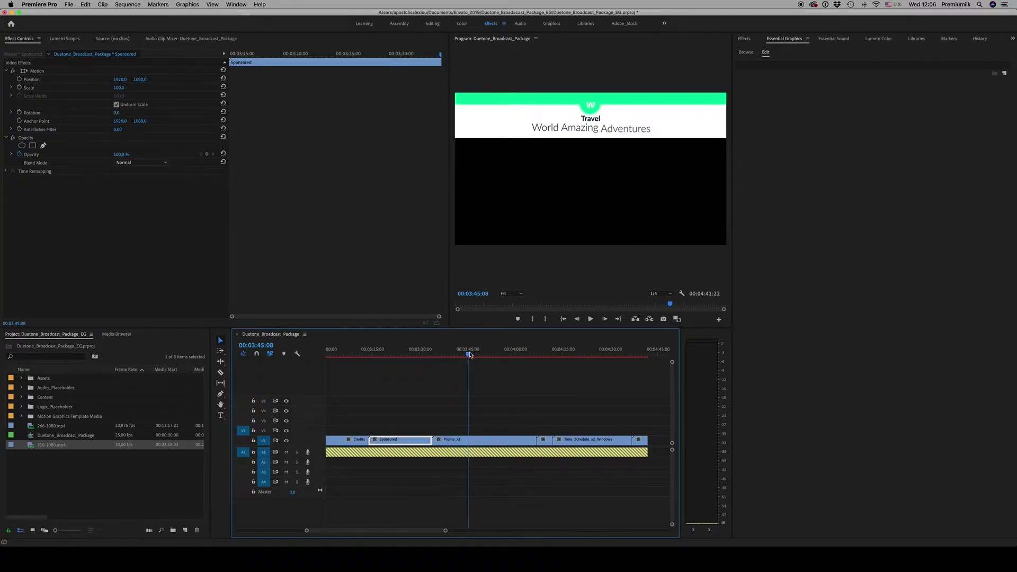
left_click(470, 442)
double_click(469, 442)
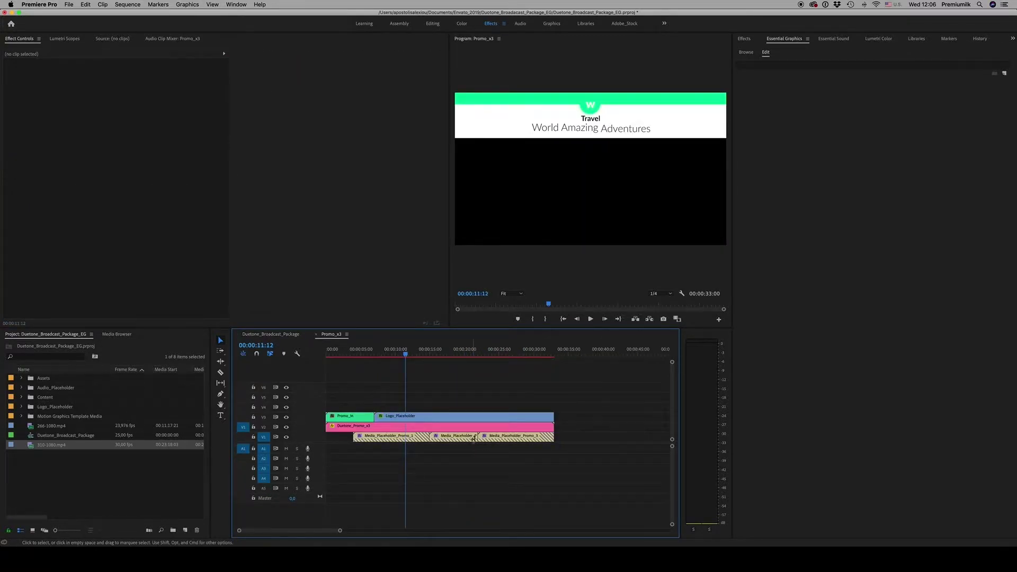
- Review Duetone_Promo_x3's title text fields, then select Time_Schedule_x2_Windows in the main timeline
left_click(411, 353)
left_click(416, 427)
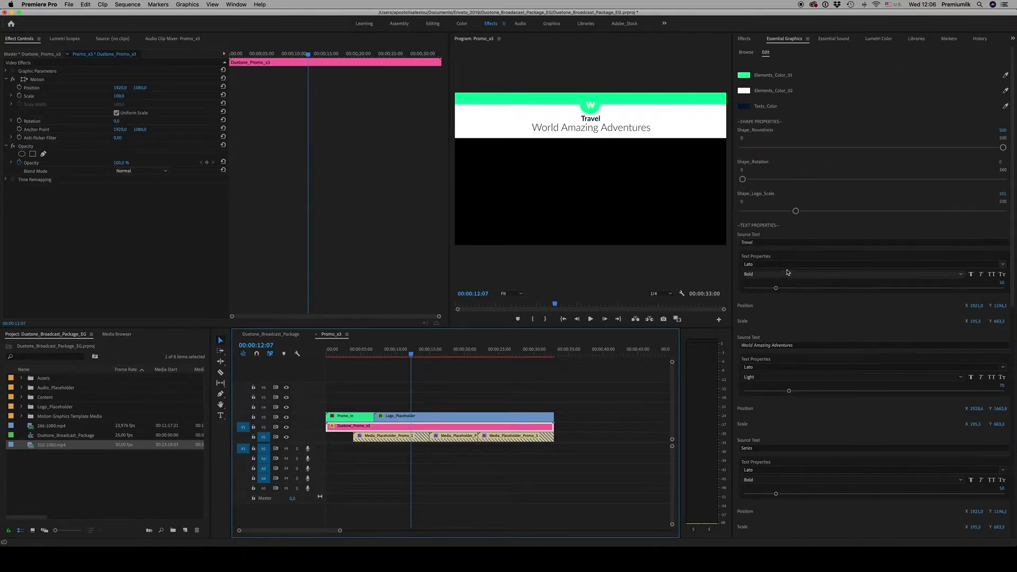
scroll(760, 212, "down", 2)
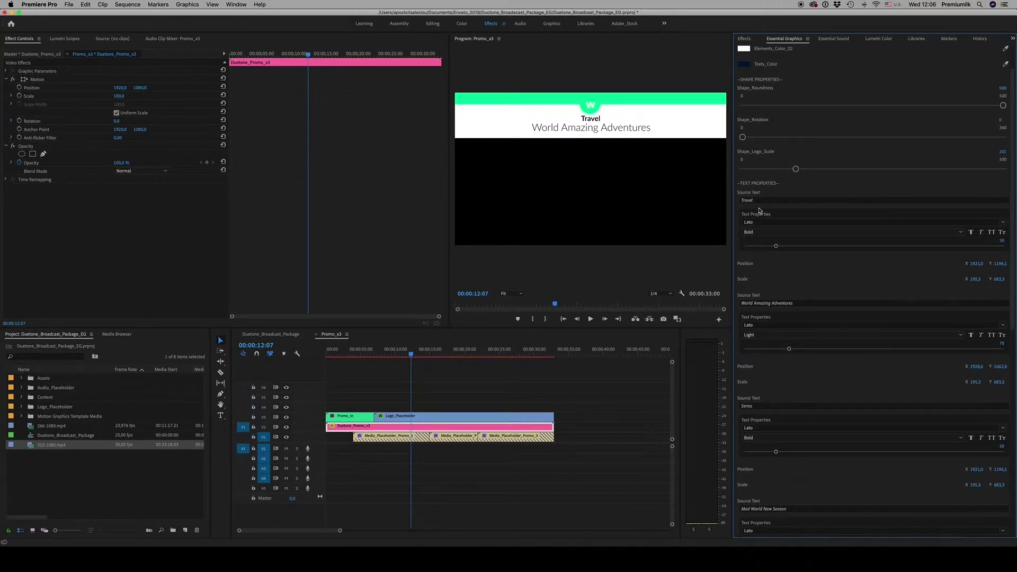
left_click_drag(411, 354, 609, 355)
left_click(316, 335)
left_click(586, 444)
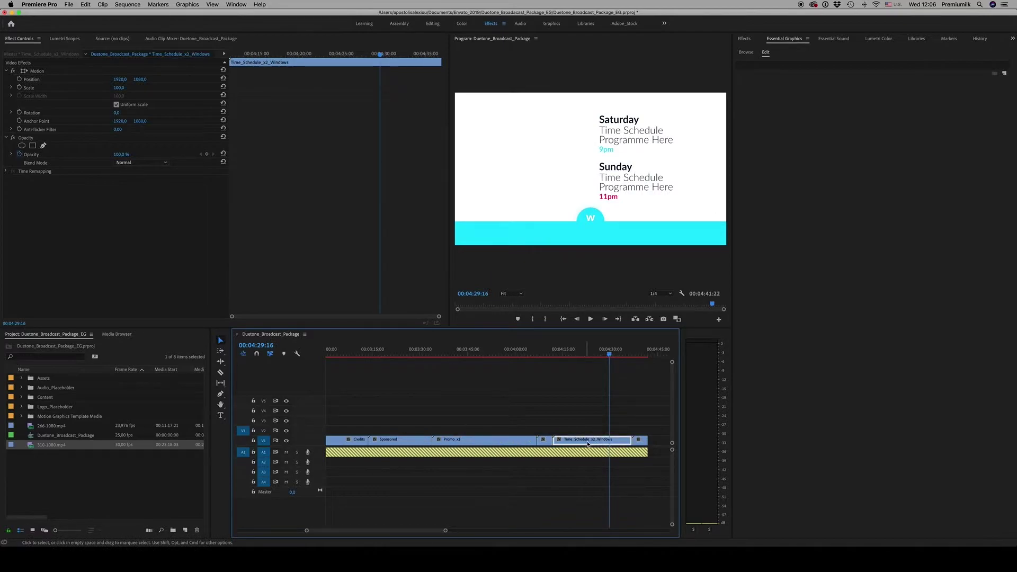
- Put 310-1080.mp4 into the Sunday placeholder sequence, scaled to frame size, and verify it
double_click(586, 444)
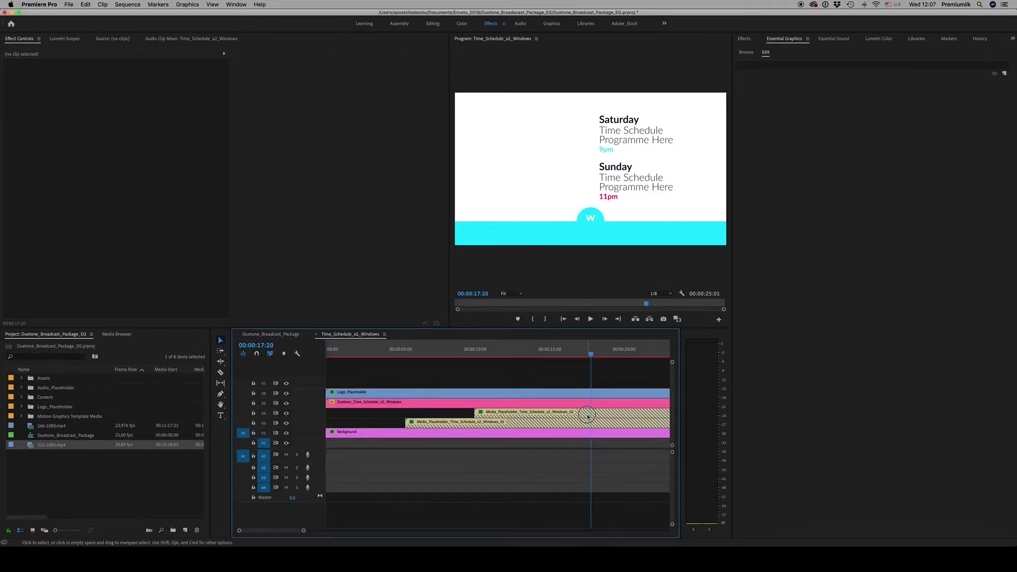
double_click(587, 415)
left_click_drag(28, 445, 319, 438)
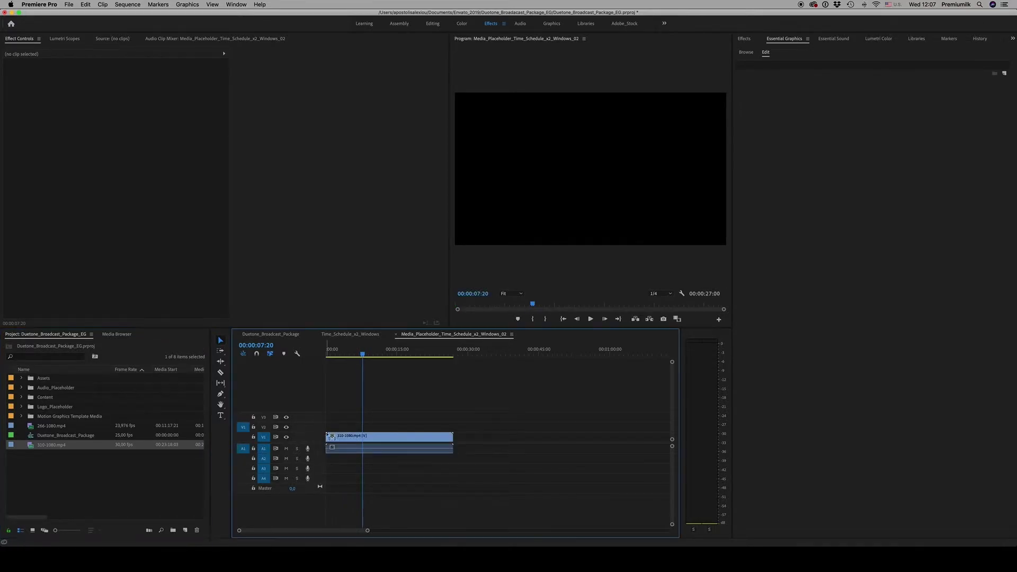
right_click(400, 446)
left_click(424, 474)
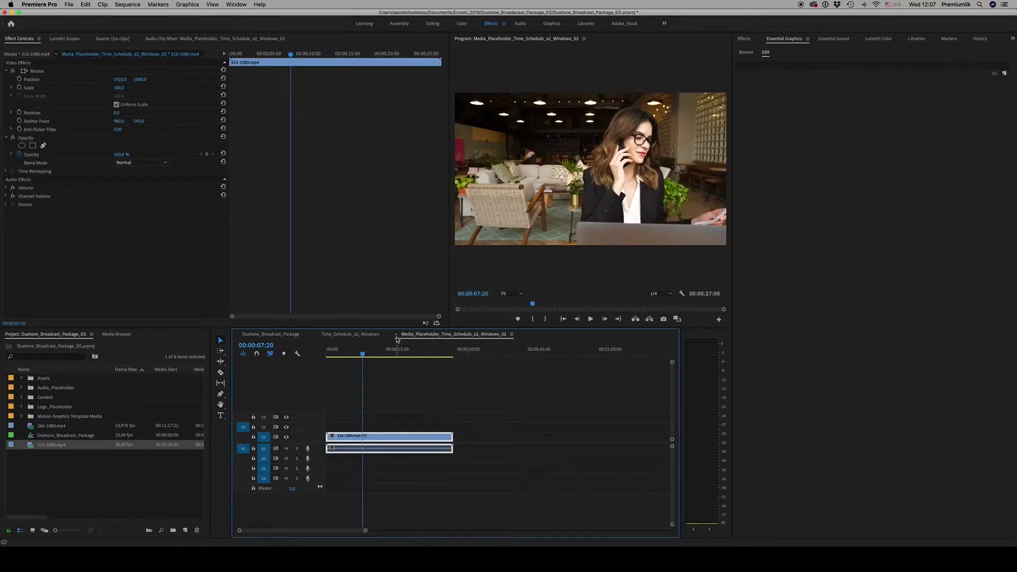
left_click(396, 335)
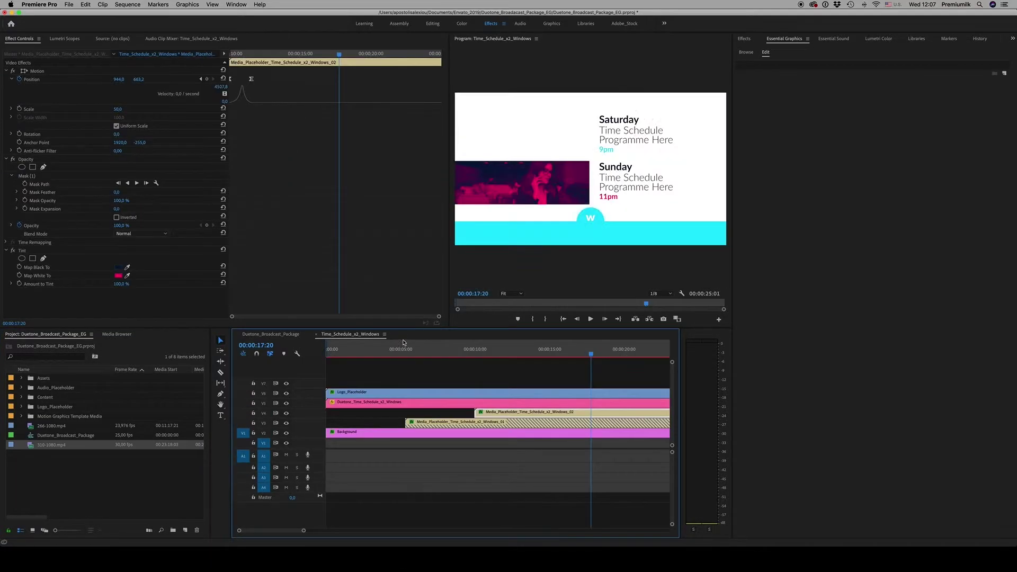
double_click(555, 412)
left_click(396, 335)
- Put 266-1080.mp4 into the Saturday placeholder sequence, scaled to frame size
double_click(579, 420)
left_click_drag(34, 429, 326, 439)
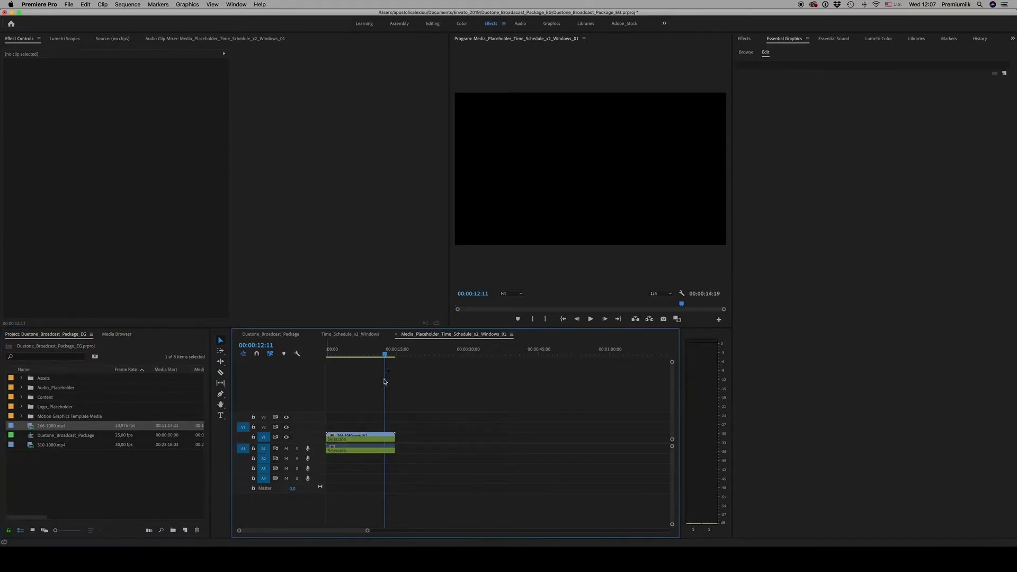
right_click(359, 439)
left_click(393, 474)
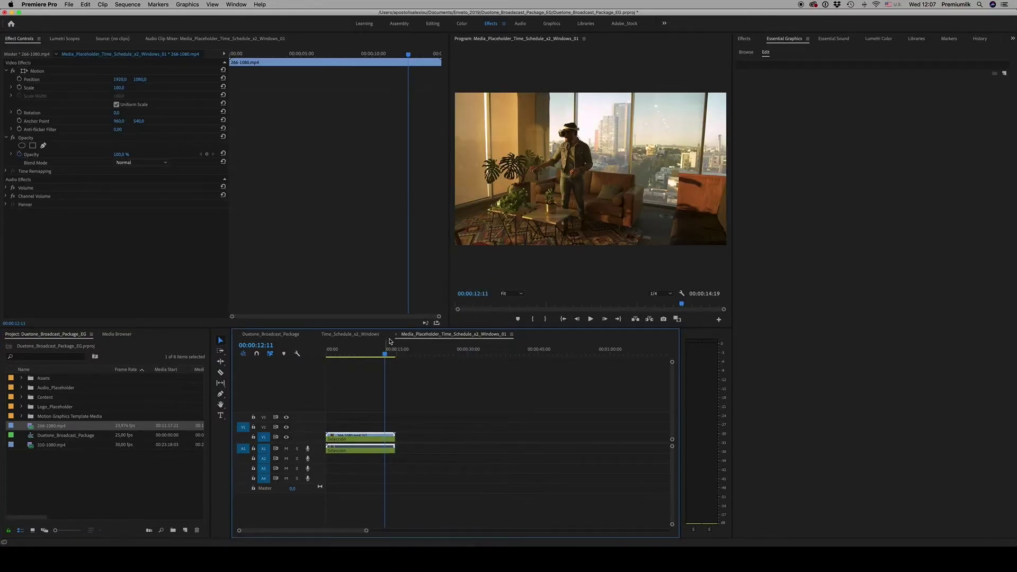
left_click(397, 335)
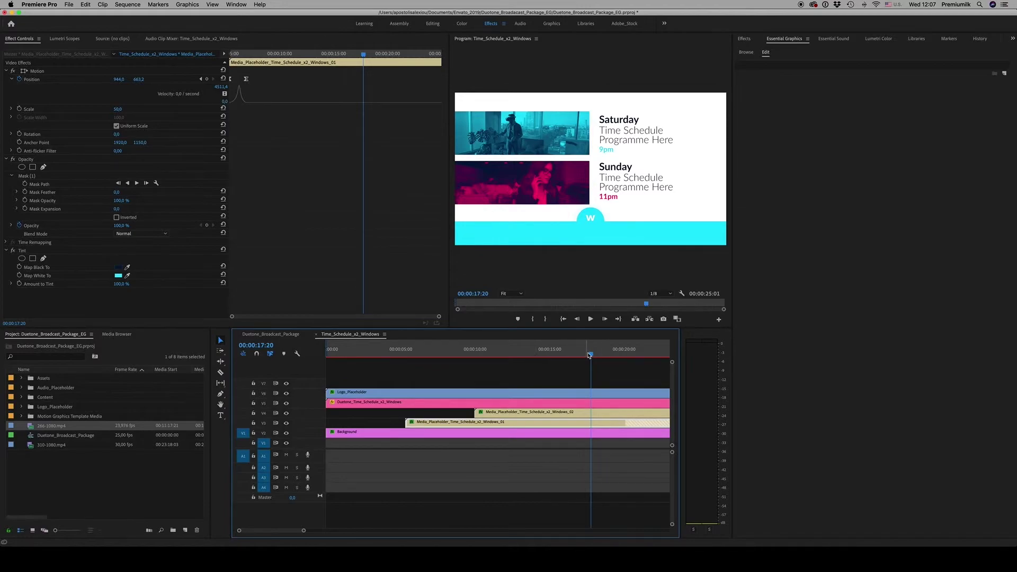
- Compare the Sunday window with the pink Tint off and on, keeping the amount at 100%
mouse_move(589, 354)
left_mouse_down()
mouse_move(453, 356)
mouse_move(580, 355)
left_mouse_up()
key("minus")
left_click(484, 415)
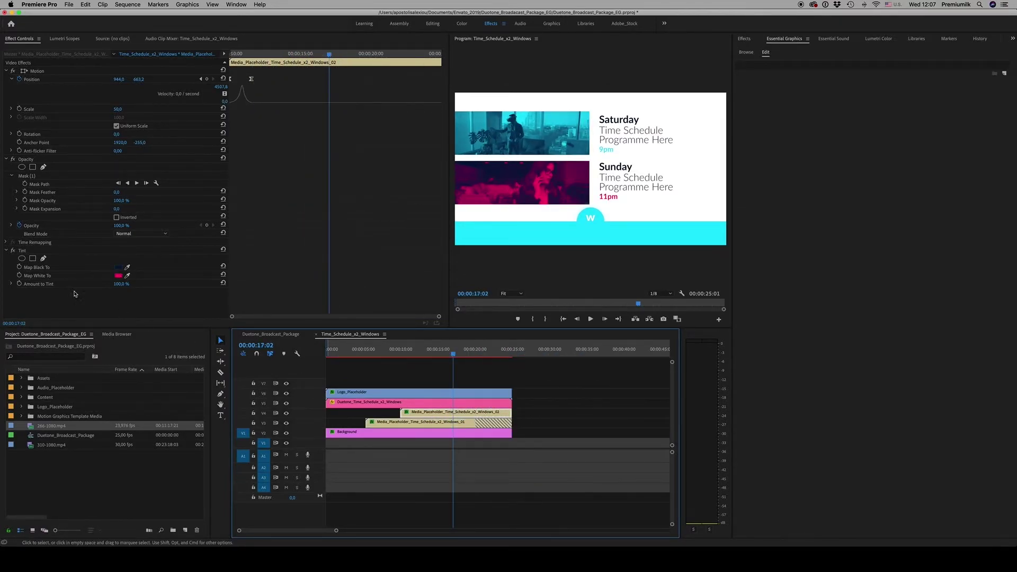
left_click(13, 251)
left_click(13, 250)
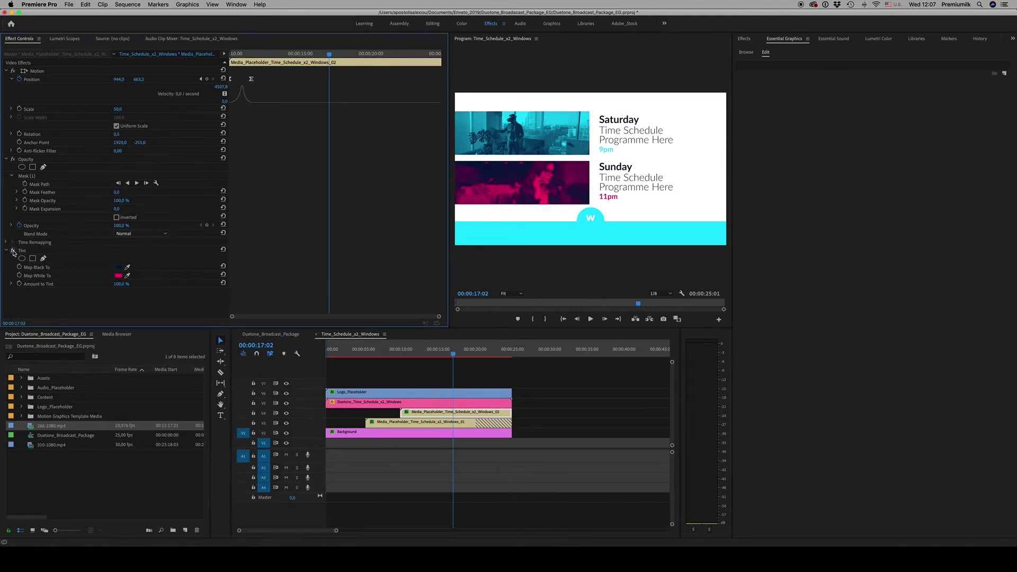
left_click(13, 251)
left_click(13, 251)
key("Return")
left_click_drag(120, 284, 159, 284)
- Preview the tinted schedule windows, then return to the main sequence at the 'Thank you' card
left_click(455, 355)
mouse_move(455, 355)
left_mouse_down()
mouse_move(466, 354)
mouse_move(457, 354)
left_mouse_up()
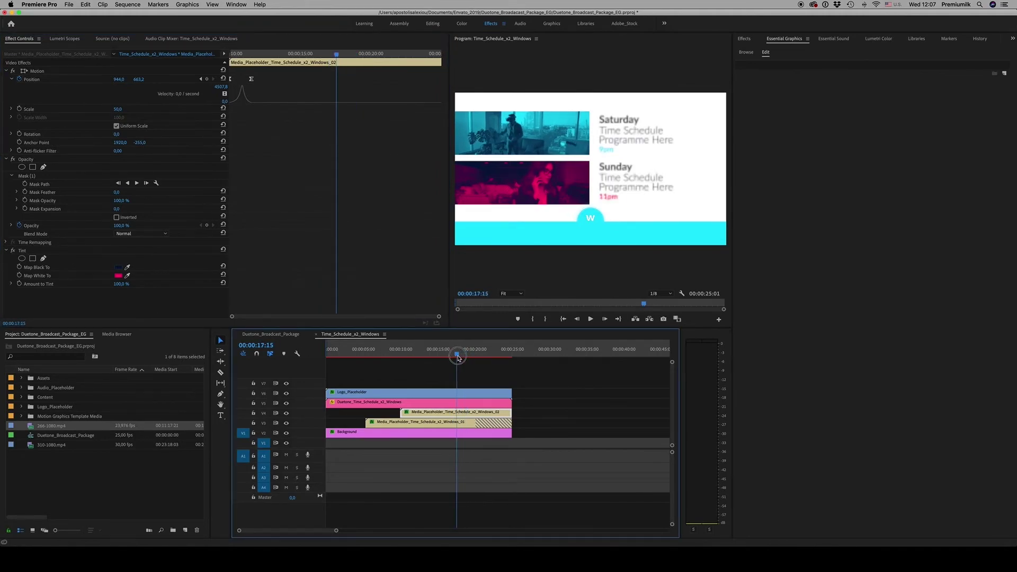
left_click(316, 334)
left_click(640, 354)
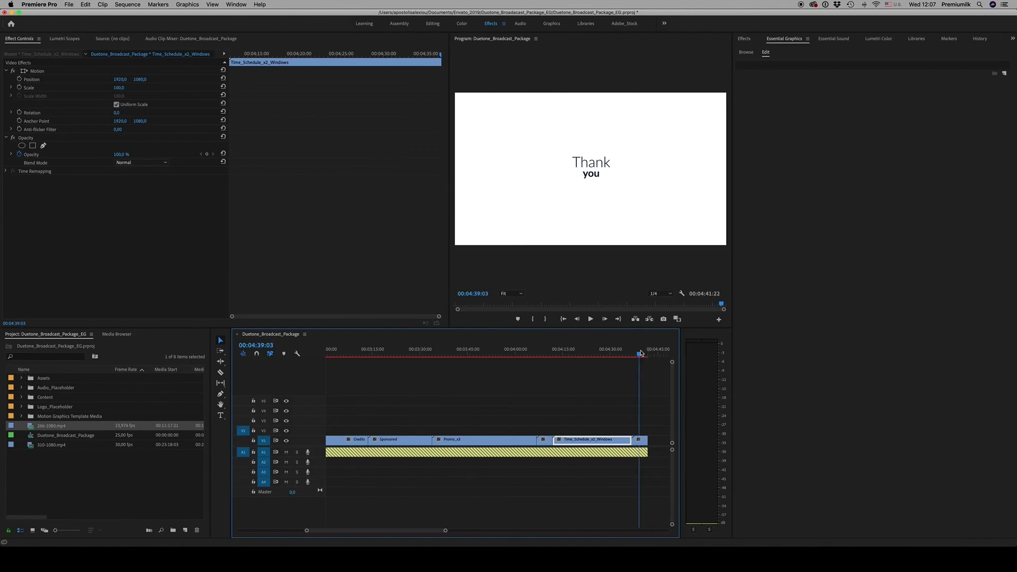
key("minus")
key("minus")
key("minus")
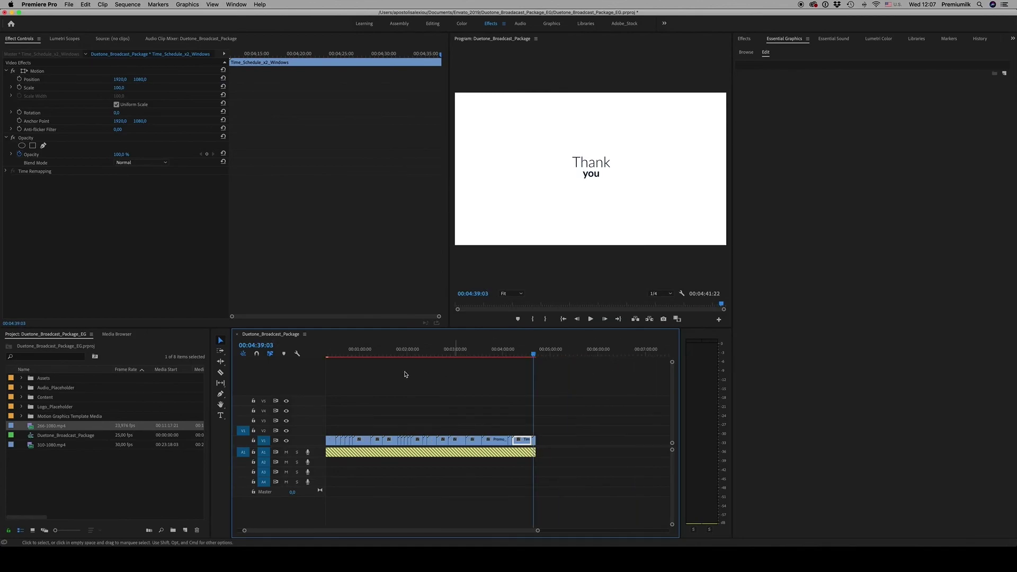